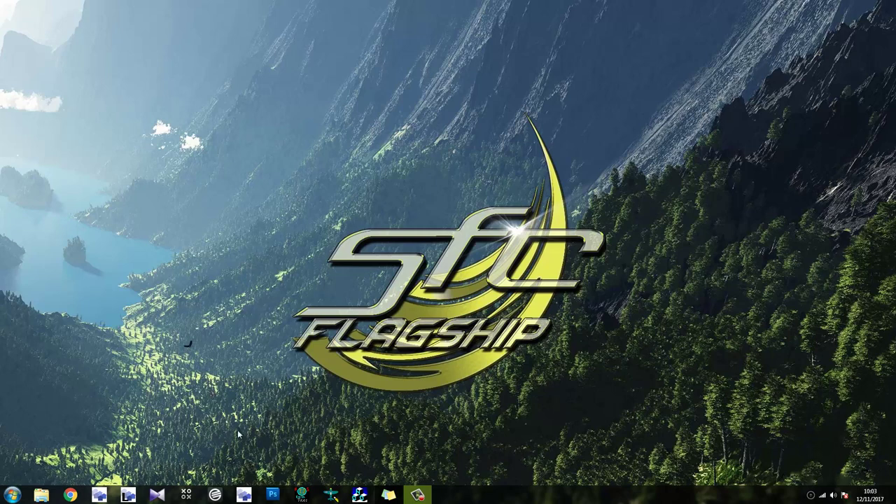
Open FS Earth Tiles in a maximized window and show the British Isles and northern Europe on the map.
click(301, 495)
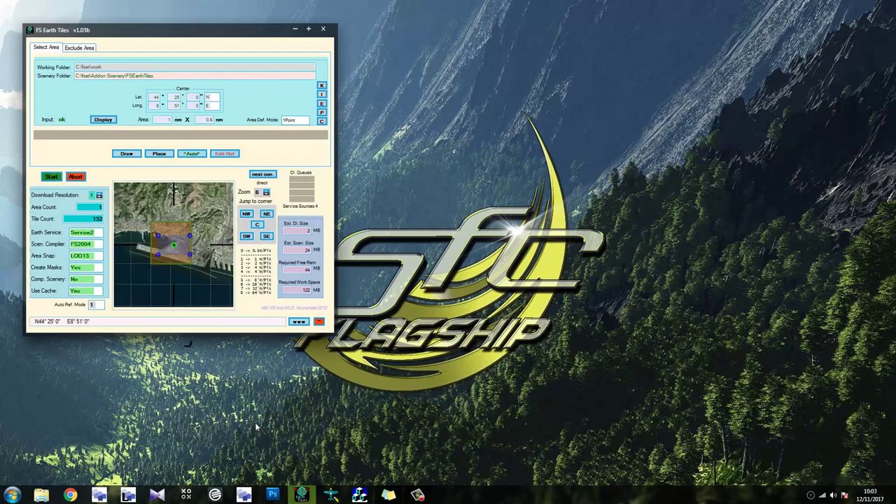
click(308, 28)
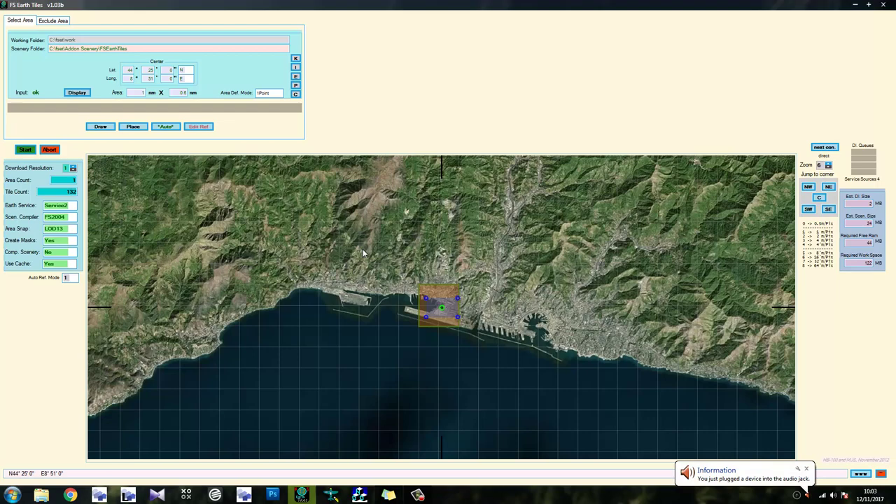
drag(363, 248, 352, 363)
scroll(434, 357, down, 1)
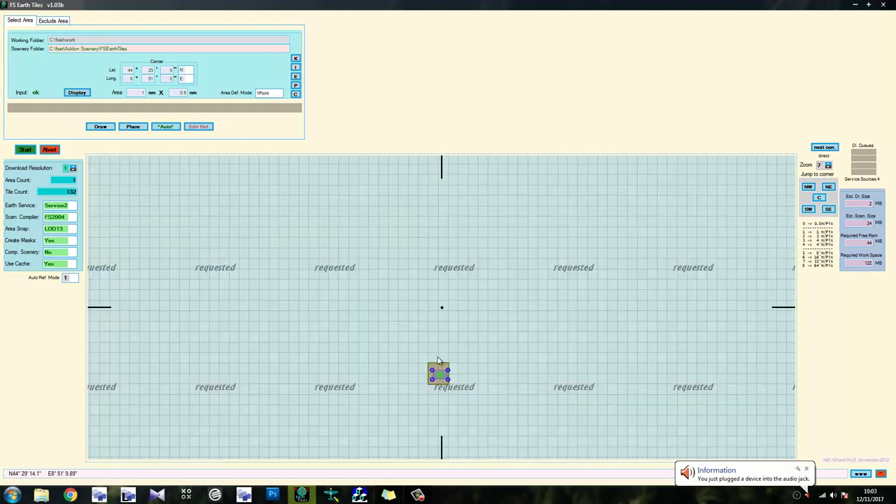
click(806, 468)
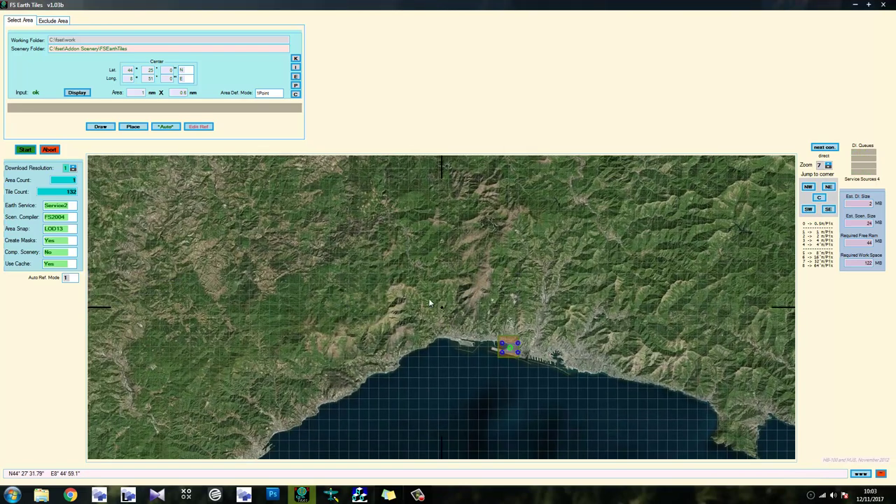
scroll(462, 305, down, 2)
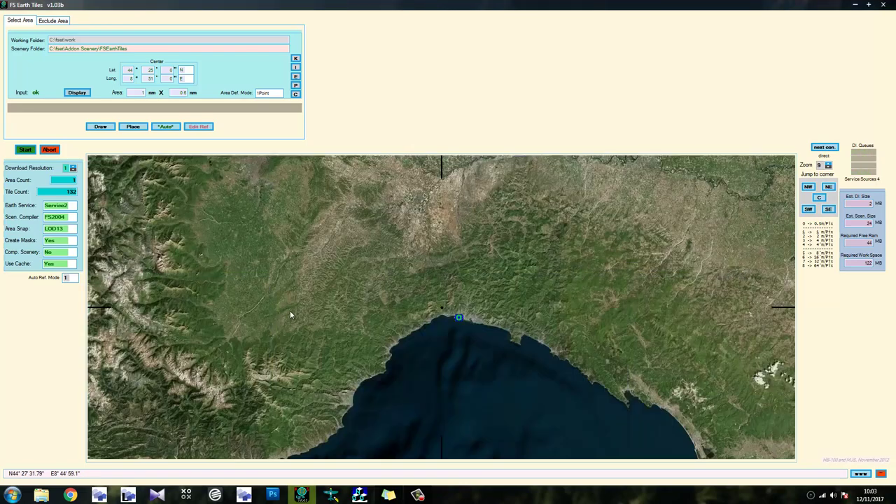
scroll(390, 294, down, 2)
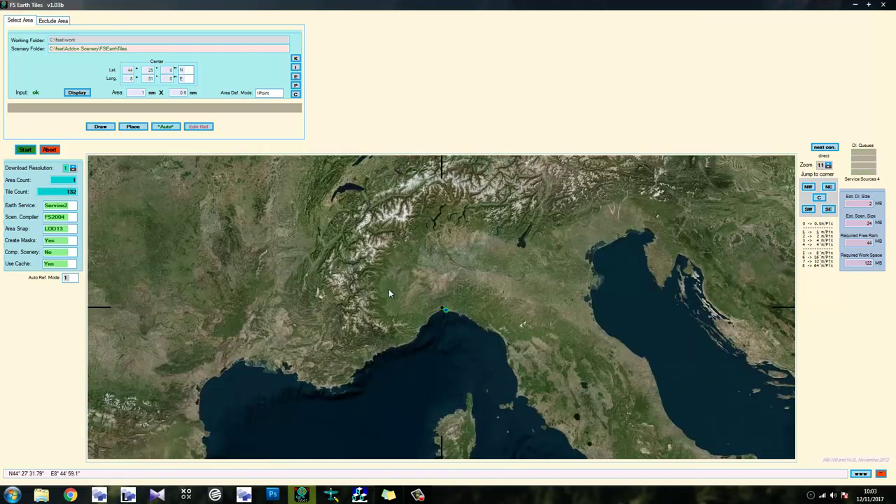
scroll(388, 293, down, 2)
drag(392, 258, 366, 393)
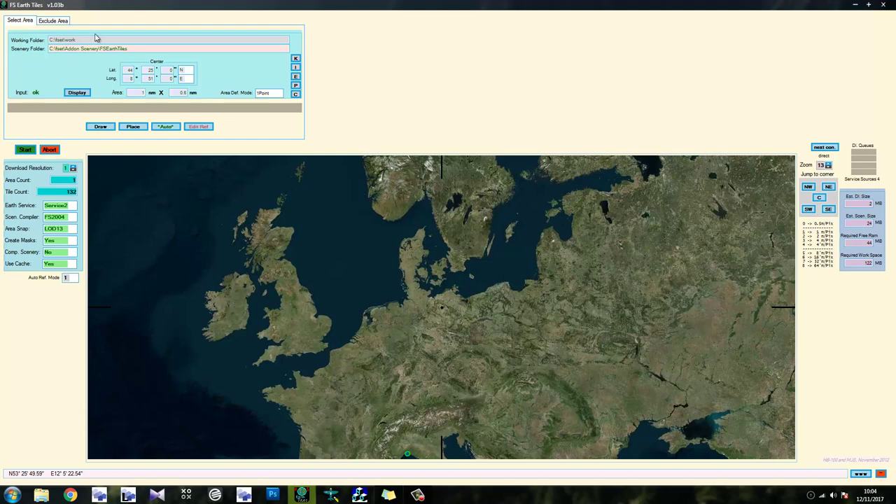
click(56, 21)
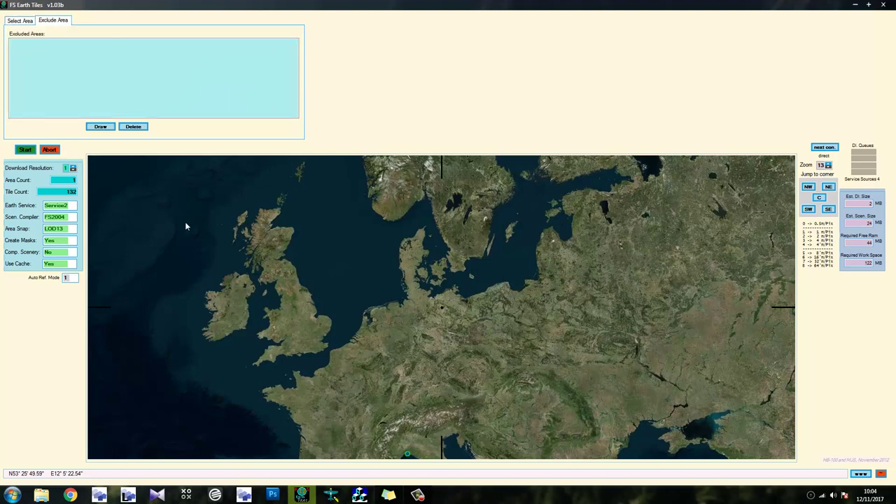
click(105, 126)
click(110, 128)
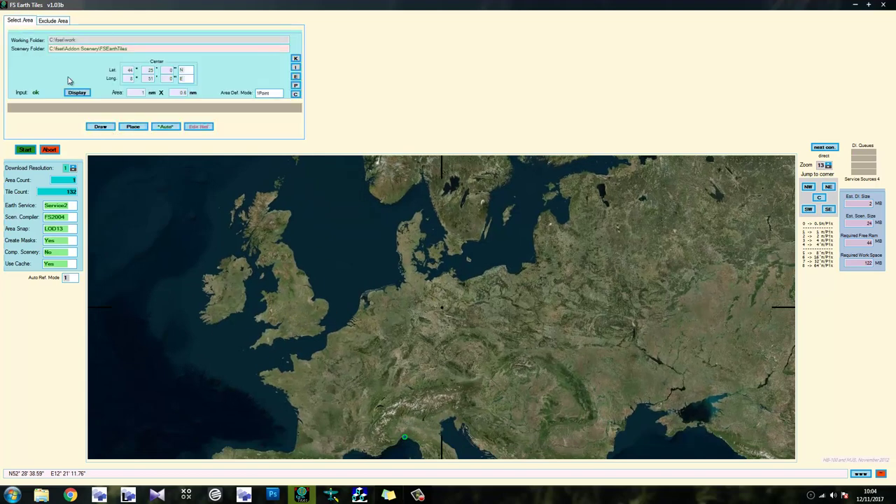
Draw a rectangular scenery area of about 170 by 114 nm over southern England.
click(102, 128)
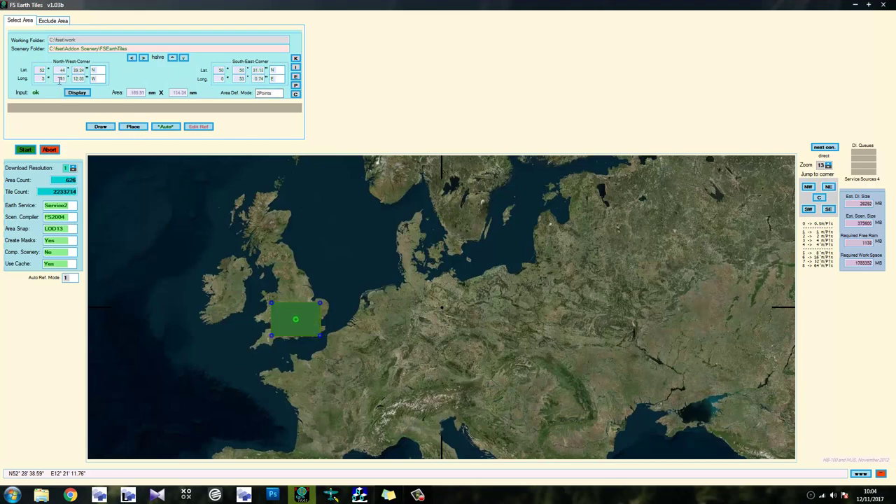
scroll(279, 345, up, 1)
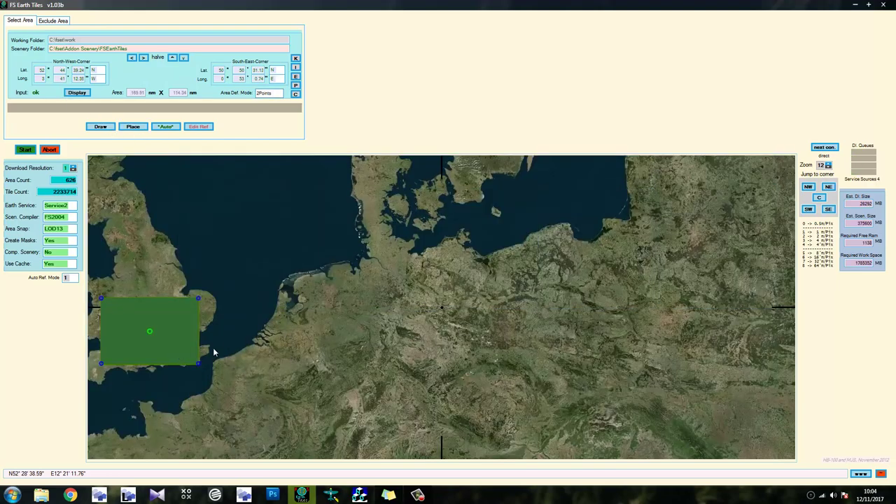
scroll(234, 302, up, 1)
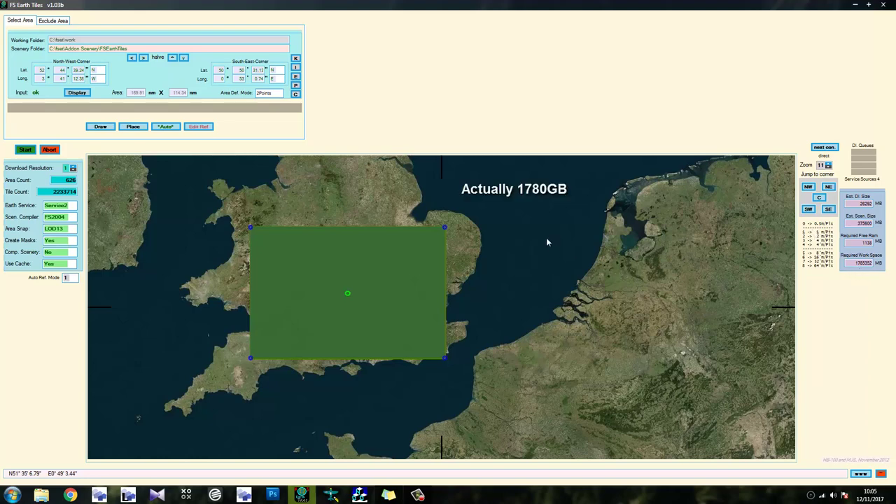
Shrink the scenery area to about 84 by 65 nm over southeast England by moving its north-west corner inward.
drag(503, 237, 589, 265)
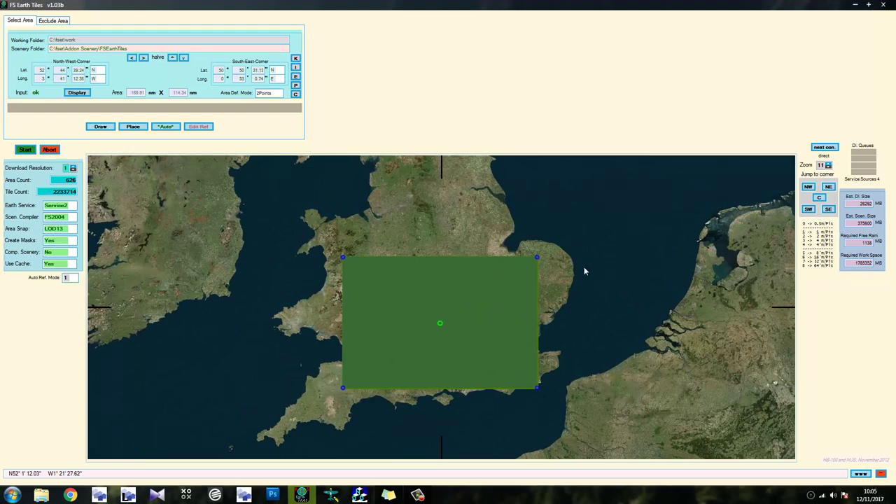
scroll(439, 340, up, 2)
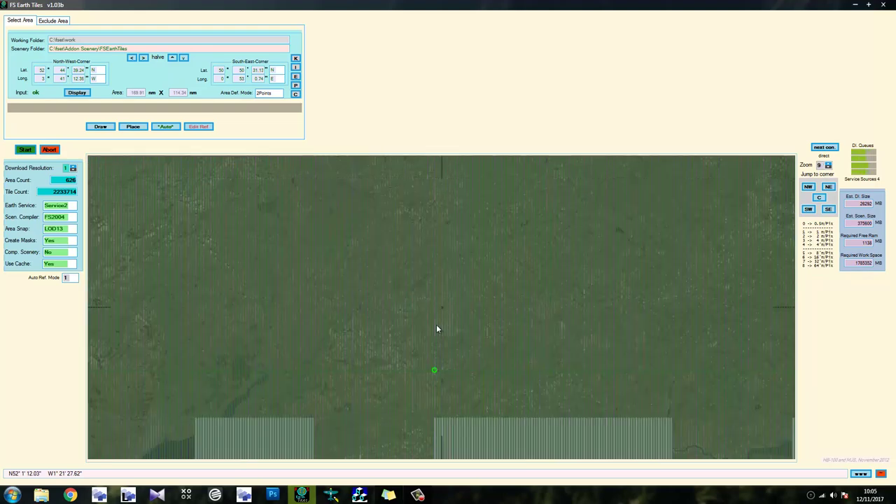
scroll(436, 324, up, 1)
scroll(436, 328, up, 1)
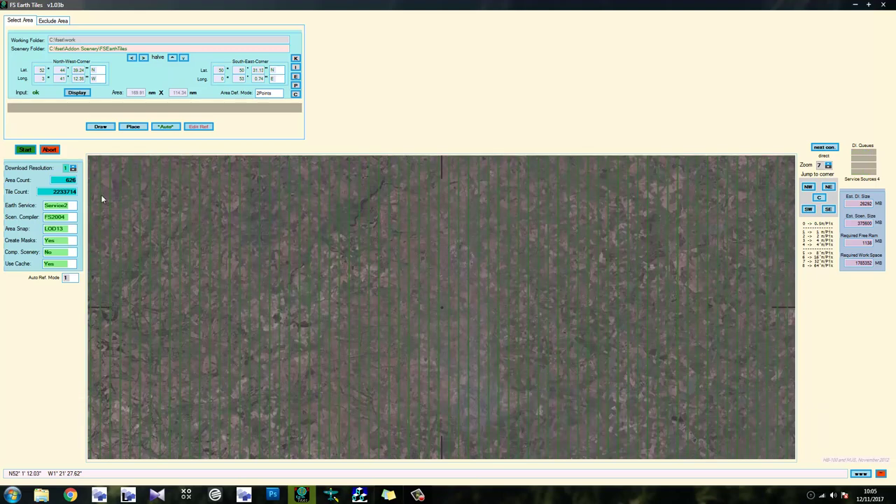
scroll(202, 205, down, 2)
scroll(210, 210, down, 3)
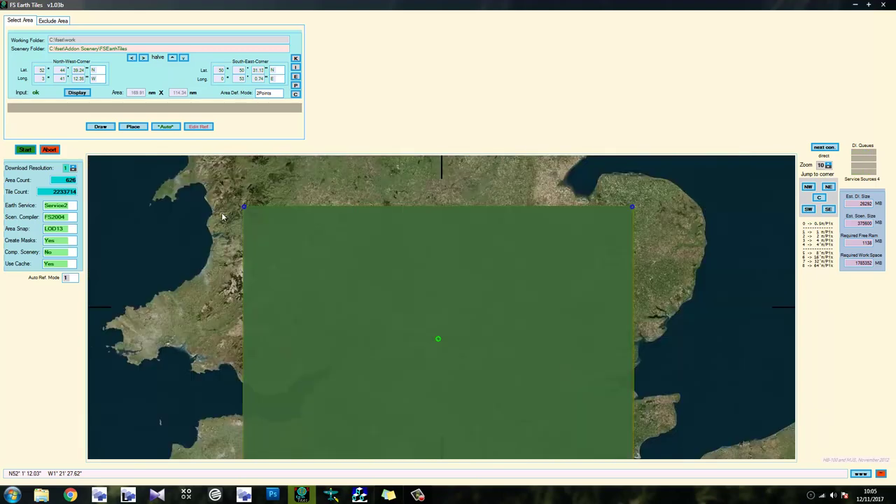
scroll(221, 212, up, 1)
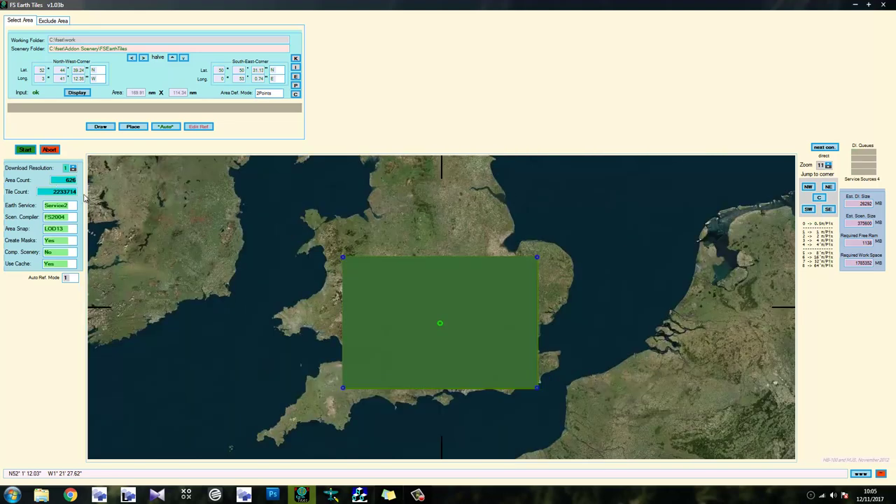
click(342, 257)
click(442, 314)
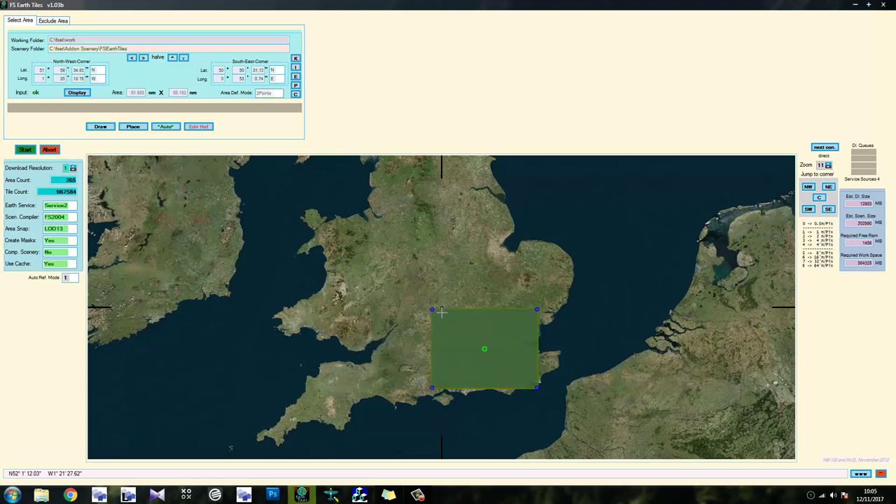
drag(354, 283, 297, 264)
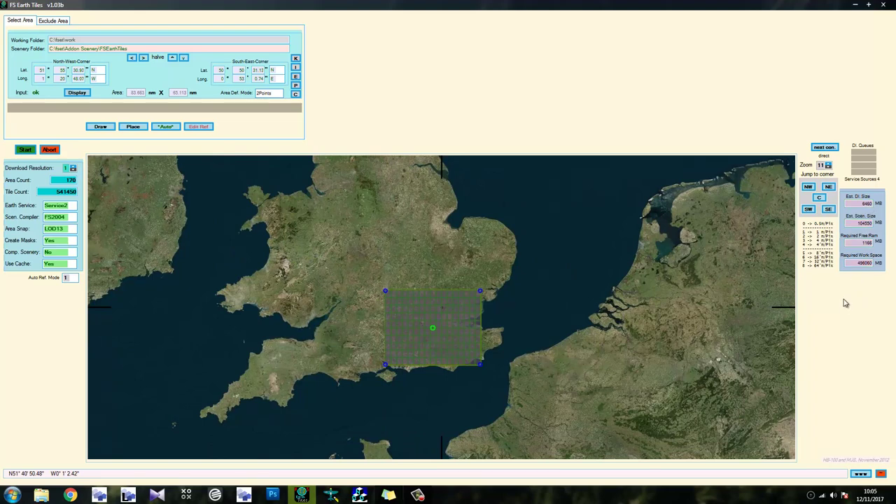
Examine the map around Britain, Ireland and the small island off the French Atlantic coast.
drag(400, 234, 307, 222)
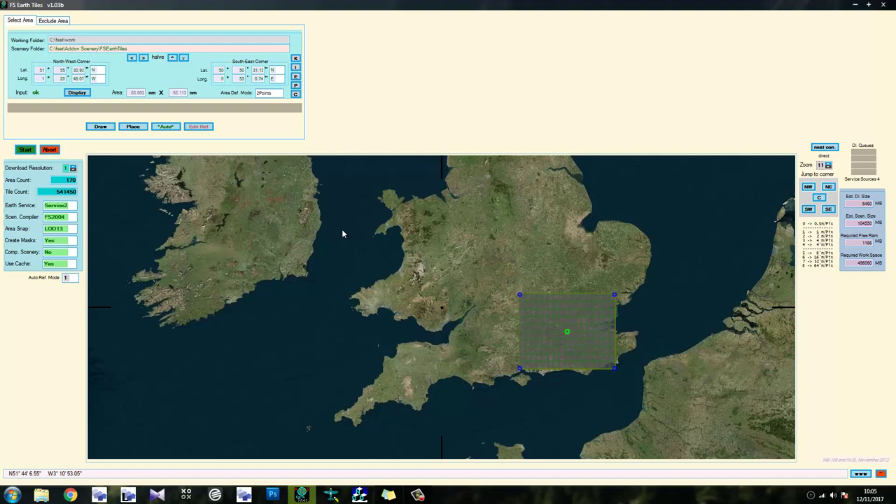
drag(250, 224, 287, 281)
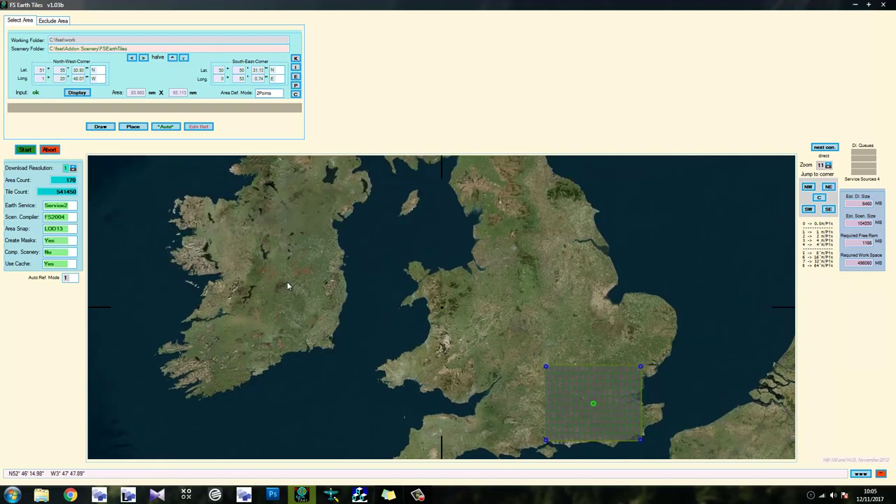
drag(284, 211, 325, 220)
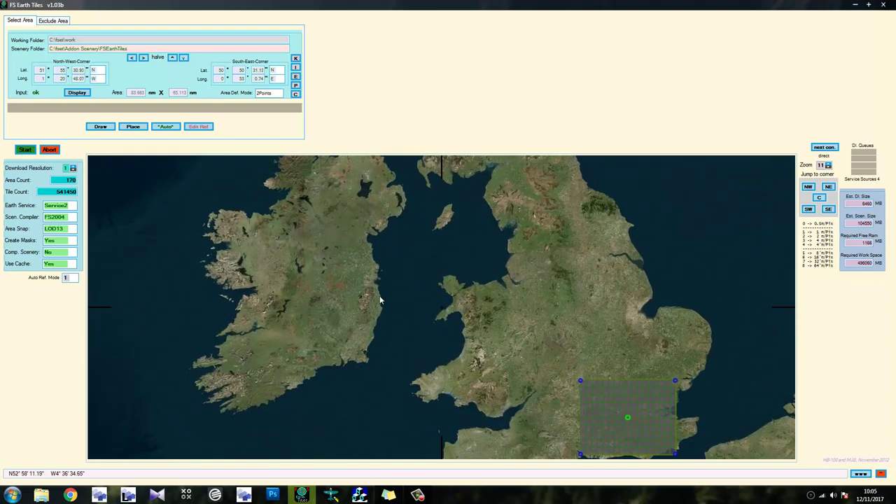
drag(375, 343, 275, 254)
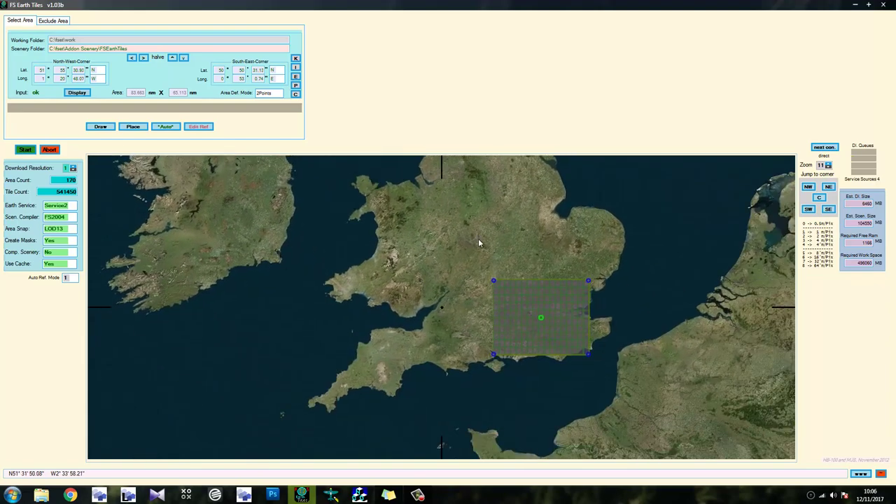
drag(478, 243, 341, 255)
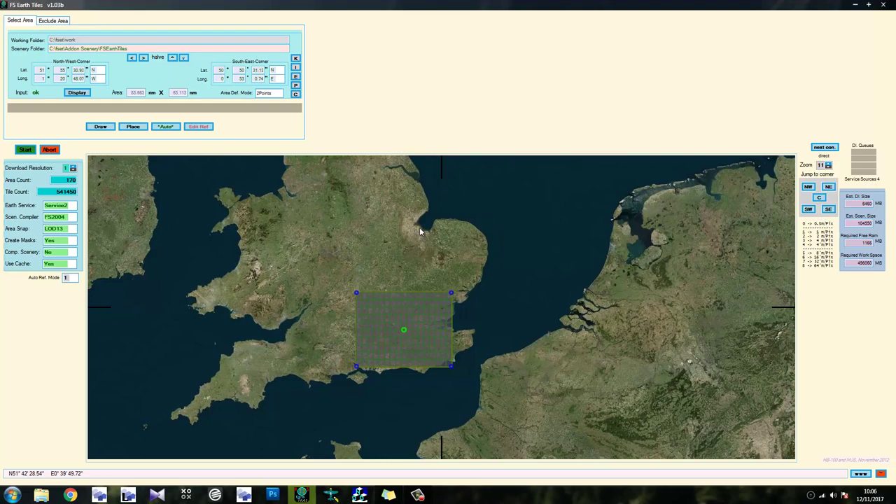
drag(420, 231, 479, 295)
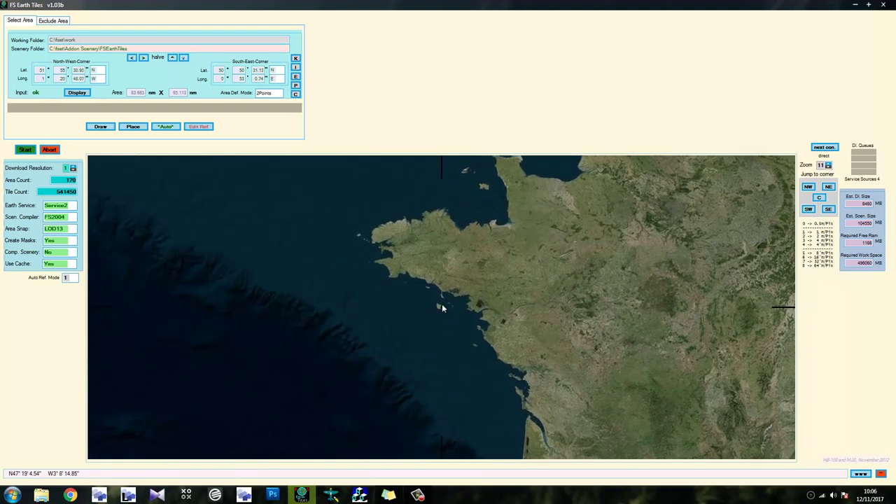
scroll(440, 315, up, 2)
scroll(428, 328, up, 3)
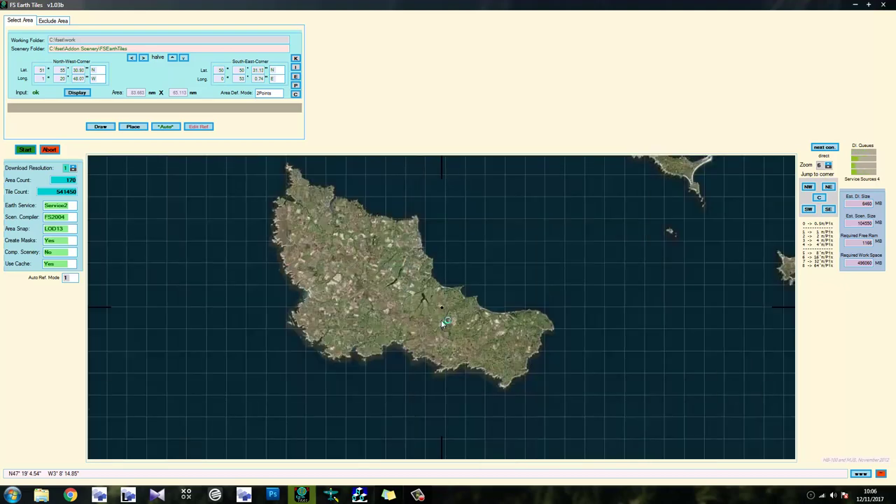
Find the Florida Keys on the map, across the Atlantic from Europe.
scroll(400, 362, down, 2)
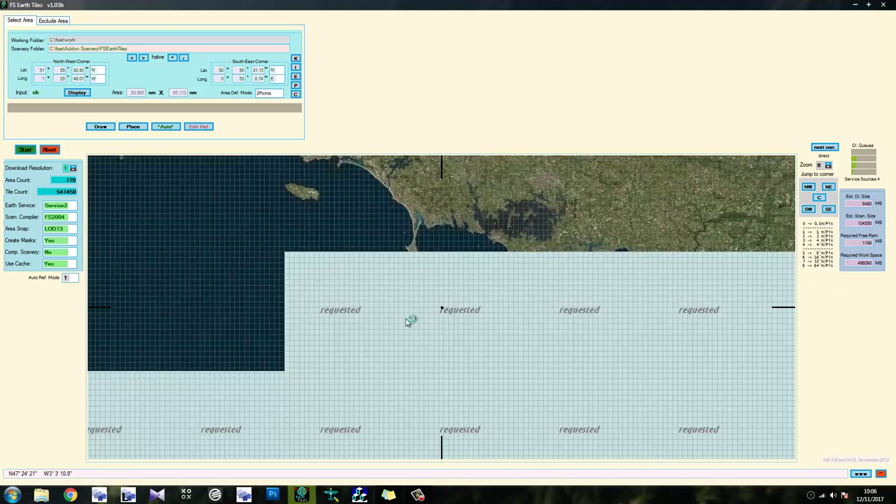
scroll(408, 322, down, 2)
drag(425, 345, 366, 246)
drag(364, 306, 490, 448)
drag(257, 190, 495, 288)
scroll(495, 288, down, 2)
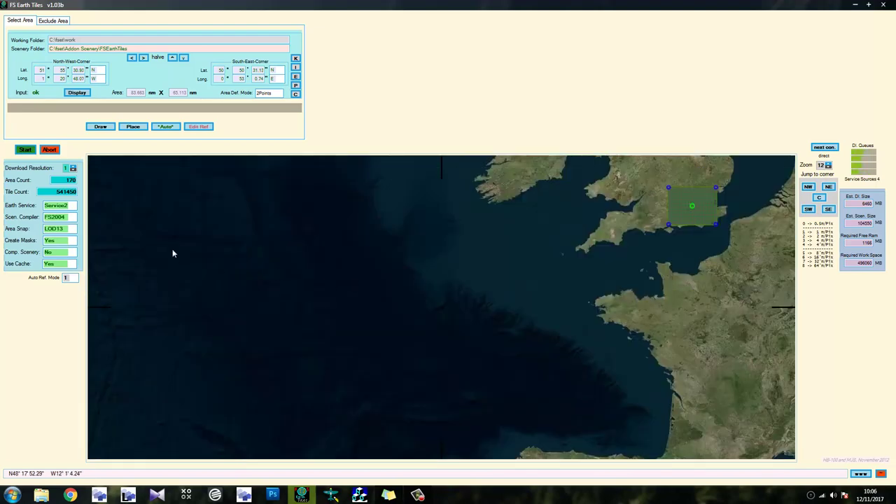
mouse_move(172, 252)
mouse_down()
mouse_move(236, 282)
mouse_move(539, 303)
mouse_move(174, 262)
mouse_up()
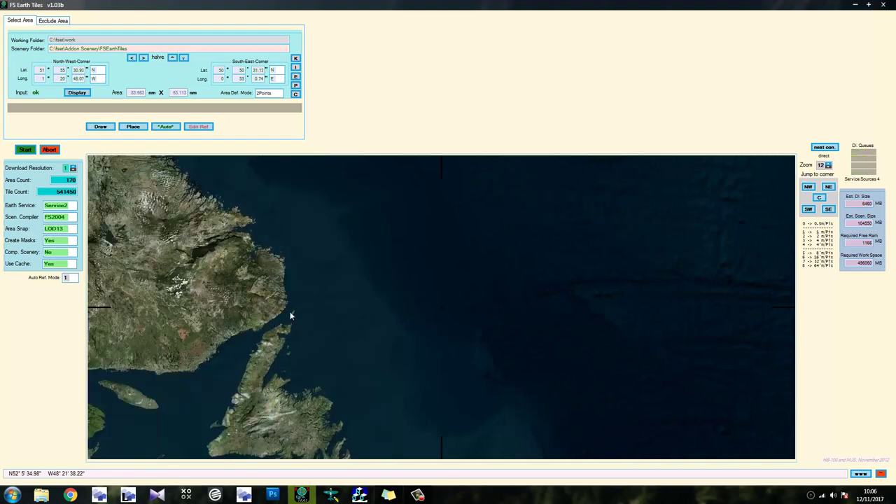
scroll(308, 301, down, 1)
drag(256, 356, 414, 379)
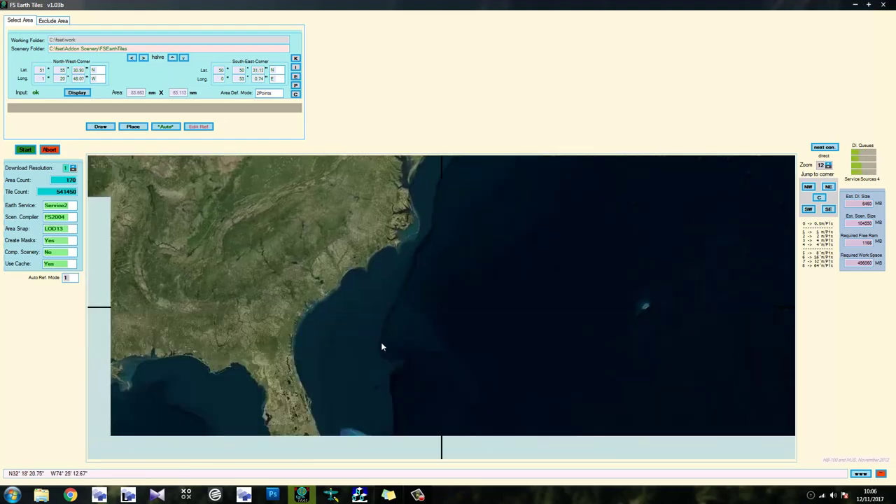
drag(381, 346, 514, 244)
scroll(427, 314, up, 2)
scroll(448, 319, up, 2)
scroll(418, 310, up, 1)
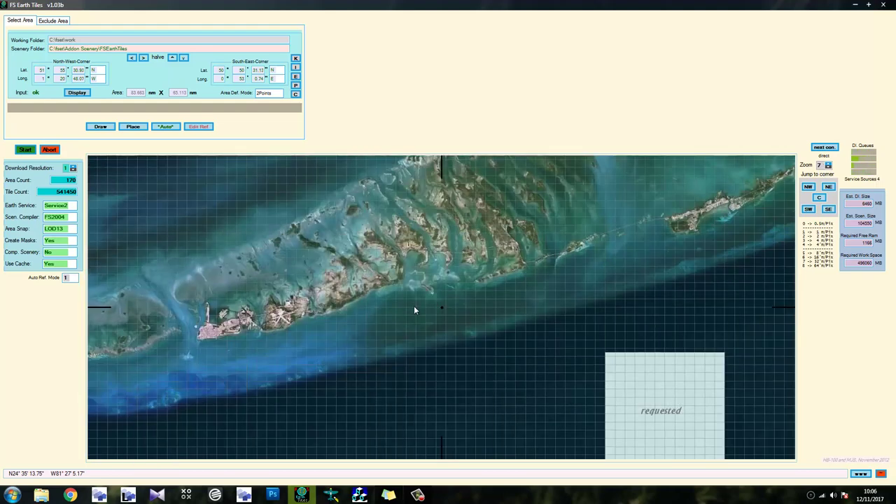
Set the scenery compiler to FSX and turn Area Snap off.
click(56, 217)
click(56, 228)
click(56, 228)
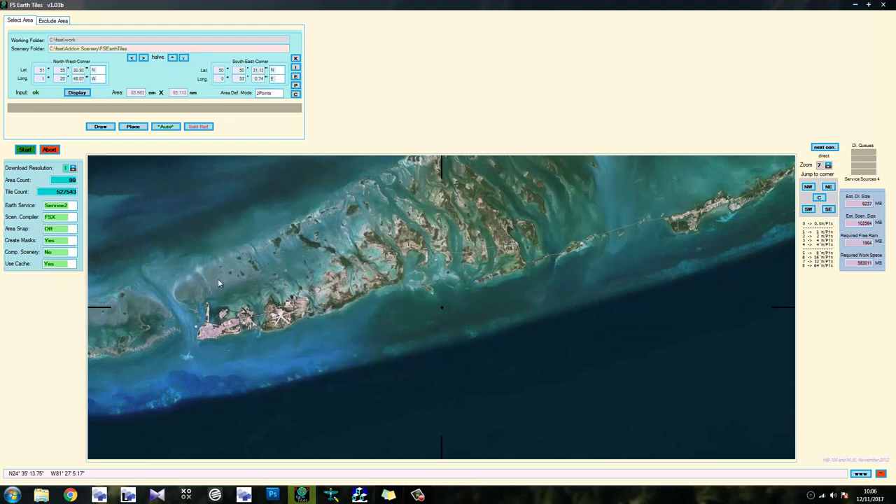
Locate Key West in the Florida Keys and switch the earth service to GE.
drag(217, 278, 382, 272)
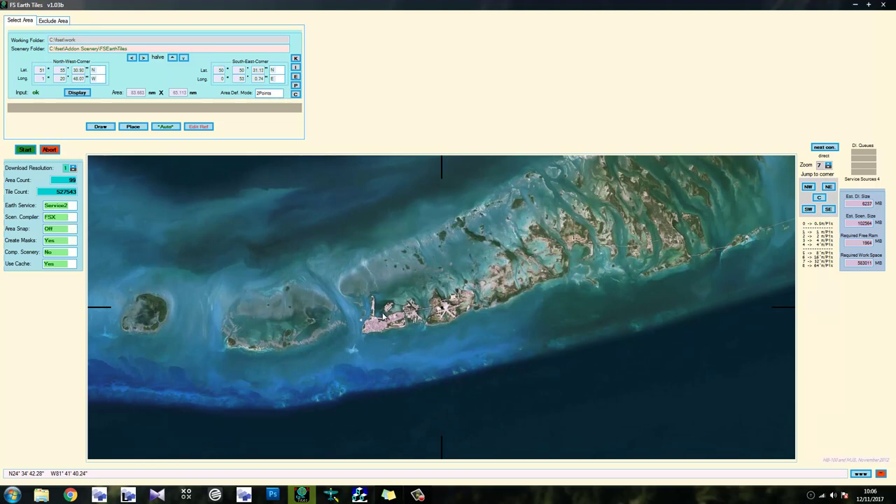
drag(383, 318, 418, 308)
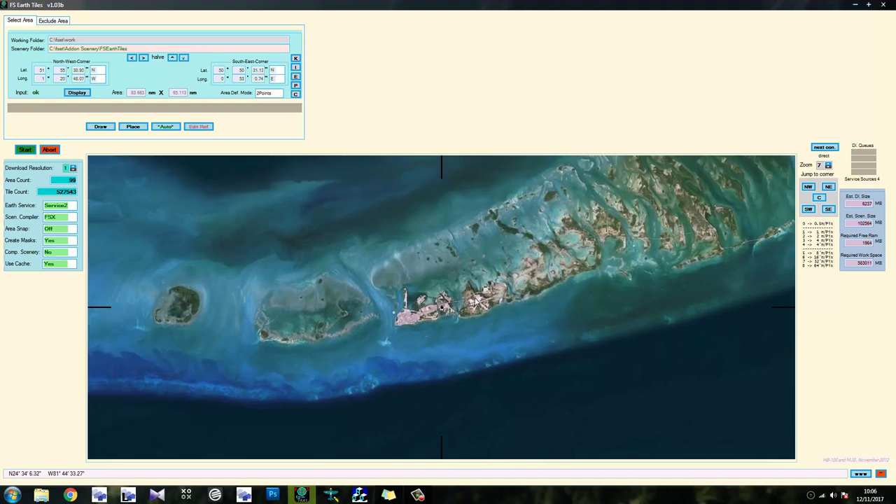
scroll(449, 326, up, 2)
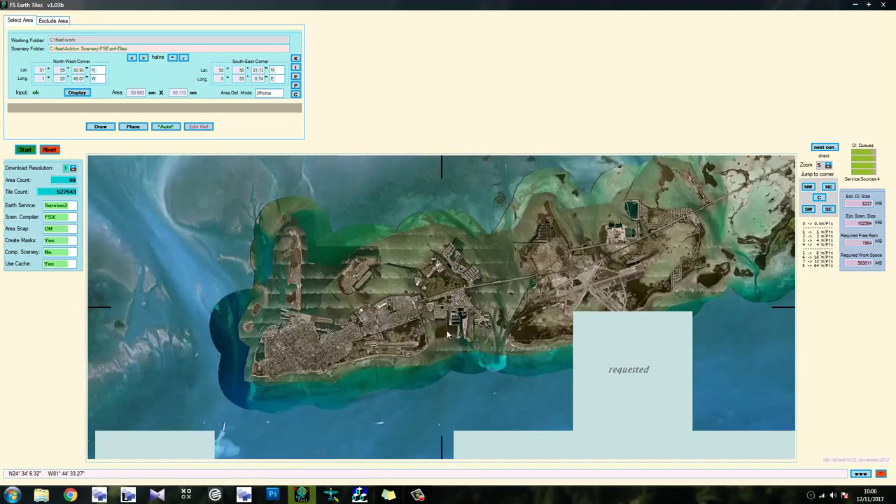
drag(446, 337, 393, 347)
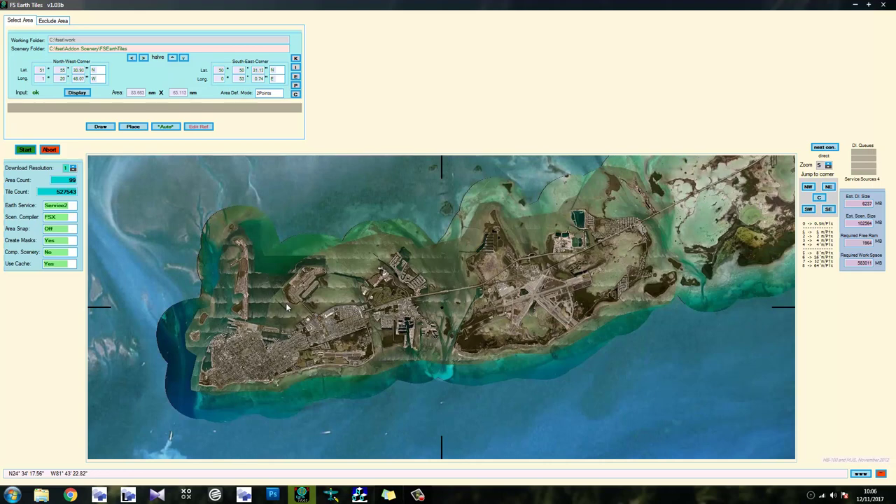
click(73, 206)
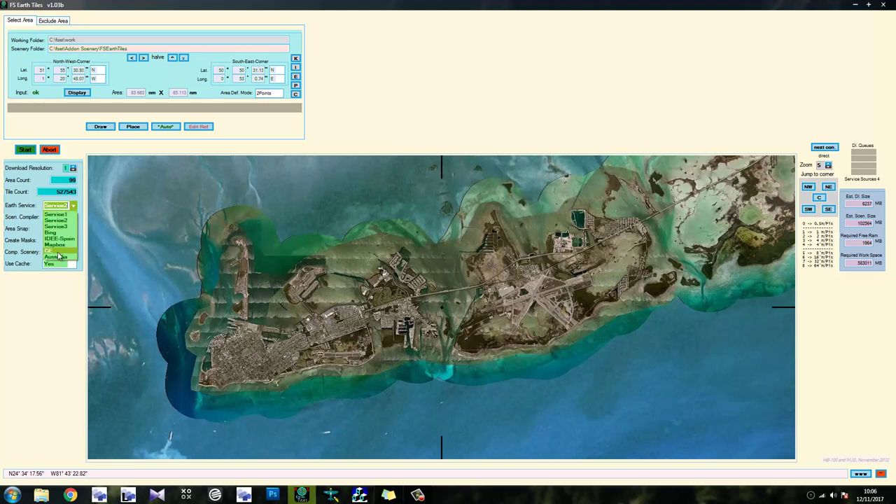
click(49, 250)
Examine the GE imagery of the large airfield east of Key West and the neighbouring keys.
drag(311, 343, 186, 338)
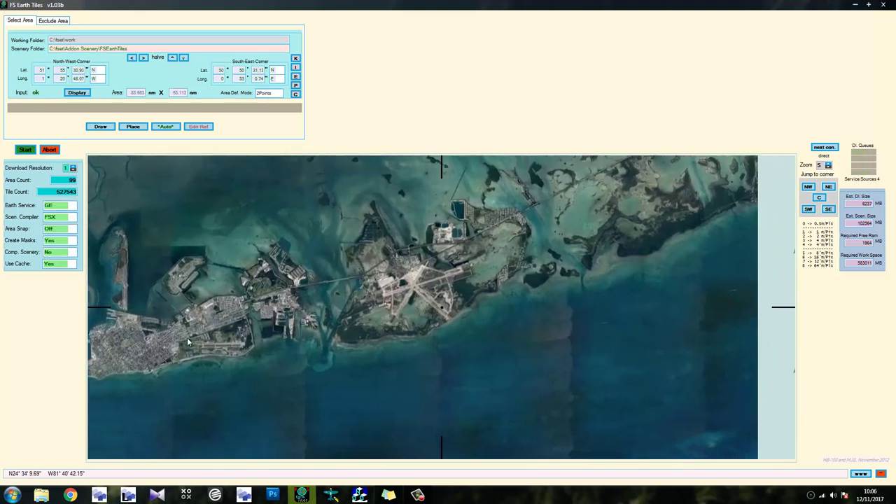
drag(296, 340, 210, 329)
scroll(358, 317, up, 1)
scroll(423, 296, up, 1)
scroll(429, 285, down, 1)
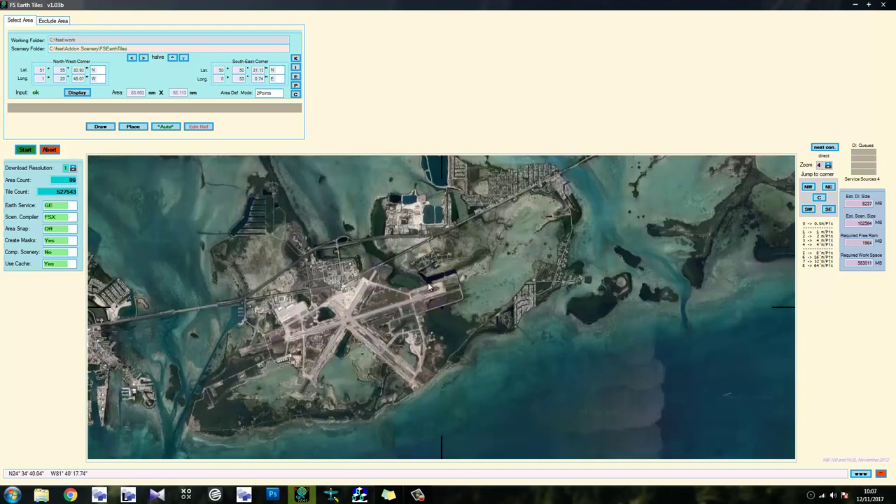
scroll(426, 286, down, 1)
drag(405, 314, 404, 292)
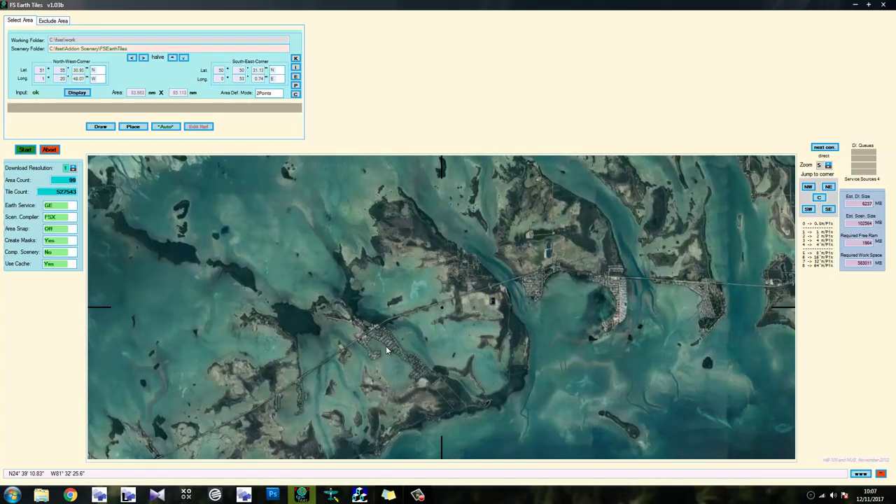
scroll(338, 355, down, 1)
Examine Key West airport's runway, apron and terminal up close, and its setting on the island.
drag(338, 355, 454, 287)
scroll(442, 321, up, 2)
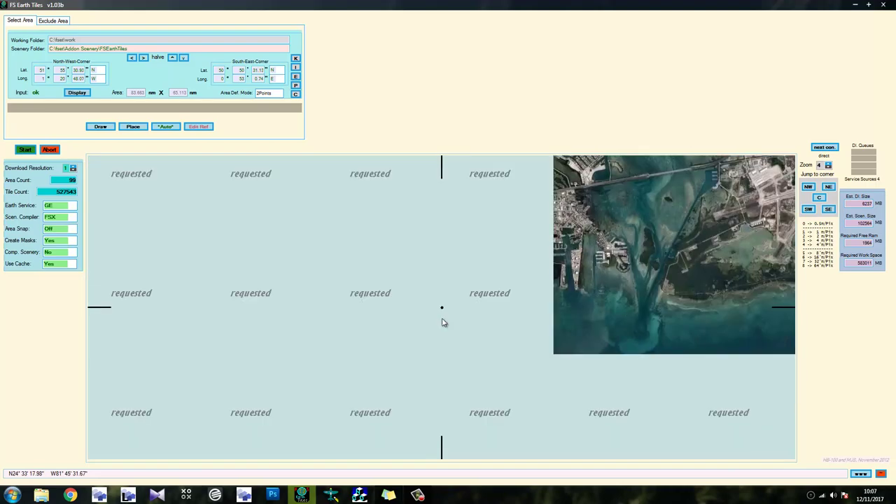
scroll(441, 322, up, 1)
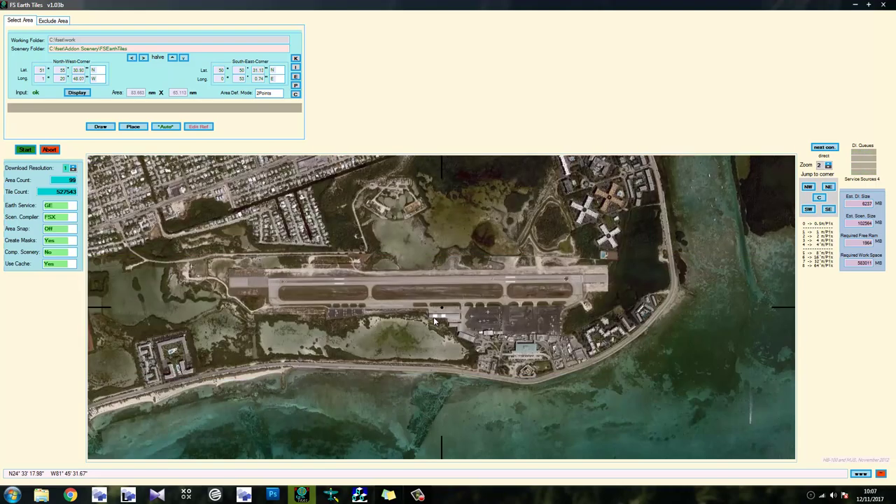
scroll(434, 322, up, 1)
scroll(506, 362, up, 1)
drag(509, 372, 378, 313)
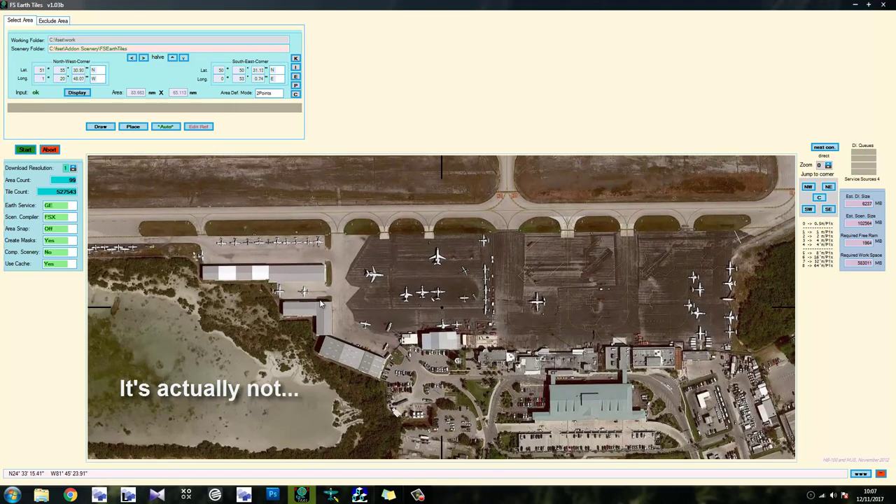
scroll(399, 292, down, 6)
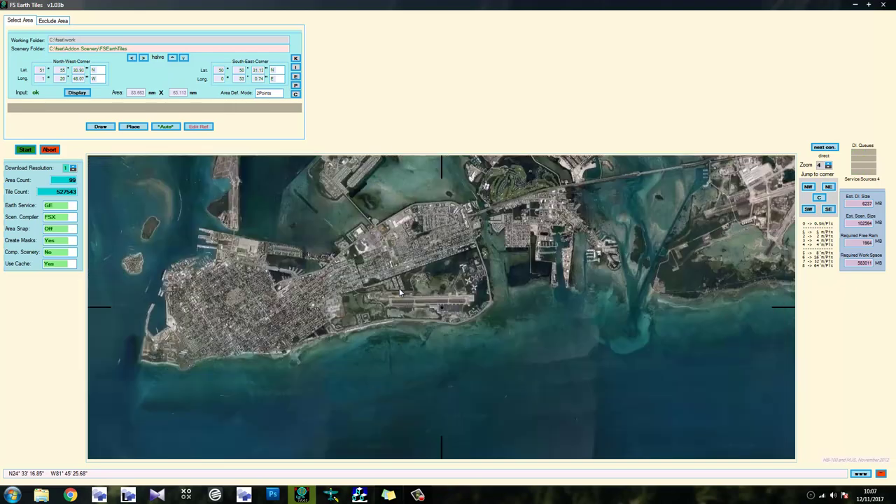
scroll(399, 294, down, 1)
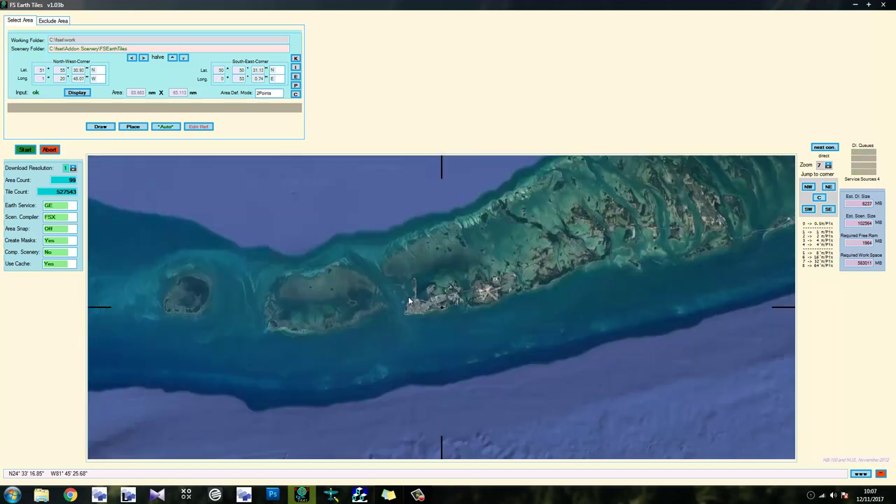
Draw a scenery area around Key West and extend its northern edge, making it about 5.2 by 3.5 nm.
scroll(400, 294, up, 1)
scroll(423, 305, up, 1)
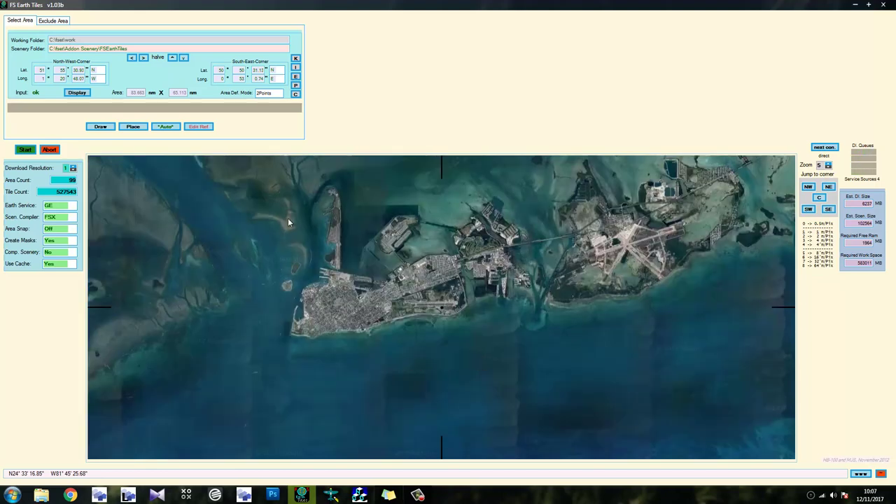
click(100, 126)
mouse_move(277, 220)
mouse_down()
mouse_move(350, 287)
mouse_move(532, 350)
mouse_move(536, 361)
mouse_up()
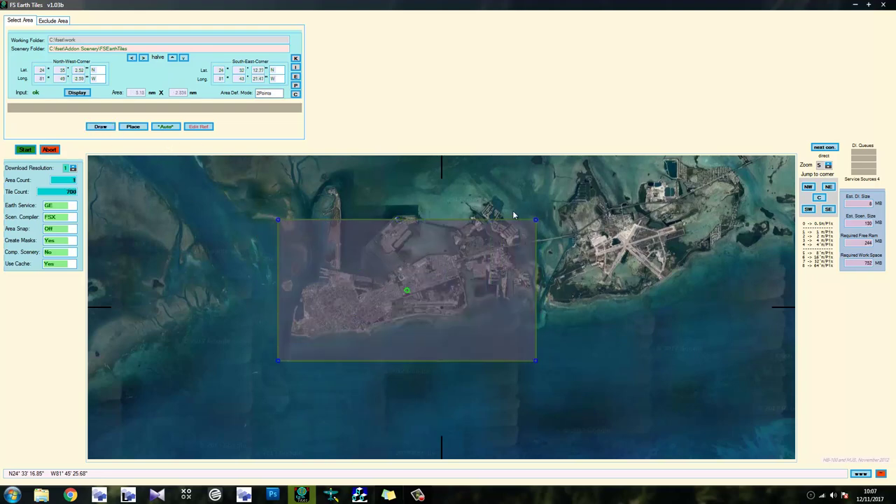
drag(536, 216, 534, 187)
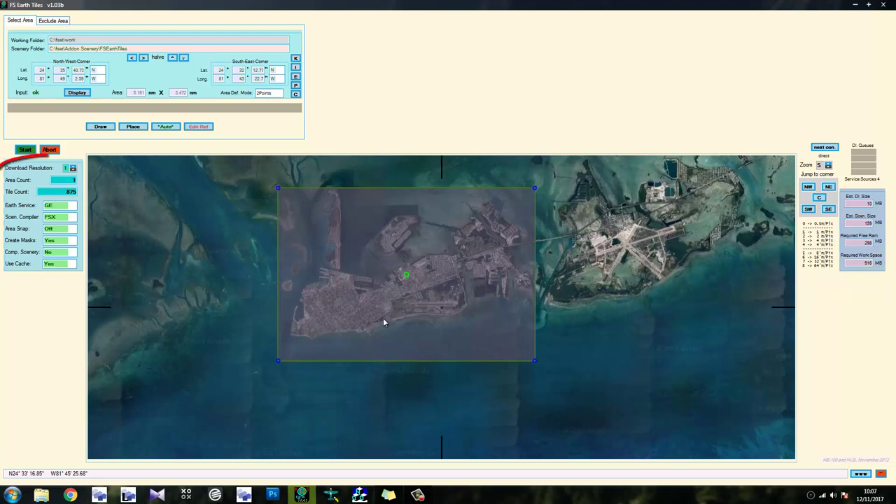
Inspect the airport's parked aircraft inside the selected area, and the area's boundaries around the island.
scroll(383, 321, up, 3)
scroll(383, 326, up, 1)
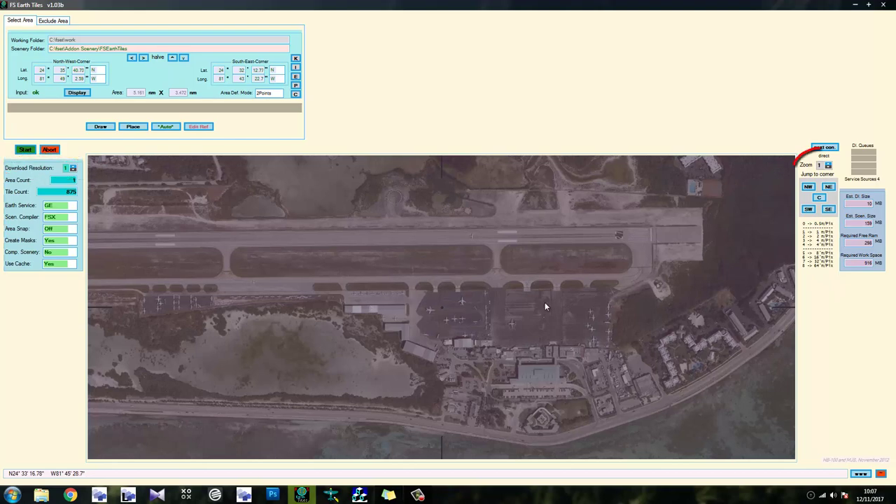
scroll(392, 363, up, 3)
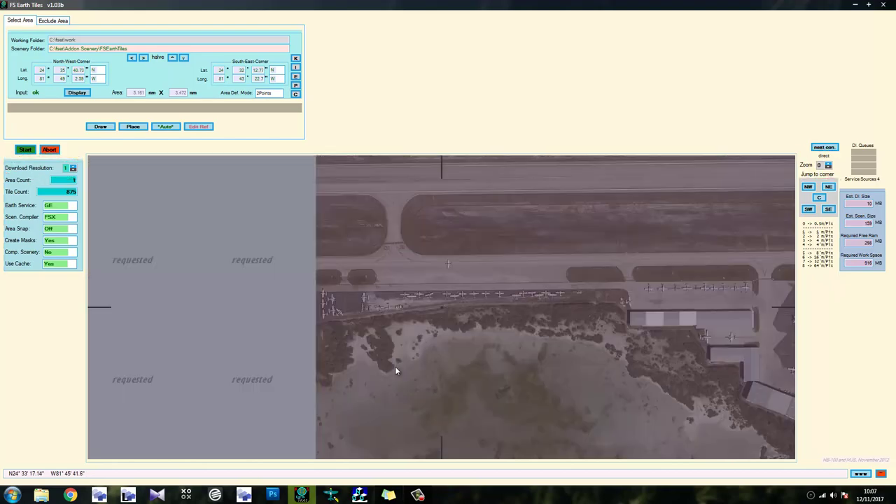
scroll(397, 305, down, 5)
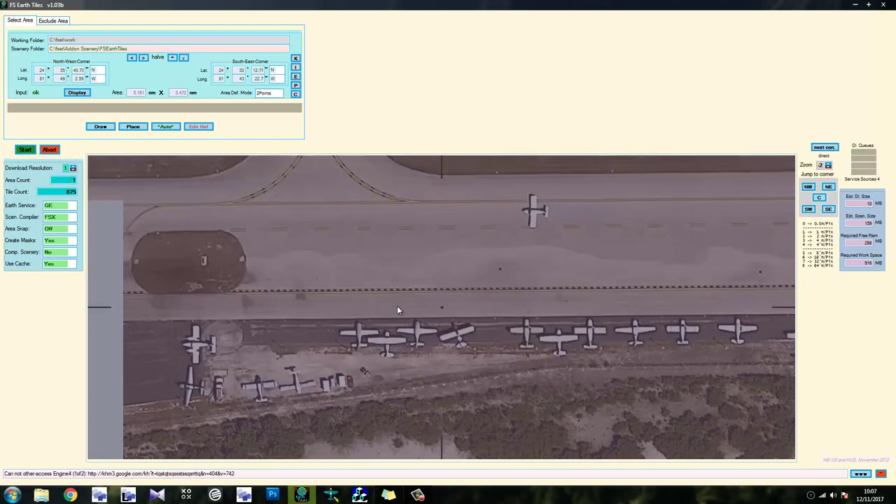
scroll(397, 305, down, 2)
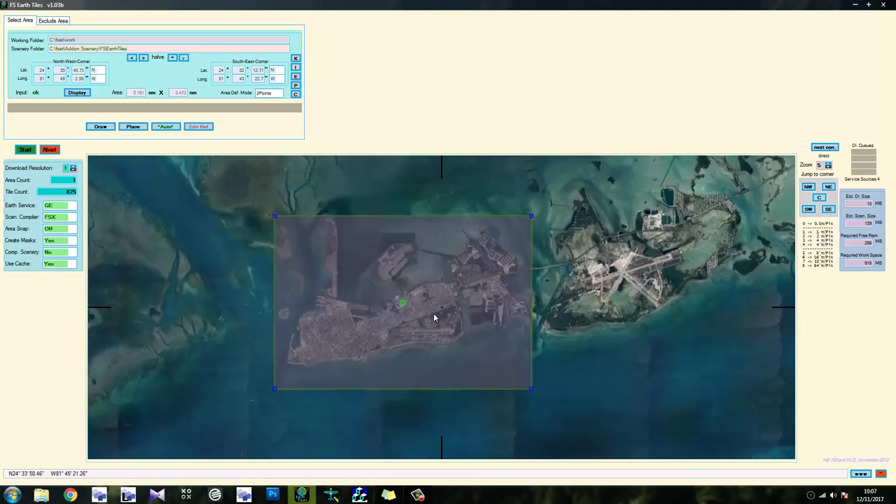
drag(432, 314, 506, 289)
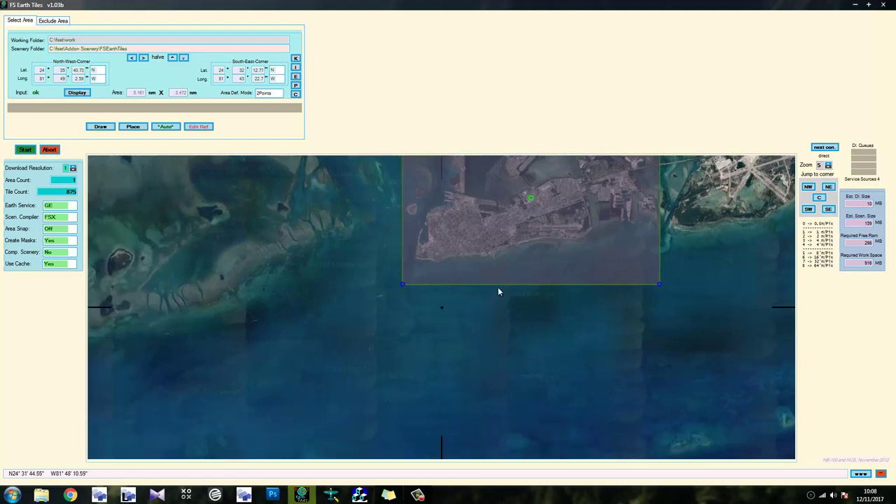
drag(497, 335, 427, 420)
drag(516, 302, 480, 326)
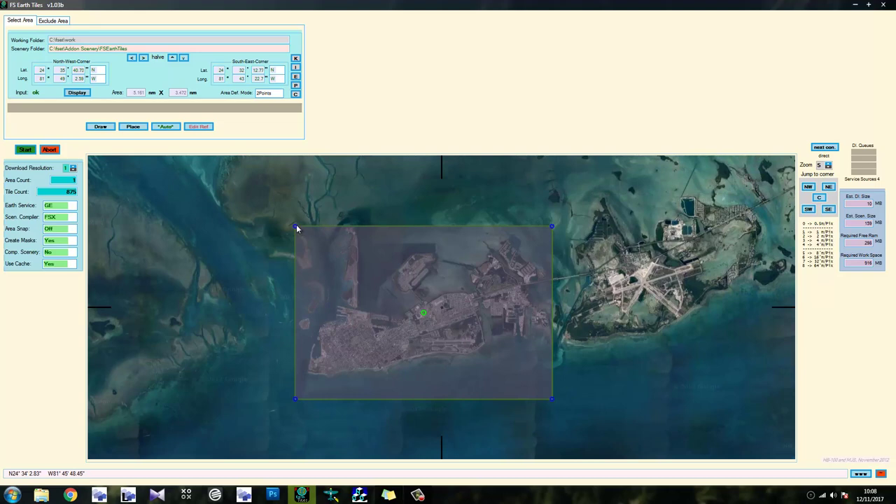
Enlarge the area northward to about 5.15 by 3.56 nm and start generating its imagery in the marathon work folder.
drag(296, 227, 295, 221)
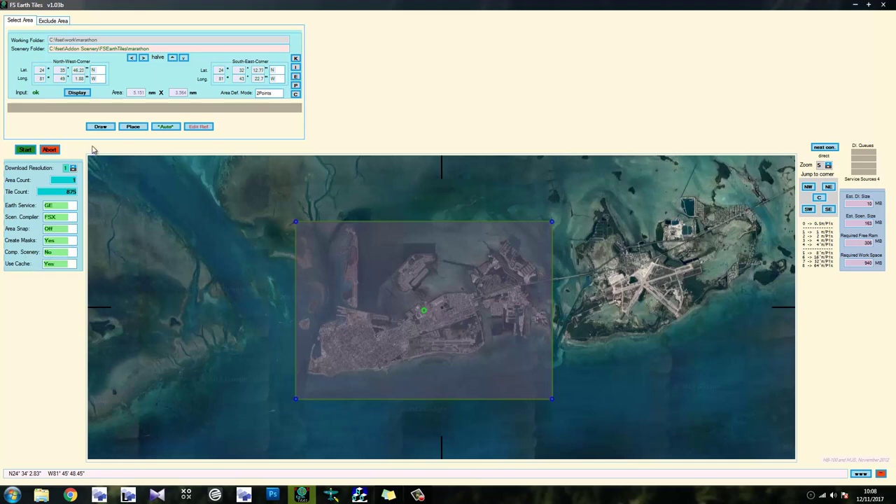
click(25, 149)
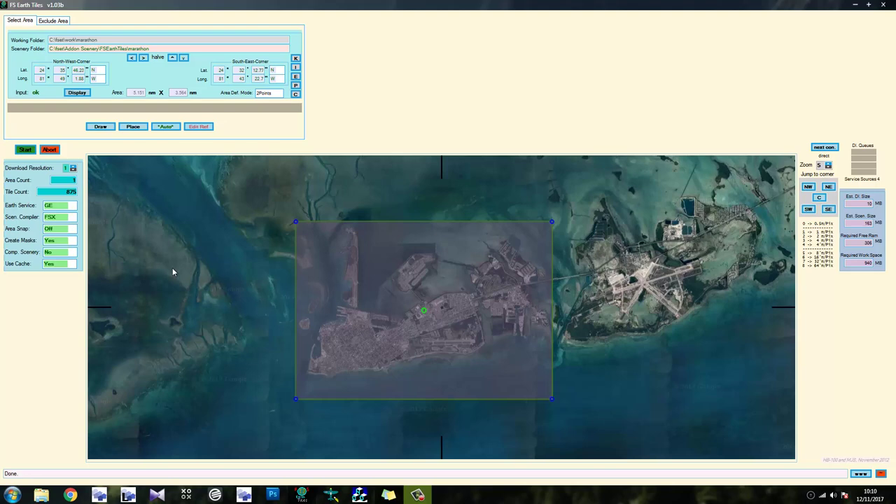
Leave scenery compilation set to No and close FS Earth Tiles.
click(73, 256)
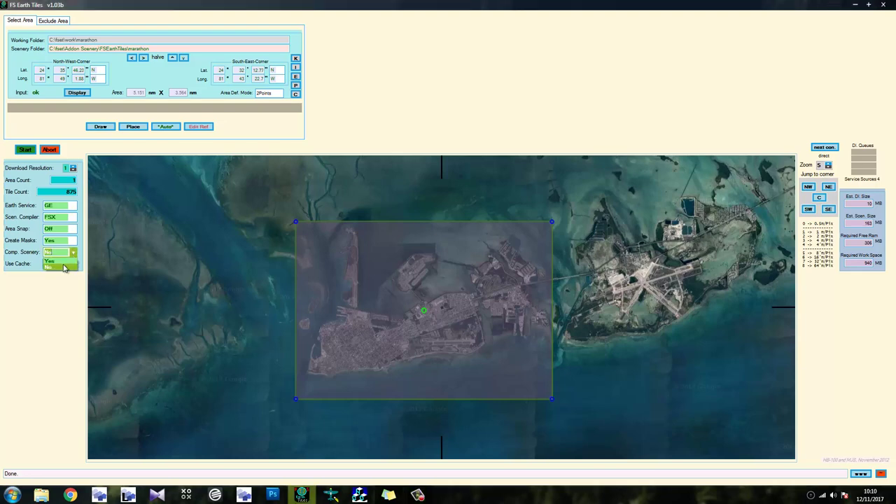
click(63, 270)
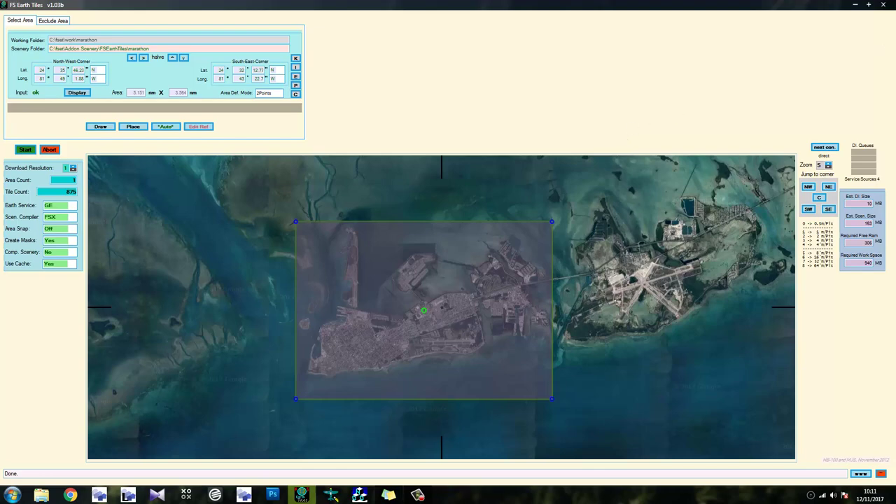
click(883, 5)
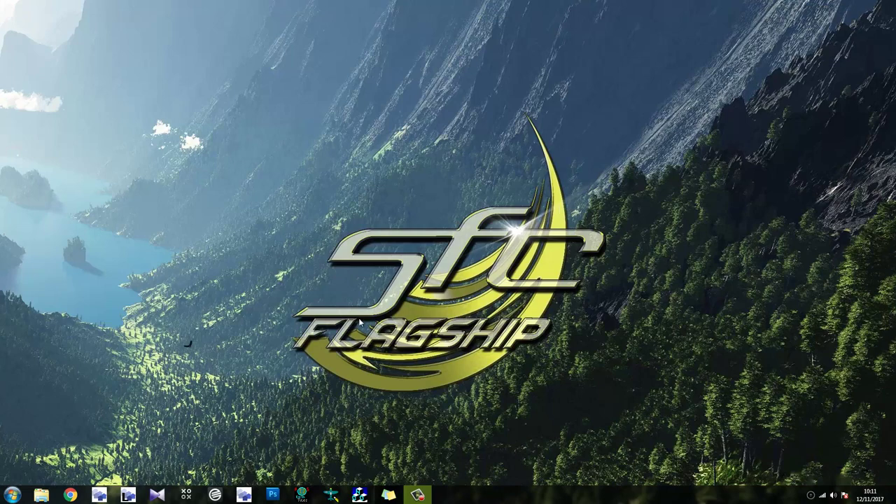
In Windows Explorer, open the folder C:\fset\work\marathon.
click(41, 495)
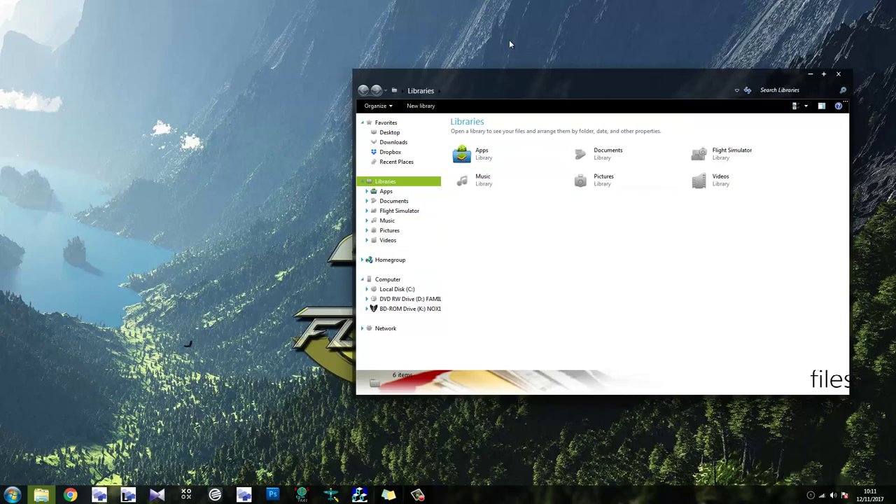
drag(375, 83, 415, 94)
click(250, 304)
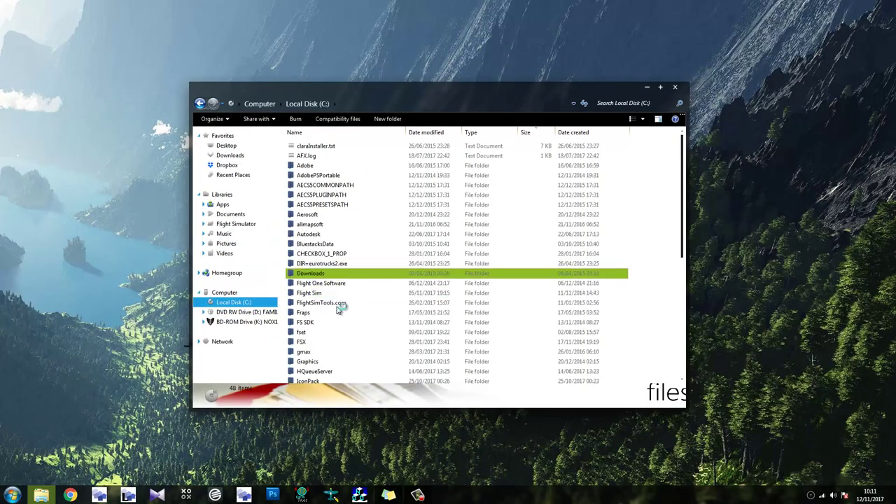
double_click(331, 331)
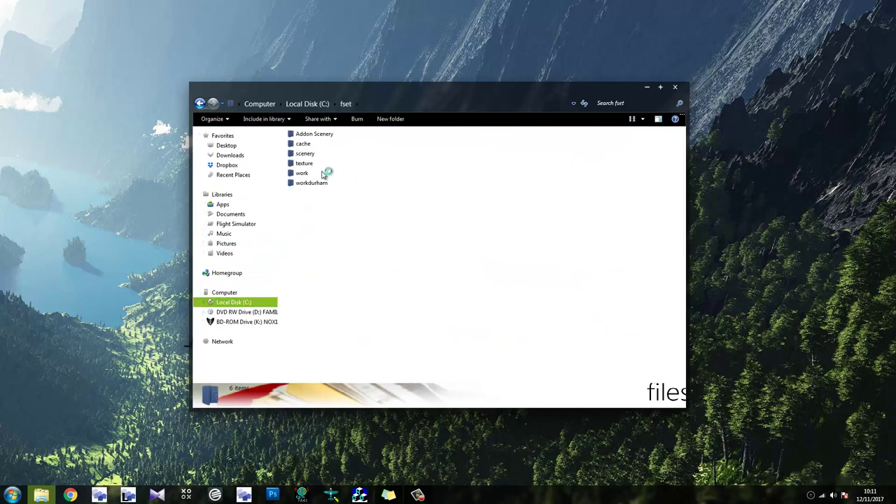
double_click(301, 172)
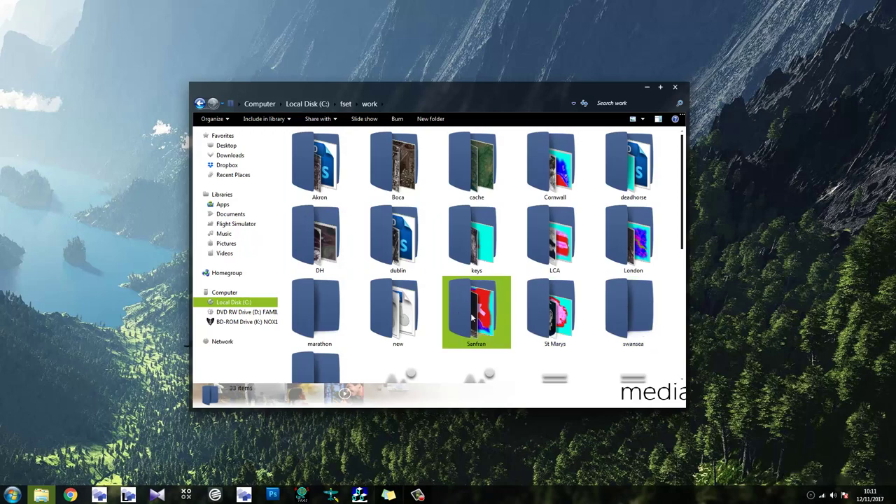
double_click(350, 307)
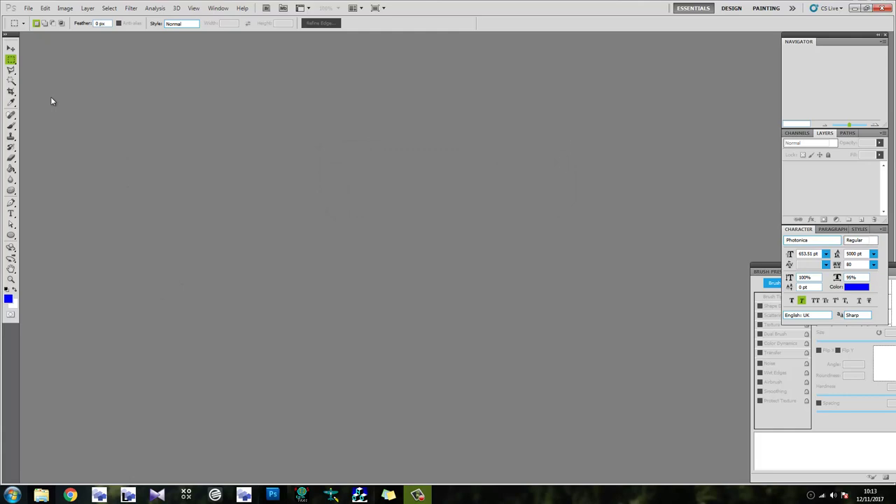
Open the Area_Lp1_SnapOff bitmap from the marathon folder in Photoshop.
click(40, 494)
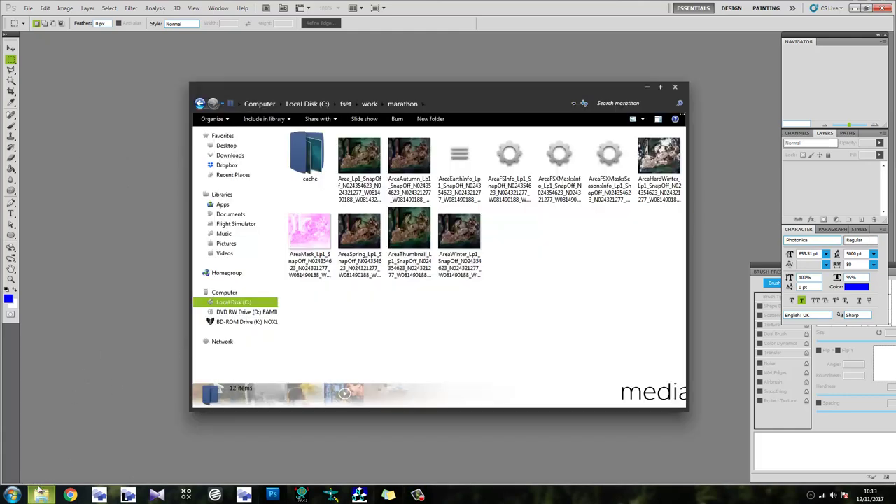
click(355, 161)
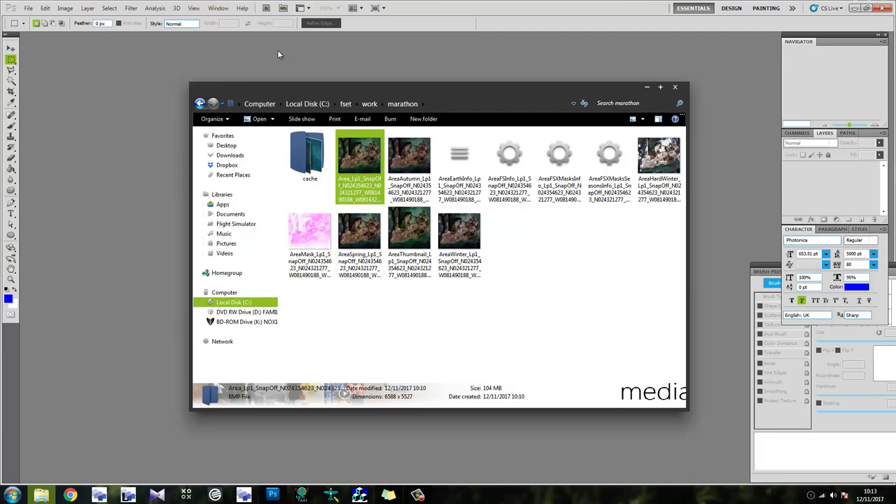
drag(130, 82, 130, 86)
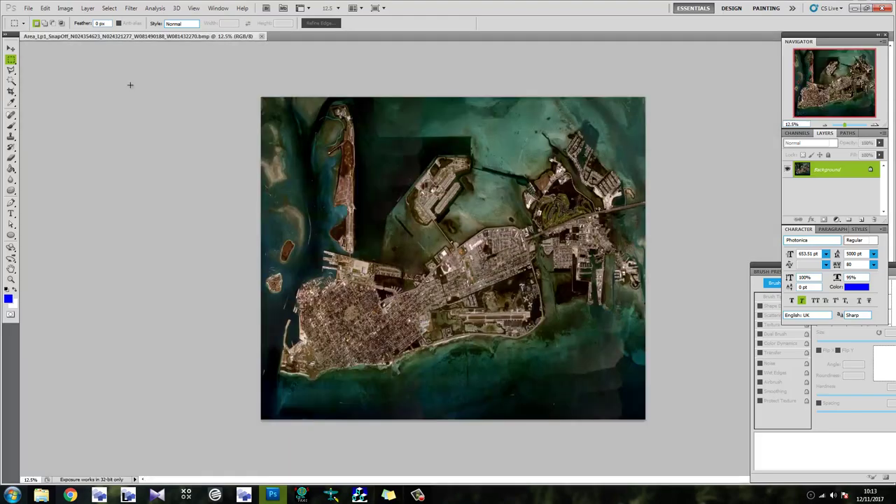
Open the recently used colour reference image 1 Colours.jpg alongside the area bitmap and enlarge its view.
drag(843, 124, 846, 133)
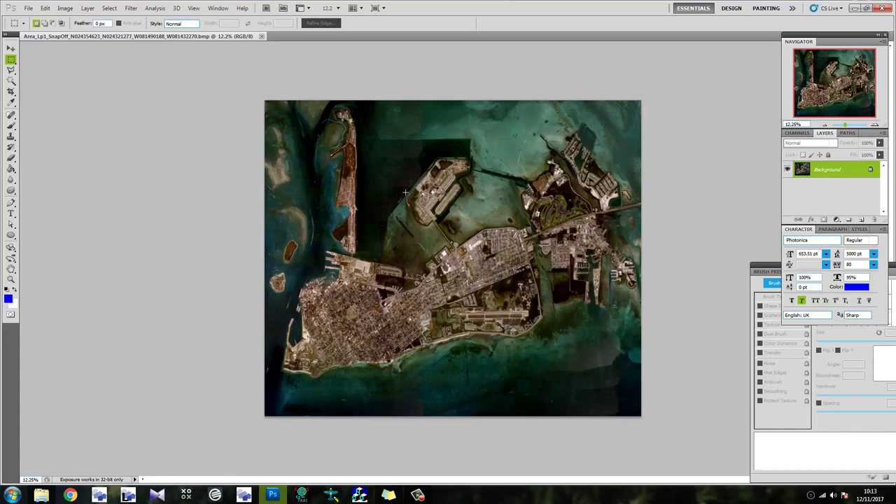
click(30, 9)
mouse_move(103, 71)
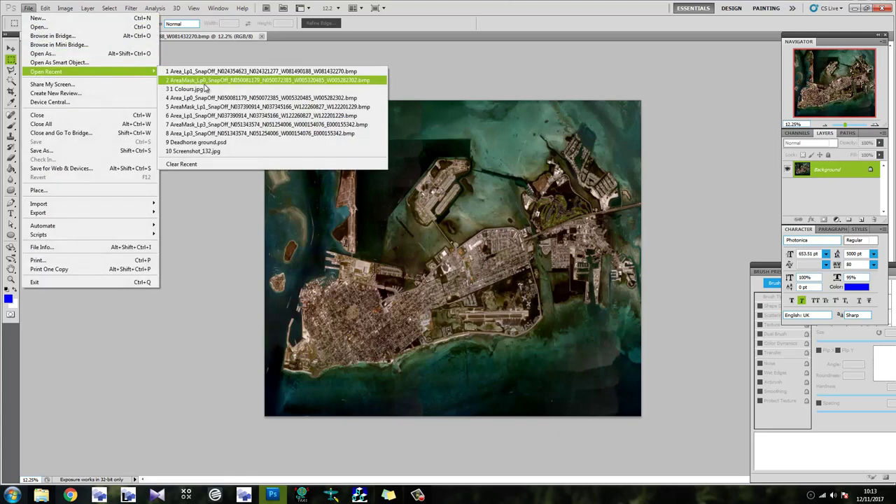
click(196, 89)
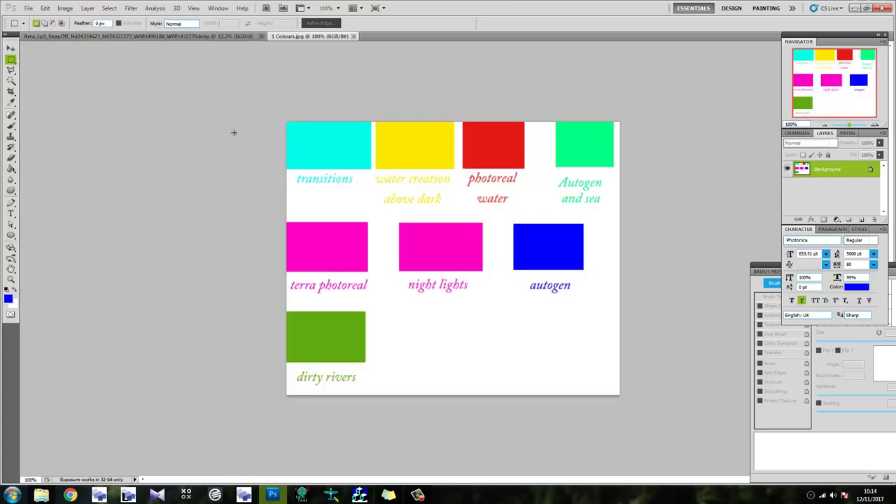
scroll(518, 228, up, 4)
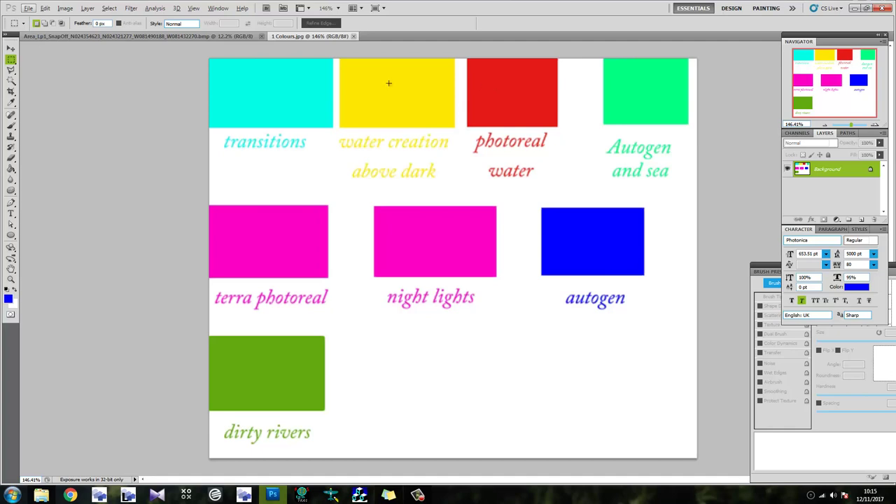
Sample the yellow "water creation above dark" swatch as the Brush colour, and add an empty layer to the area bitmap.
click(199, 39)
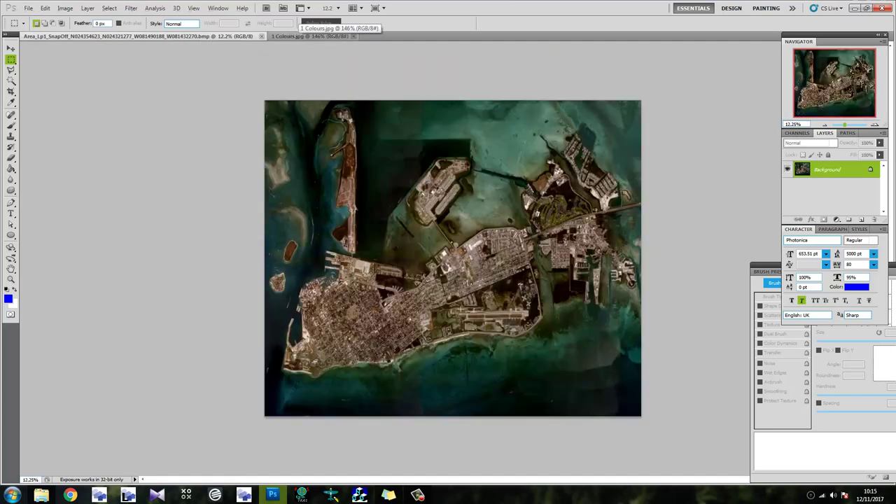
click(293, 38)
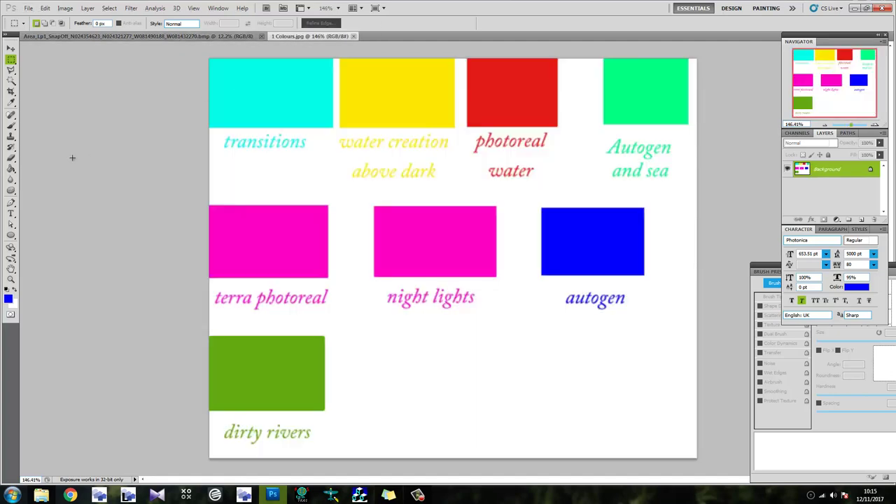
click(10, 126)
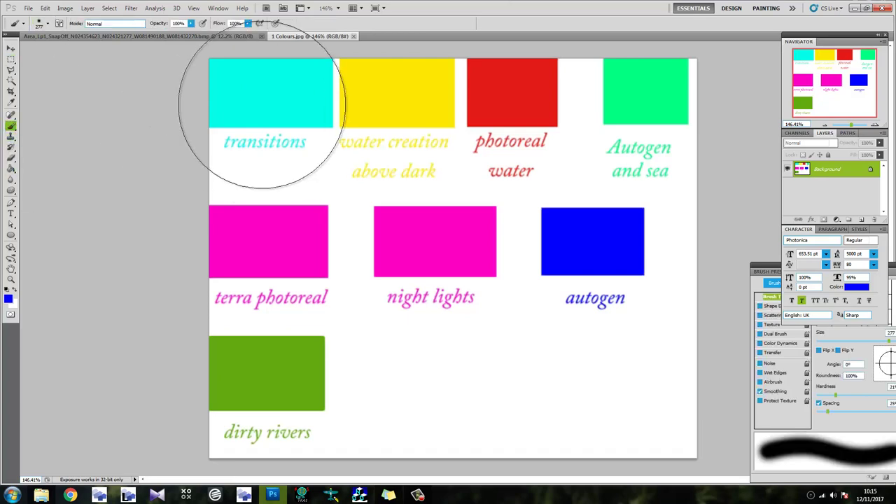
alt+click(391, 99)
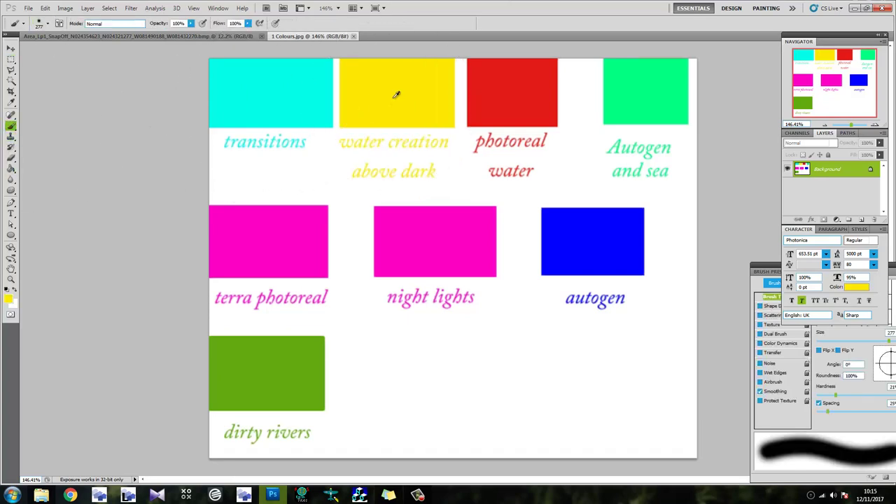
click(210, 37)
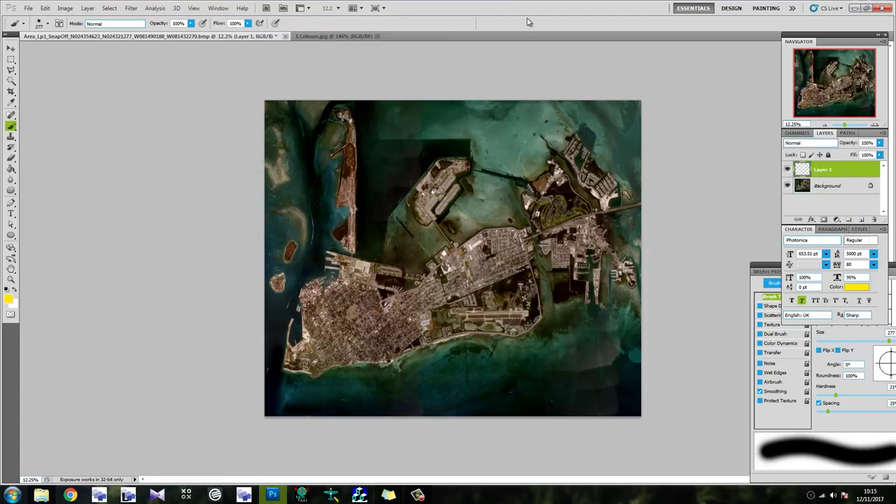
Set the brush to 66 px with 82% hardness.
scroll(363, 238, up, 5)
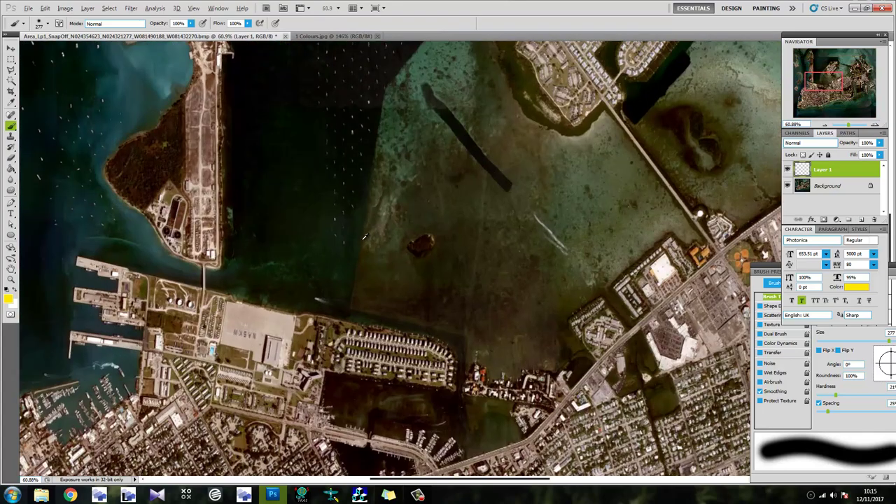
scroll(363, 238, up, 2)
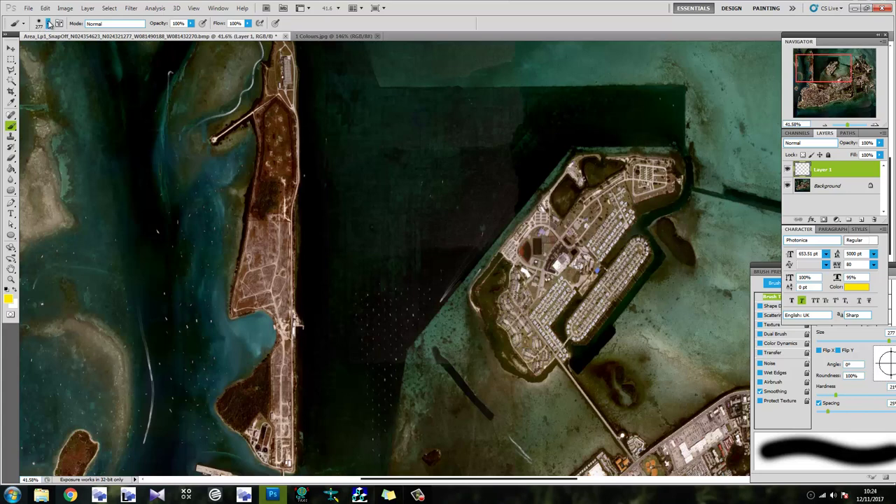
click(42, 26)
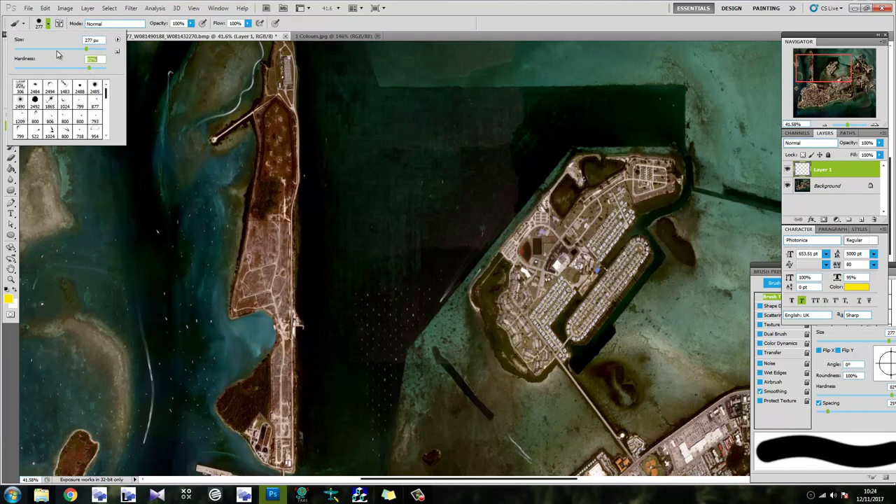
click(487, 12)
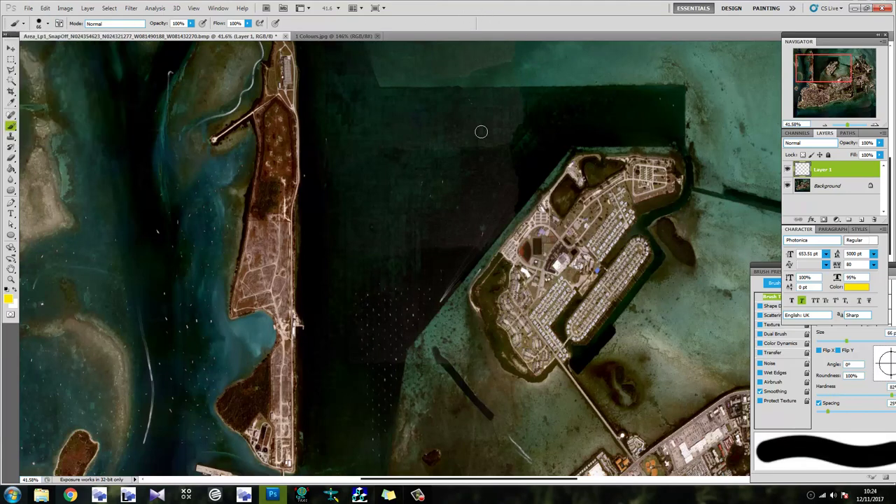
Paint the water yellow around the long narrow island's northern tip and along its upper western shore, following the jetty.
scroll(448, 130, up, 5)
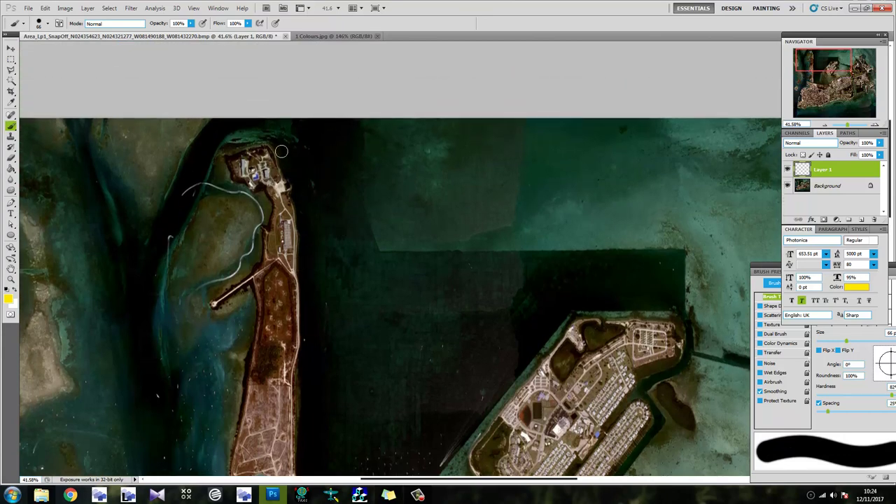
mouse_move(277, 142)
mouse_down()
mouse_move(238, 140)
mouse_move(219, 159)
mouse_up()
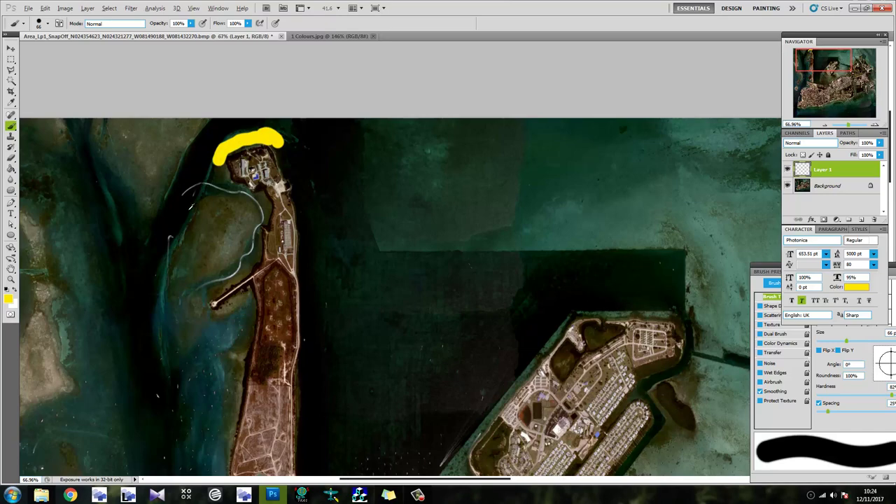
scroll(198, 198, up, 5)
scroll(188, 202, down, 3)
scroll(189, 203, down, 4)
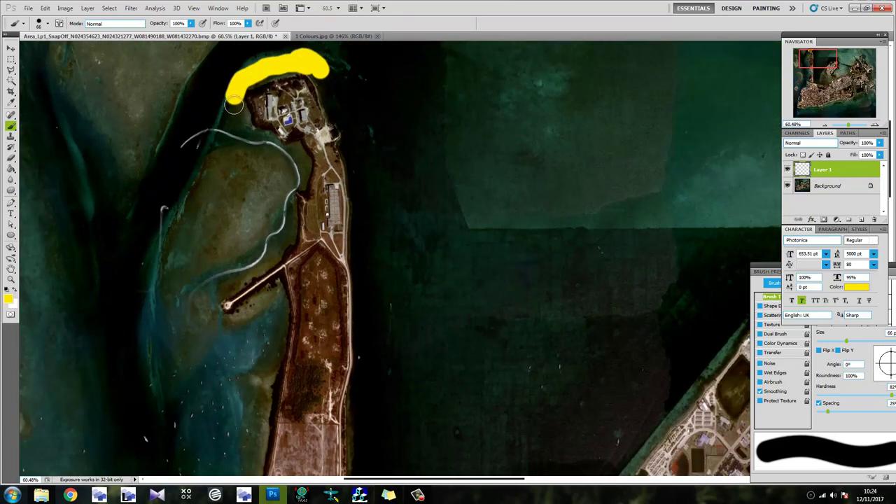
mouse_move(234, 105)
mouse_down()
mouse_move(244, 131)
mouse_move(299, 168)
mouse_move(274, 251)
mouse_move(210, 302)
mouse_move(207, 316)
mouse_move(221, 327)
mouse_move(275, 292)
mouse_move(277, 342)
mouse_move(253, 451)
mouse_up()
Continue the yellow stroke down the narrow island's lower western shore, around the small bay and the wooded headland to the bridge.
scroll(263, 185, down, 2)
scroll(260, 168, down, 6)
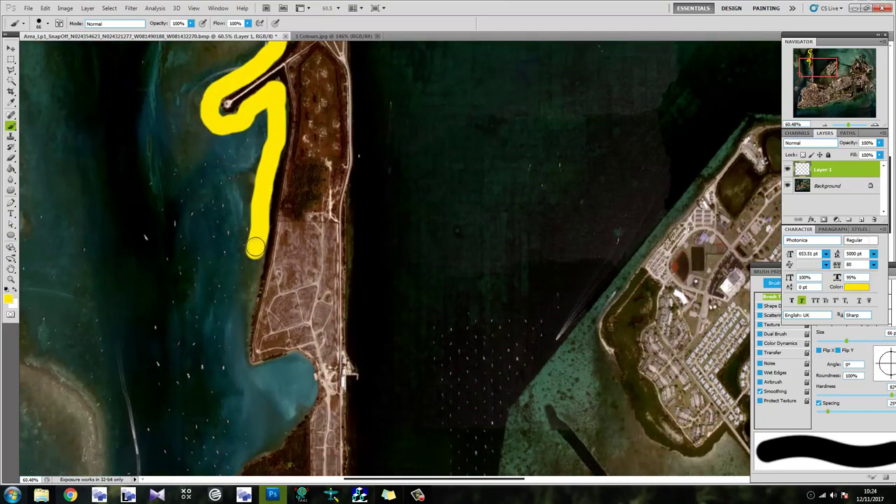
mouse_move(257, 245)
mouse_down()
mouse_move(240, 376)
mouse_move(265, 378)
mouse_move(293, 362)
mouse_move(304, 386)
mouse_move(279, 428)
mouse_move(231, 457)
mouse_up()
scroll(231, 457, down, 5)
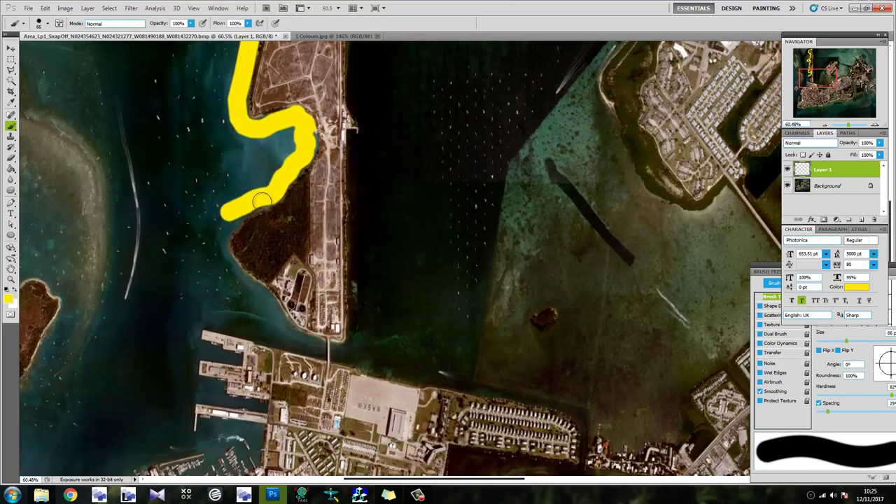
drag(261, 201, 222, 227)
drag(405, 10, 366, 1)
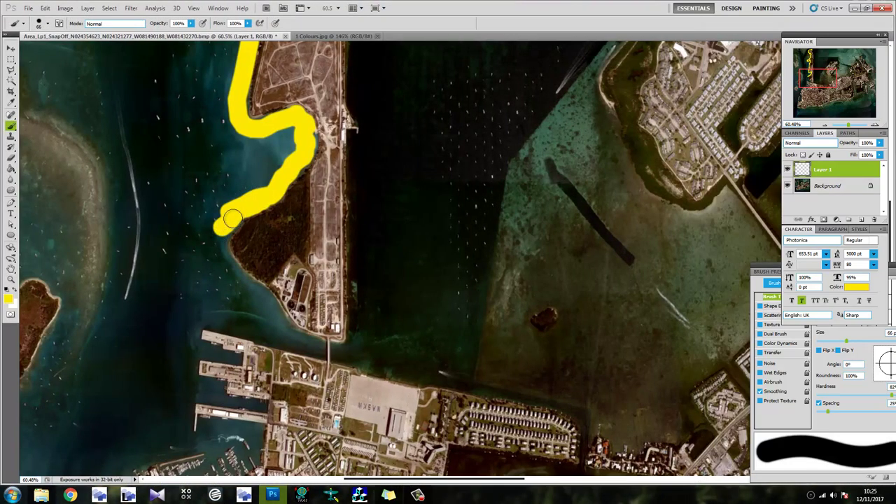
mouse_move(233, 212)
mouse_down()
mouse_move(217, 245)
mouse_move(281, 327)
mouse_move(265, 299)
mouse_move(211, 258)
mouse_move(284, 336)
mouse_move(306, 342)
mouse_move(273, 328)
mouse_move(315, 346)
mouse_move(258, 334)
mouse_up()
Paint straight yellow segments around the harbour piers, continue along the town's waterfront, and cover the rest of the surrounding sea.
shift+click(205, 319)
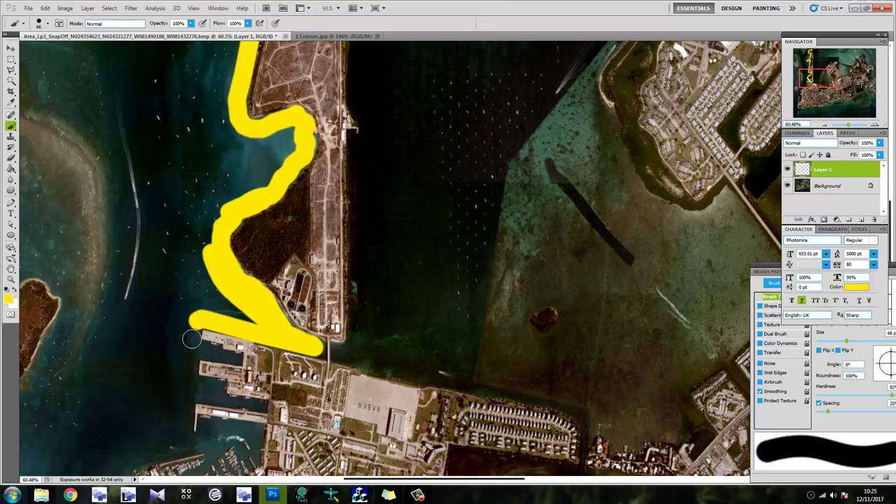
shift+click(192, 339)
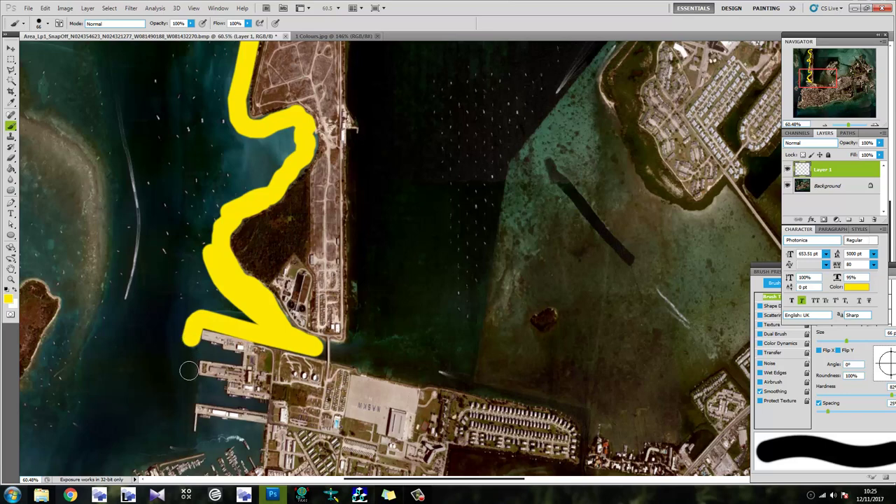
shift+click(187, 372)
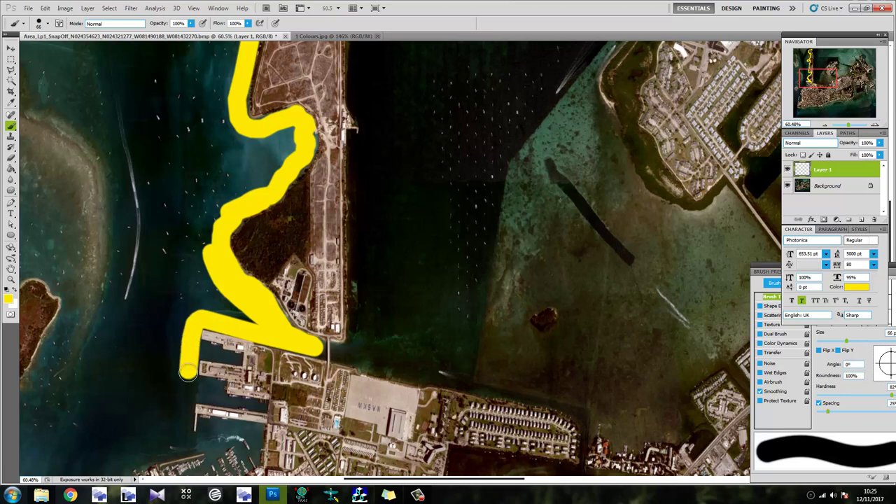
shift+click(184, 428)
scroll(184, 428, down, 3)
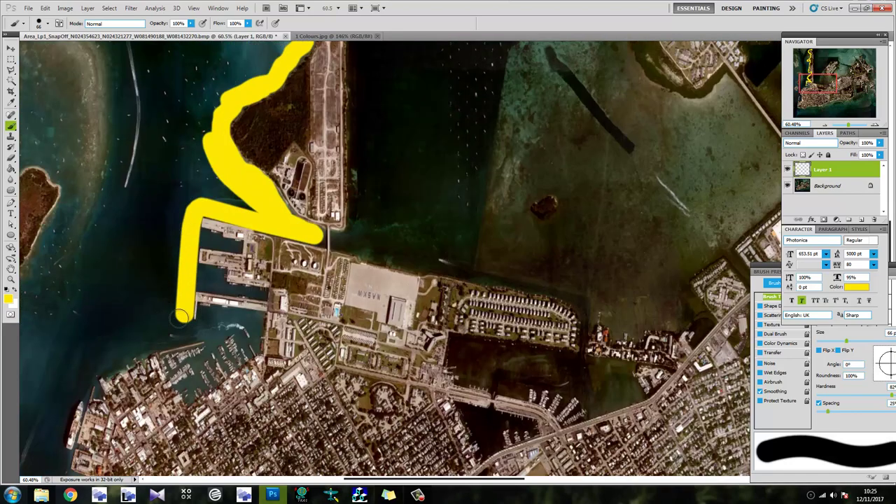
mouse_move(181, 316)
mouse_down()
mouse_move(170, 328)
mouse_move(174, 340)
mouse_move(85, 363)
mouse_up()
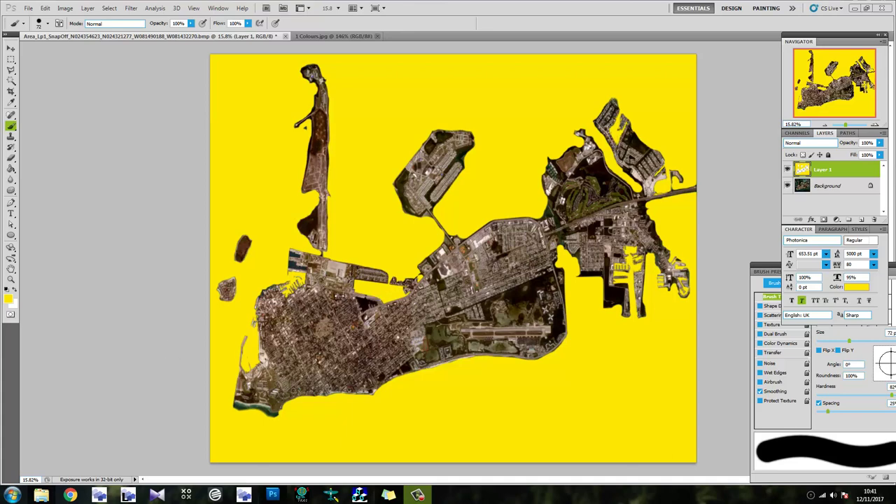
Hide and show Layer 1 to compare the yellow water mask with the original imagery.
click(787, 169)
click(788, 169)
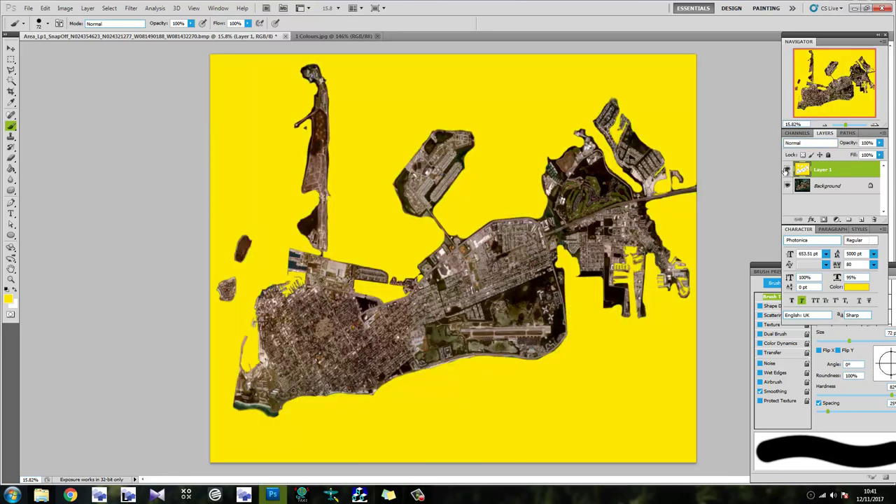
drag(845, 125, 848, 125)
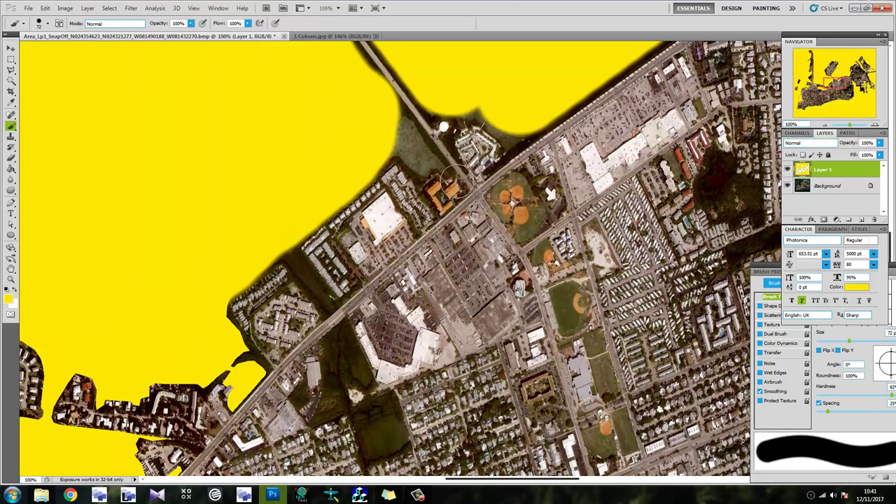
Reduce the brush to 42 px and paint the uncovered water on both sides of the causeway where it meets the main island.
click(48, 23)
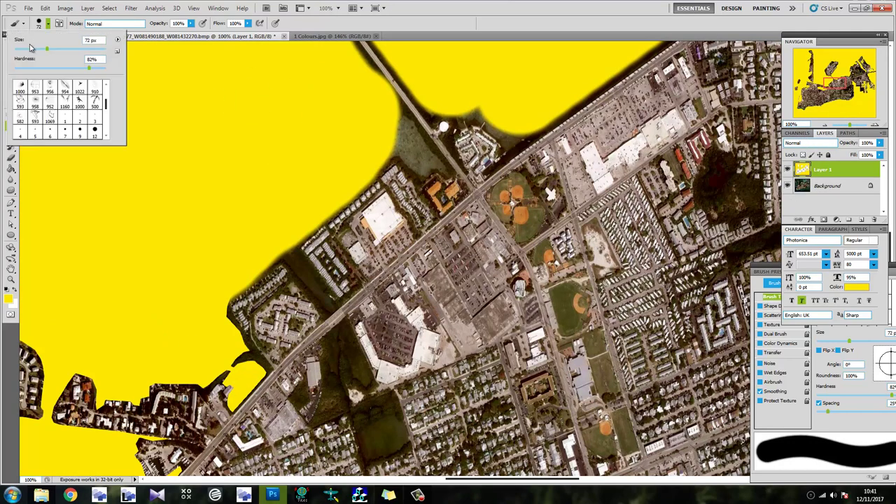
scroll(324, 124, down, 3)
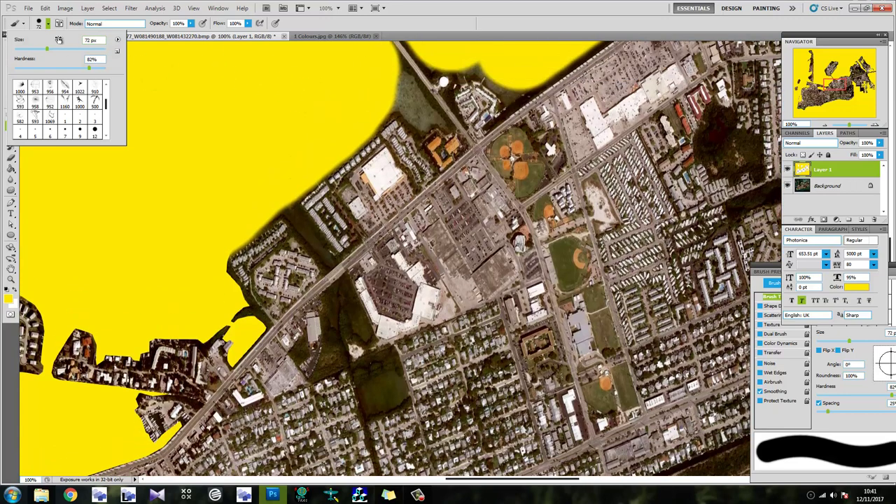
key(bracketleft)
key(bracketleft)
key(bracketleft)
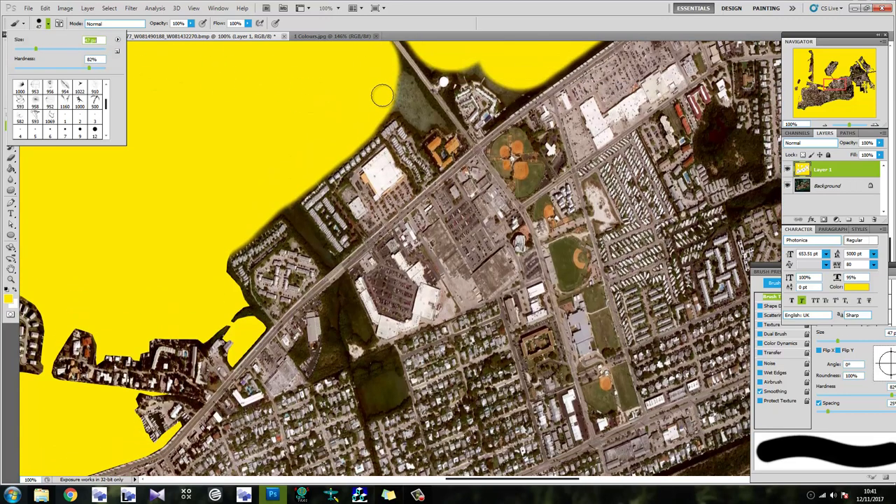
click(480, 4)
scroll(388, 123, up, 4)
mouse_move(387, 122)
mouse_down()
mouse_move(426, 168)
mouse_move(388, 146)
mouse_up()
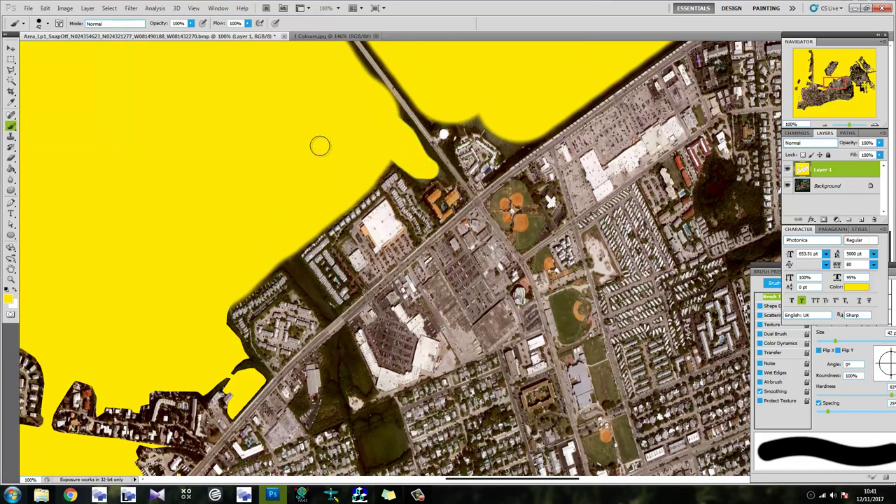
drag(465, 110, 511, 137)
Select the dark water of the enclosed marina basin with the Magic Wand and paint the selection yellow with the Brush.
scroll(318, 133, down, 3)
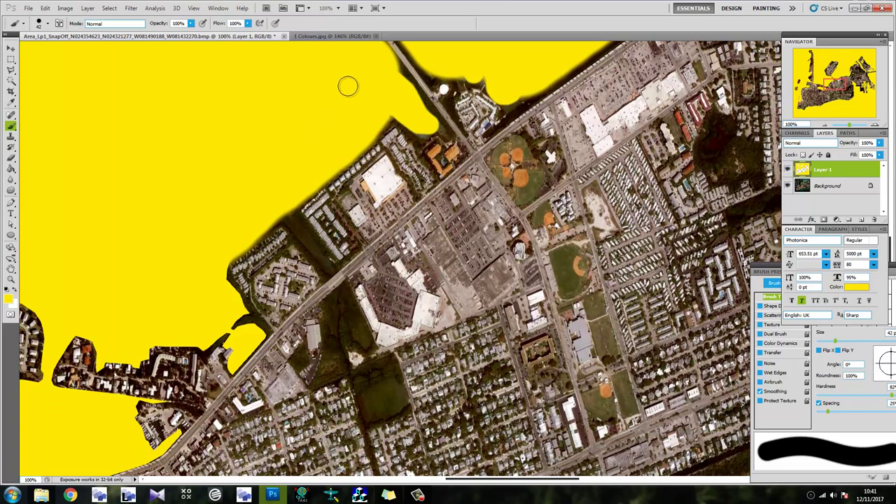
scroll(350, 84, down, 2)
scroll(341, 146, up, 2)
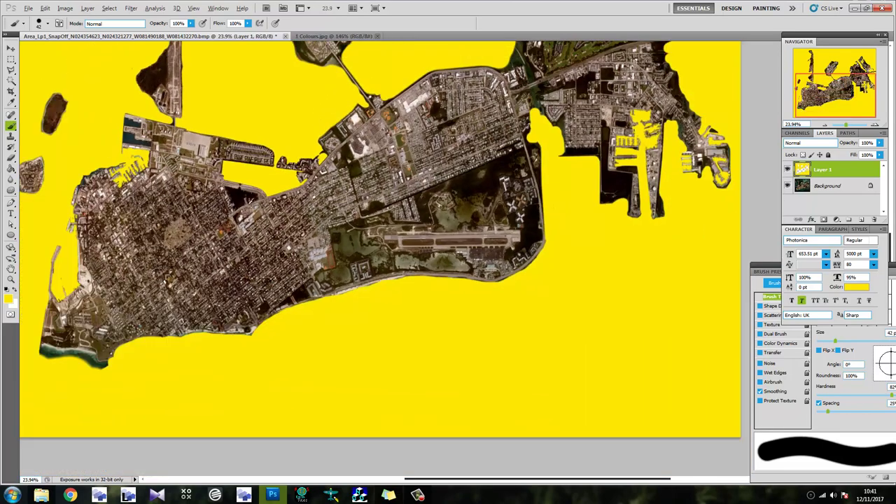
scroll(332, 184, up, 5)
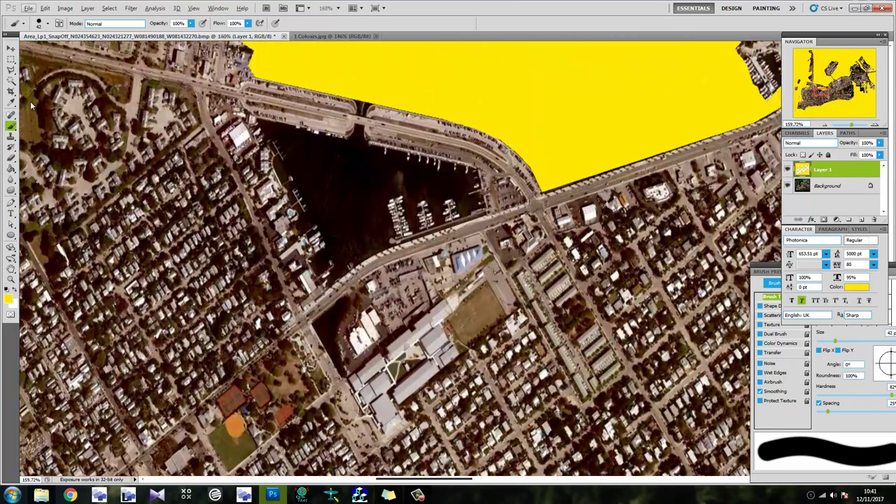
click(11, 80)
click(323, 169)
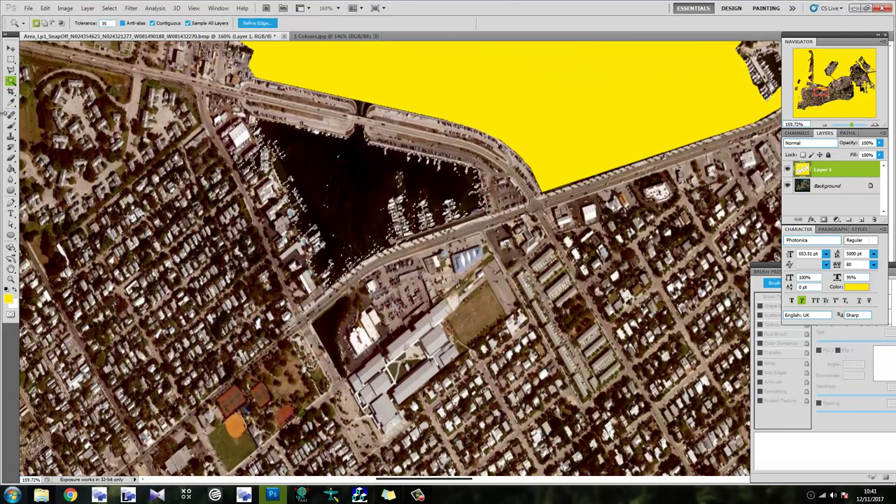
click(10, 124)
mouse_move(462, 168)
mouse_down()
mouse_move(330, 159)
mouse_move(302, 217)
mouse_move(320, 260)
mouse_move(395, 224)
mouse_move(373, 185)
mouse_move(375, 164)
mouse_move(405, 179)
mouse_move(354, 176)
mouse_move(302, 155)
mouse_up()
scroll(303, 155, down, 6)
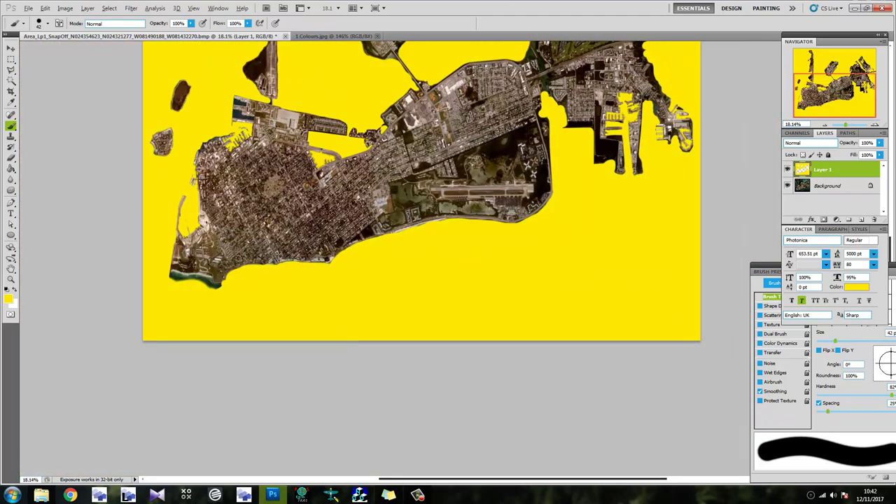
Compare the completed yellow mask with the satellite imagery across the whole area by toggling Layer 1's visibility.
scroll(420, 210, up, 2)
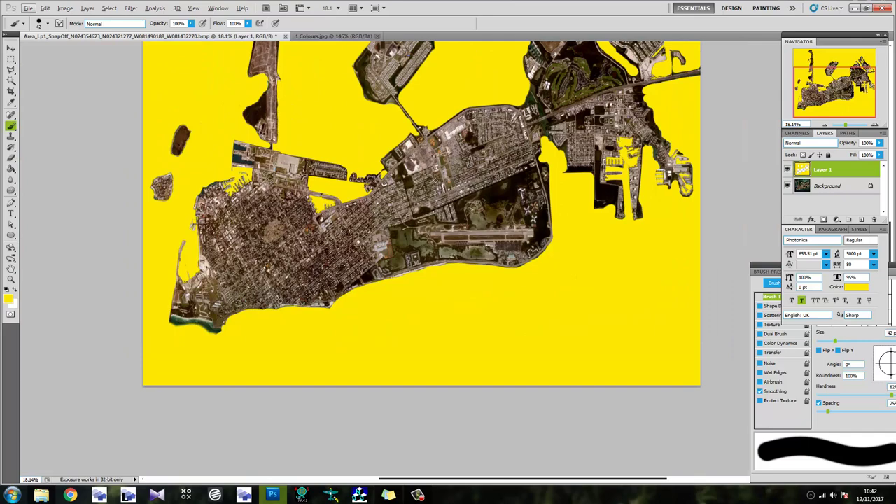
scroll(522, 245, down, 1)
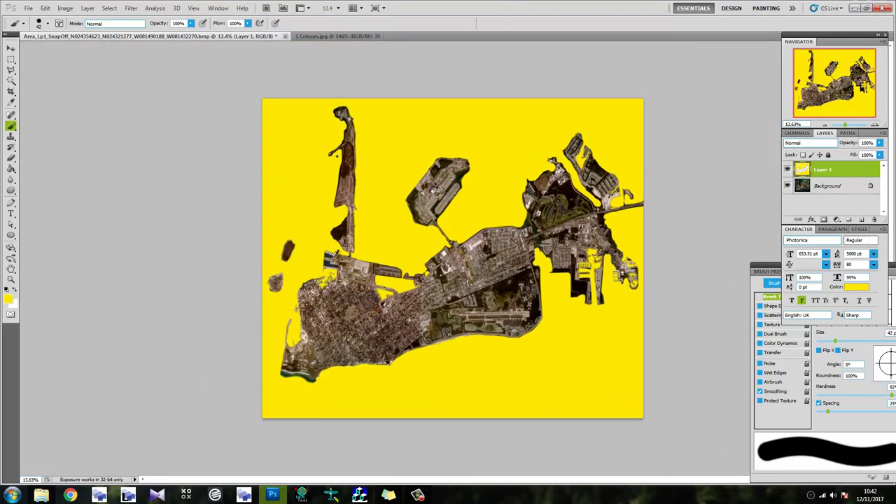
scroll(334, 248, up, 5)
scroll(249, 242, down, 4)
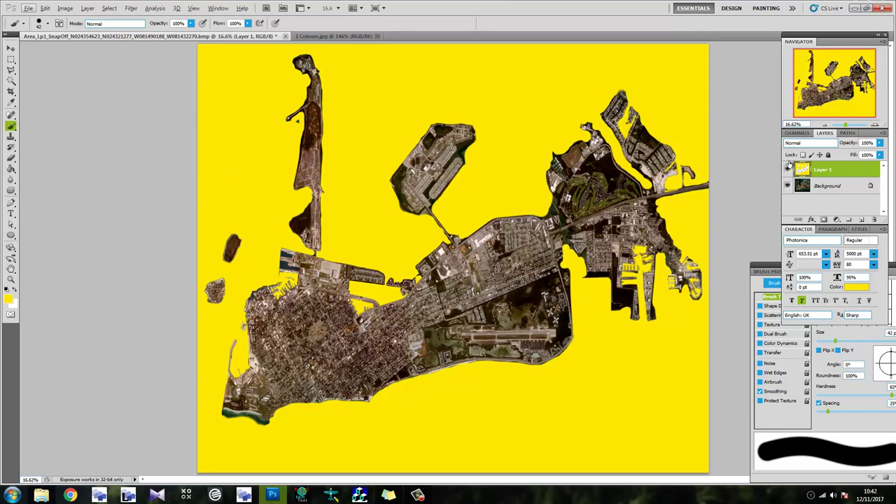
click(788, 170)
click(788, 171)
click(788, 170)
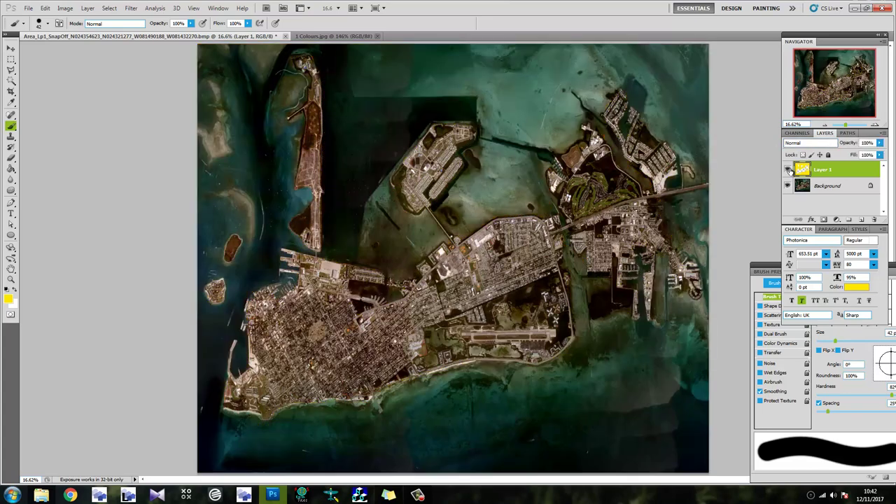
click(788, 170)
click(788, 170)
click(788, 170)
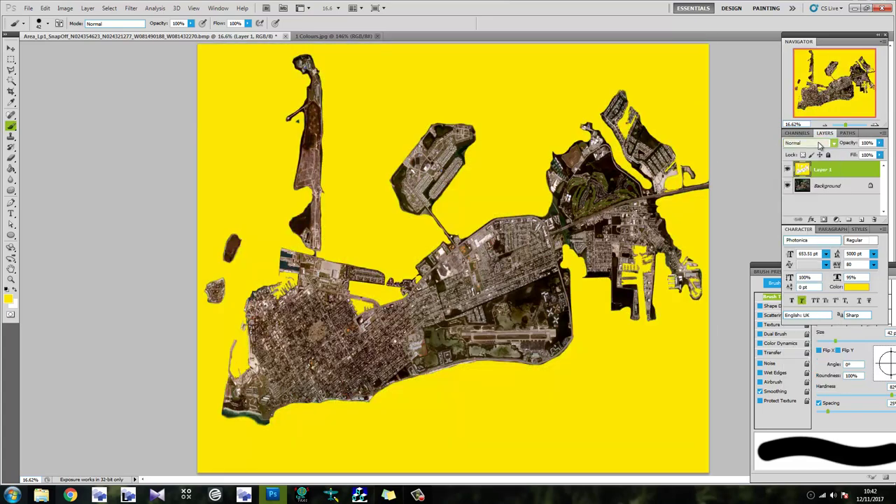
Preview Layer 1 in the Darken, Linear Burn, Screen and Color Dodge blend modes against the imagery, and restore Normal.
click(804, 143)
scroll(821, 144, down, 2)
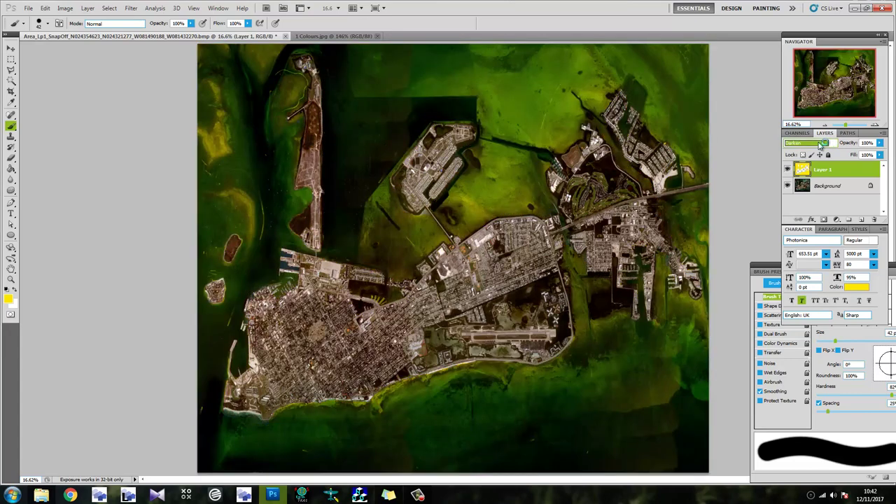
scroll(820, 144, up, 1)
scroll(820, 144, down, 2)
scroll(820, 144, down, 1)
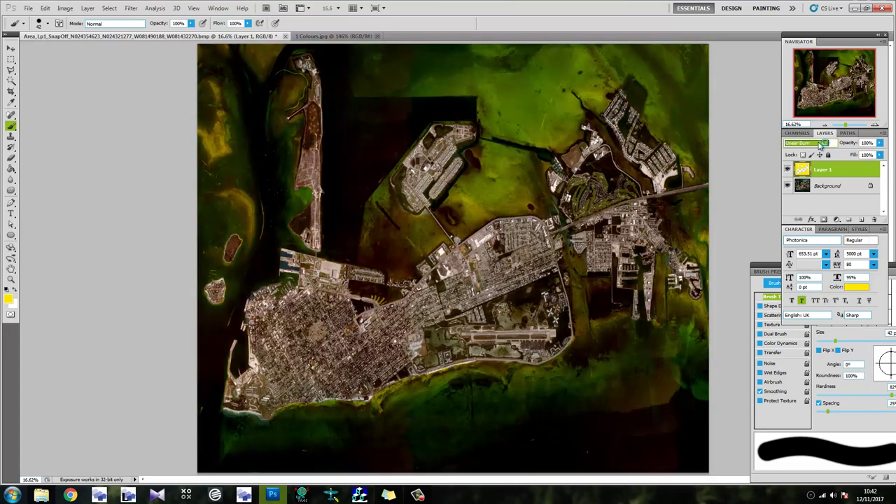
scroll(821, 145, down, 1)
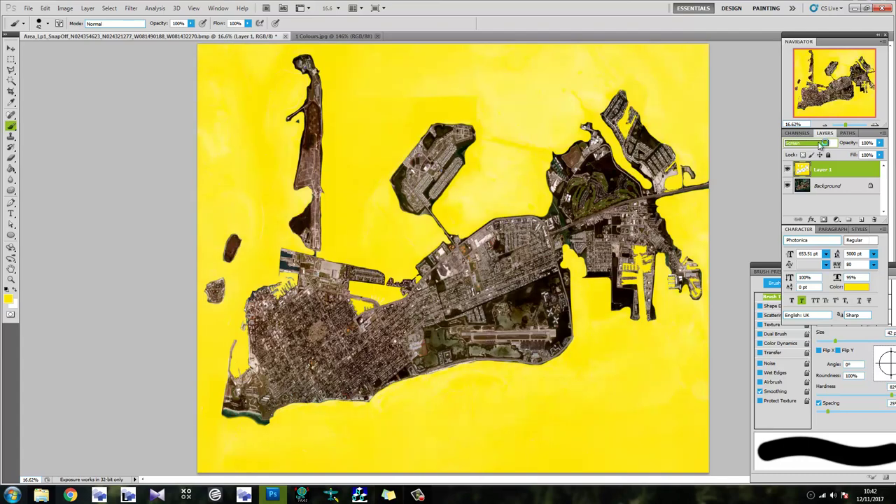
scroll(820, 144, down, 1)
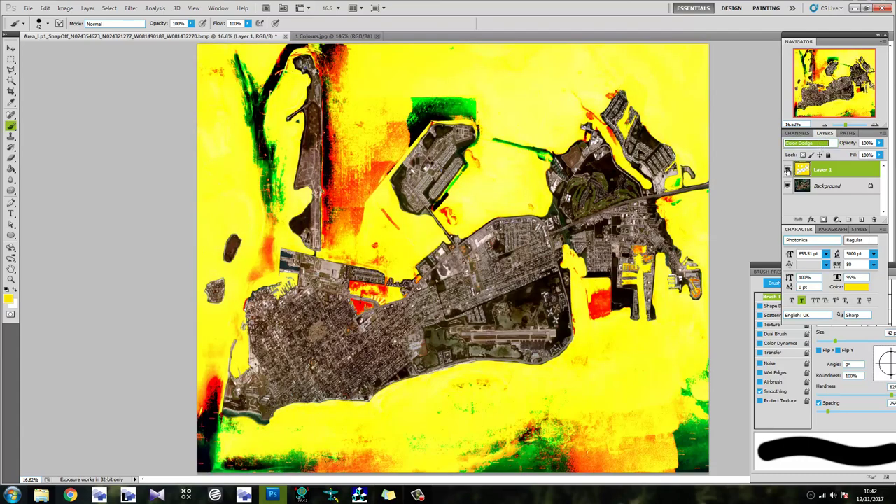
click(788, 170)
click(787, 170)
click(787, 170)
click(787, 170)
click(812, 142)
click(798, 146)
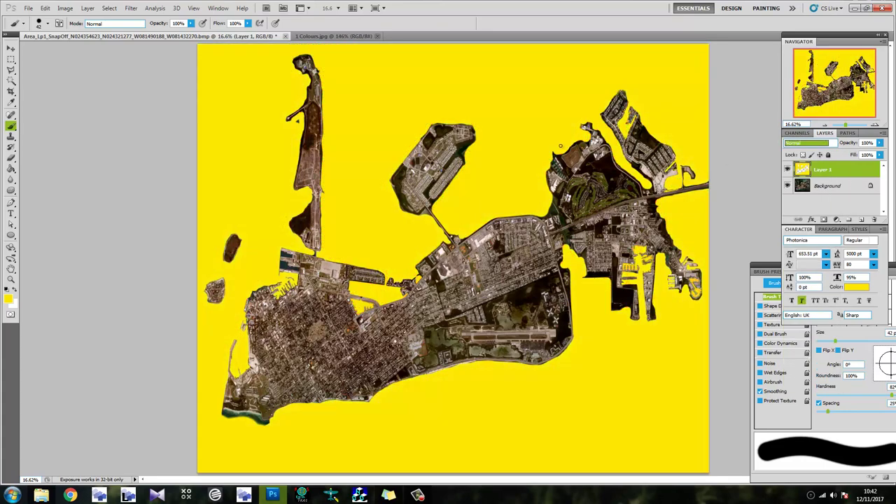
Sample the cyan transitions colour from 1 Colours.jpg as the foreground colour and return to the area bitmap.
click(320, 36)
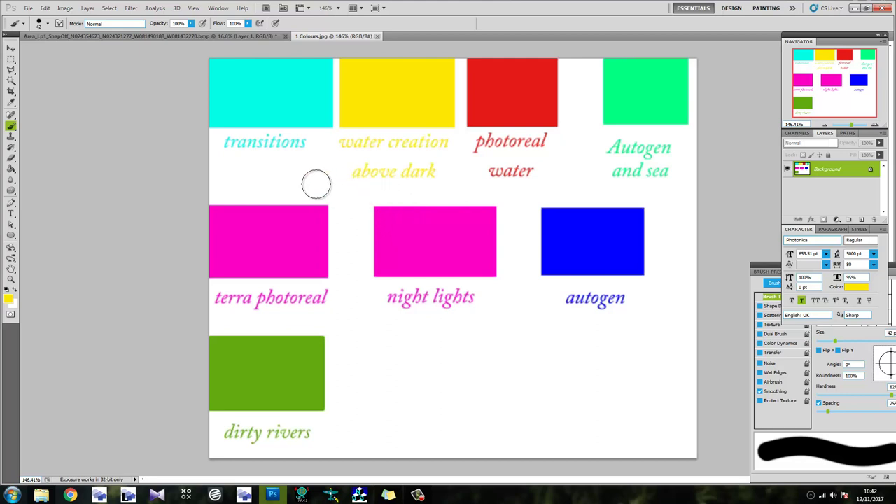
alt+click(253, 85)
click(245, 37)
scroll(203, 175, down, 1)
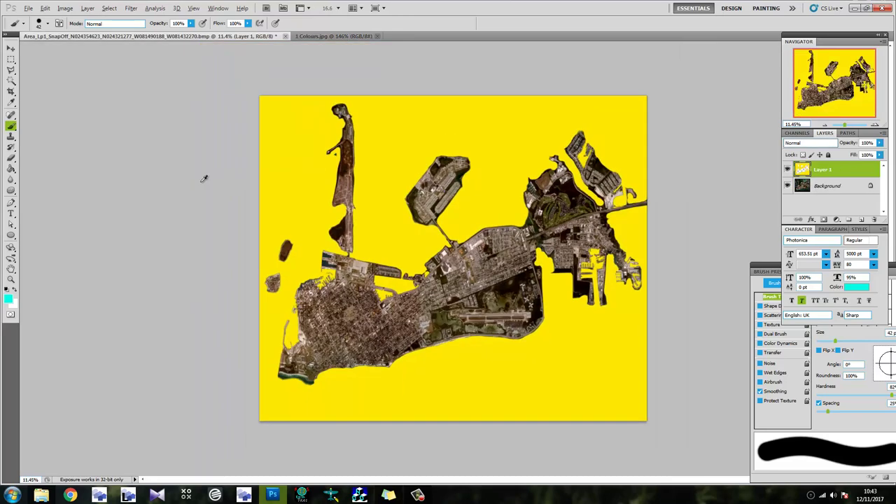
scroll(387, 209, up, 1)
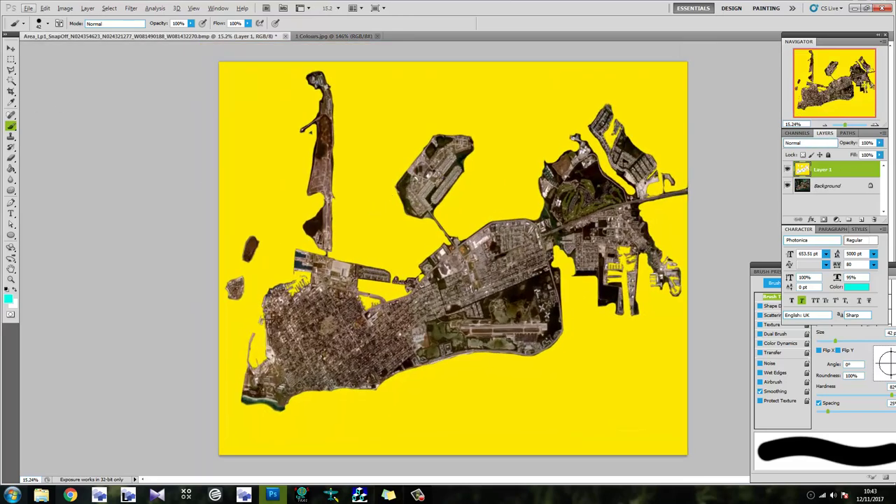
Enlarge the brush to 380 px, try a cyan stroke on the sea at the north-east edge, and undo it.
click(48, 24)
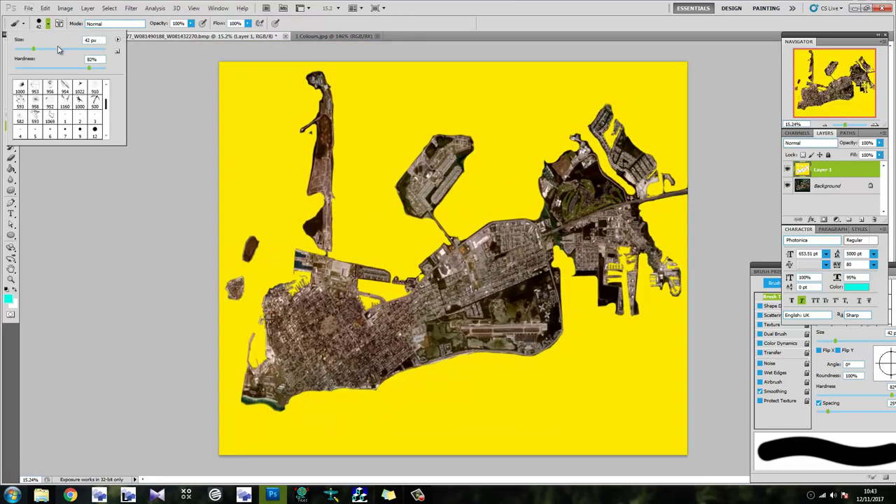
drag(51, 53, 53, 52)
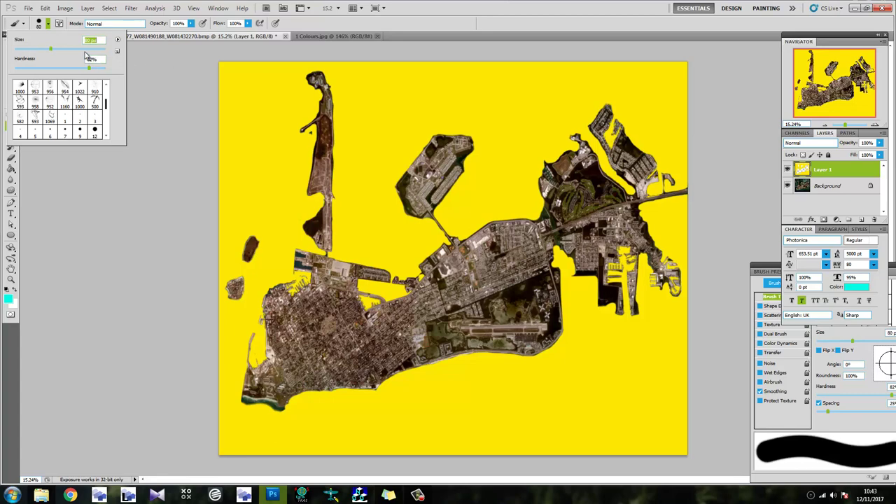
click(216, 110)
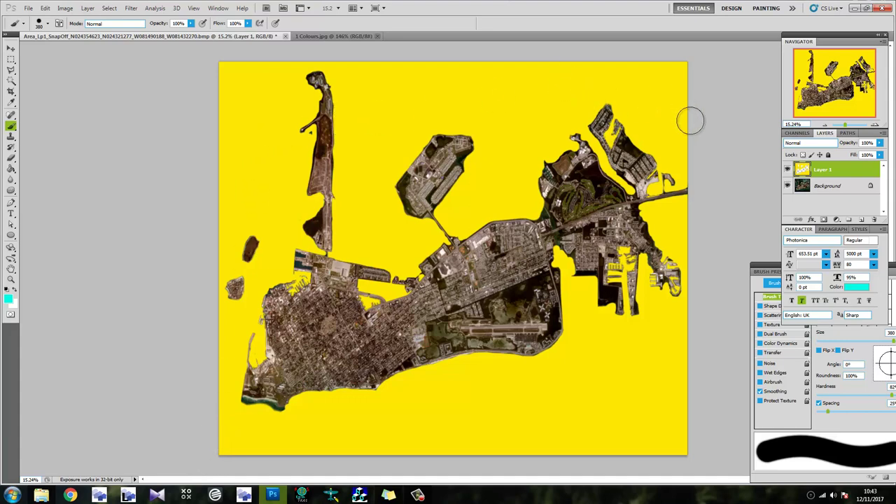
mouse_move(698, 130)
mouse_down()
mouse_move(636, 65)
mouse_move(700, 87)
mouse_up()
key(ctrl+z)
Set the brush to 715 px with 0% hardness and try a soft cyan stroke around the north-east corner, undoing it.
click(47, 23)
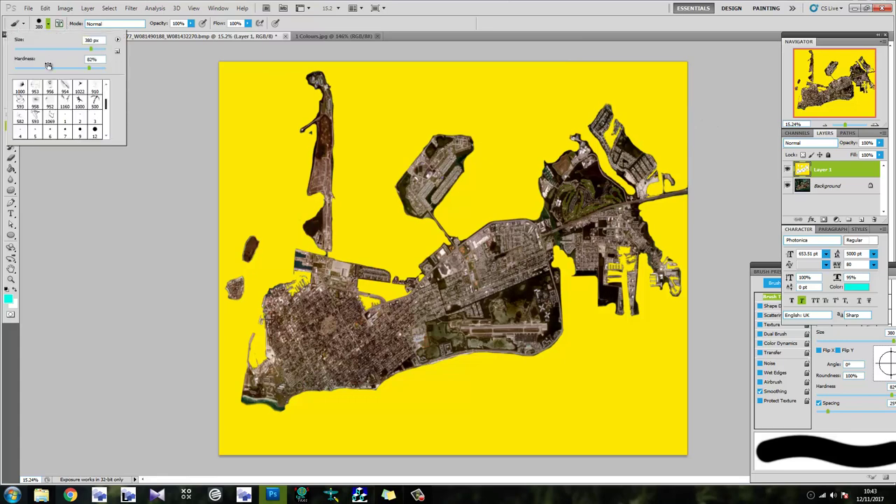
click(91, 60)
text(0)
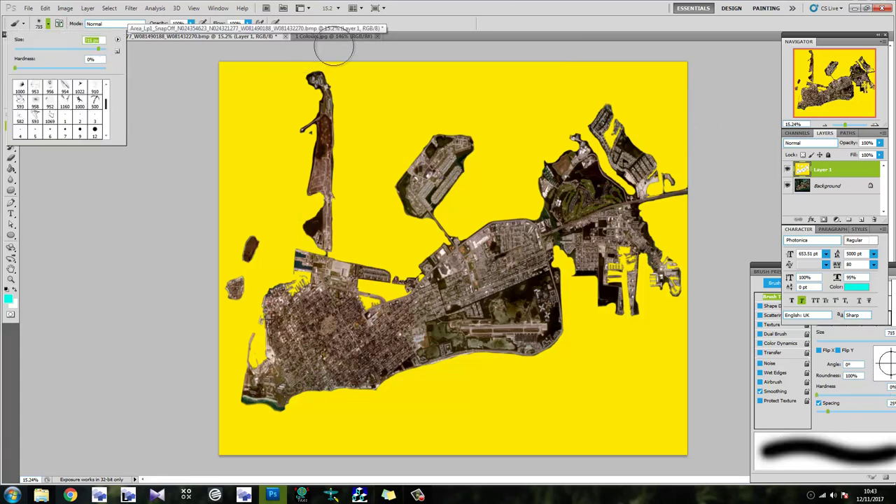
click(555, 54)
mouse_move(698, 125)
mouse_down()
mouse_move(645, 70)
mouse_move(700, 76)
mouse_move(591, 60)
mouse_up()
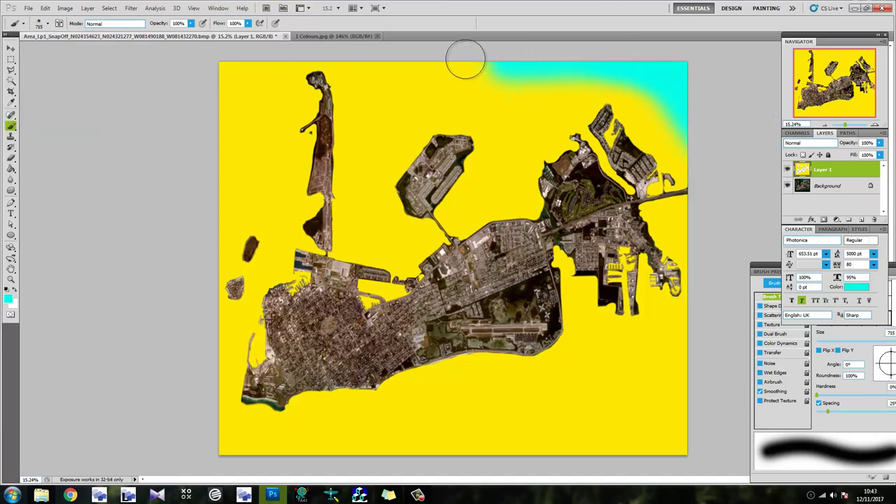
key(ctrl+z)
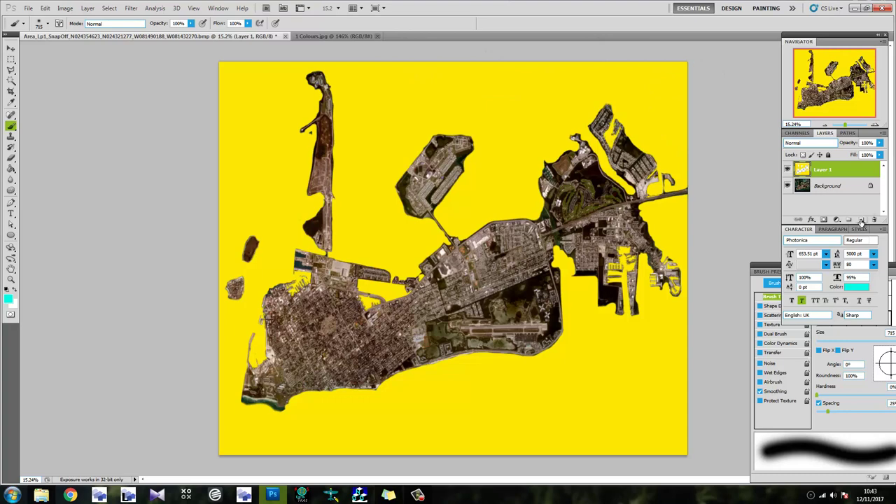
Add a new layer above Layer 1 and paint soft cyan transitions along the outer sea borders of the image.
click(860, 221)
mouse_move(706, 140)
mouse_down()
mouse_move(670, 86)
mouse_move(550, 56)
mouse_move(716, 82)
mouse_move(332, 35)
mouse_up()
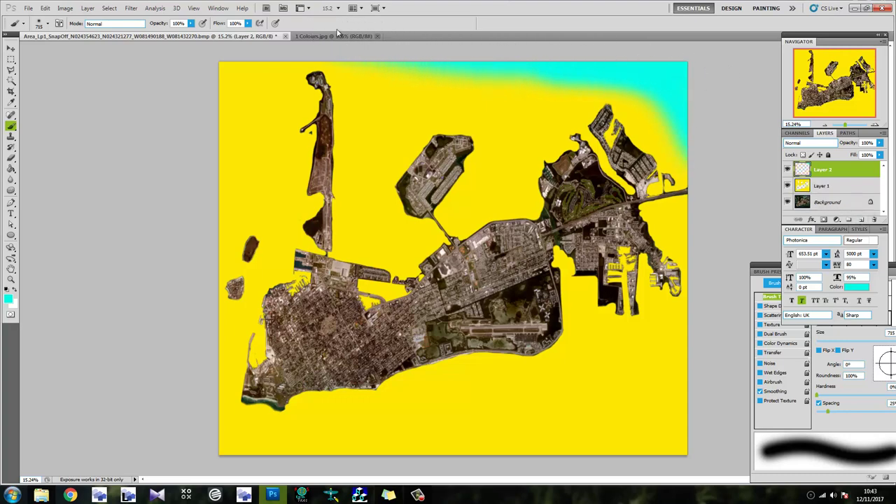
mouse_move(208, 226)
mouse_down()
mouse_move(258, 50)
mouse_move(219, 68)
mouse_move(240, 49)
mouse_move(220, 78)
mouse_up()
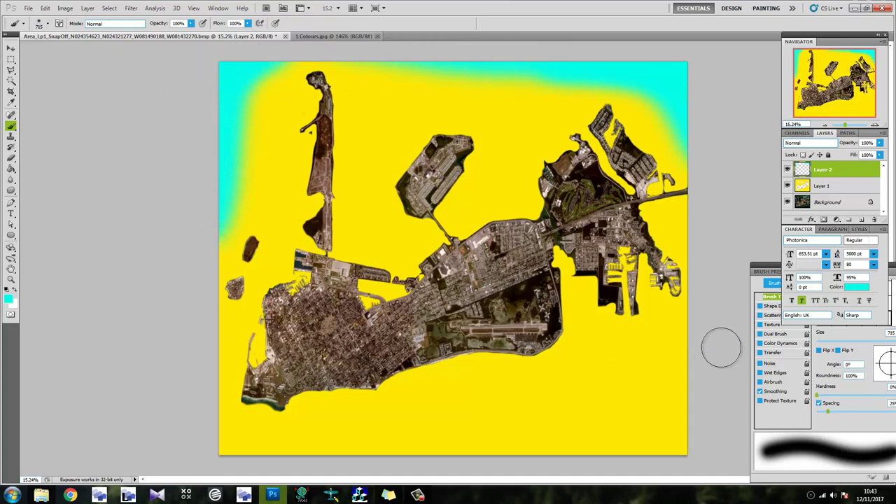
mouse_move(713, 335)
mouse_down()
mouse_move(693, 336)
mouse_move(584, 443)
mouse_move(595, 455)
mouse_move(690, 423)
mouse_move(315, 480)
mouse_up()
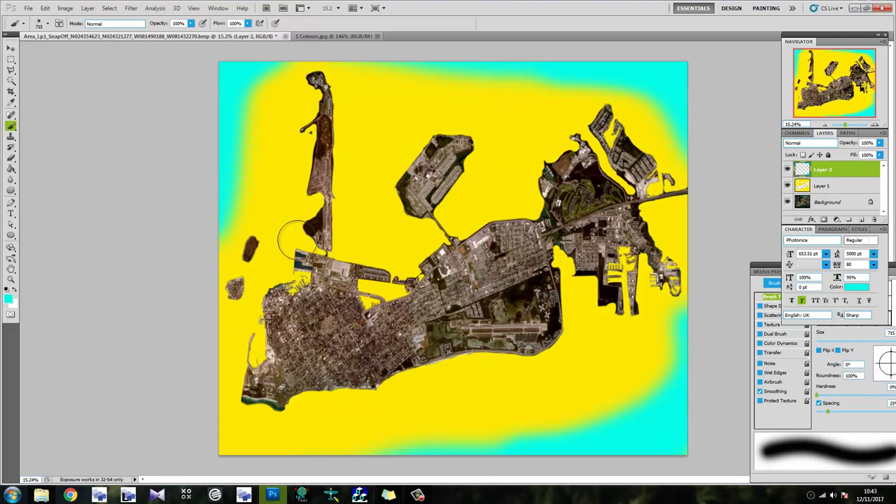
Try a broad cyan stroke over the western town and harbour on Layer 2, and undo it.
mouse_move(326, 405)
mouse_down()
mouse_move(319, 350)
mouse_move(287, 320)
mouse_move(272, 207)
mouse_move(249, 184)
mouse_up()
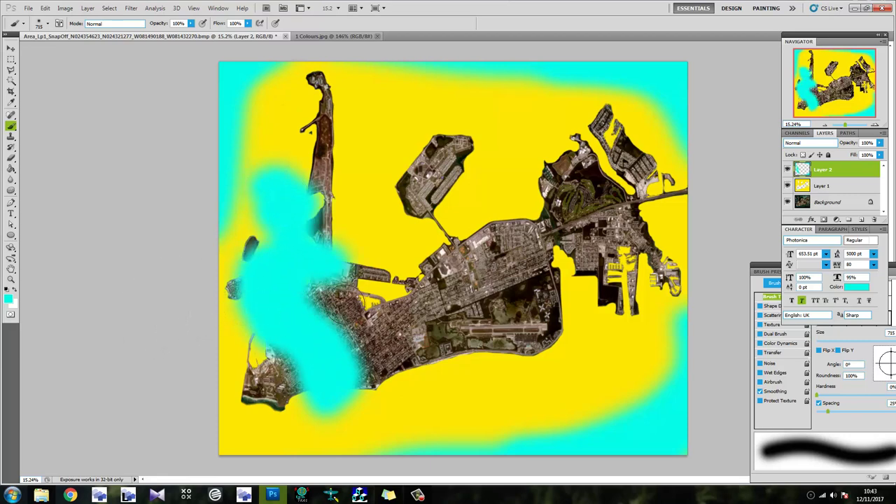
key(ctrl+z)
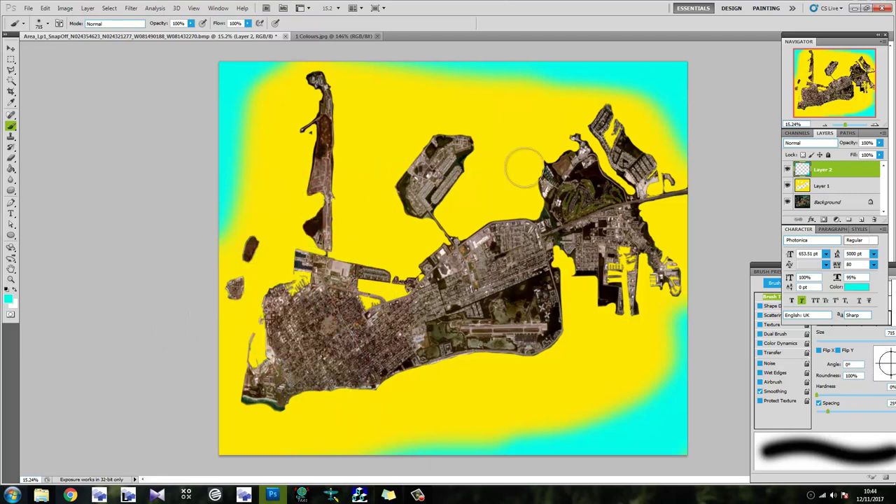
Reduce the brush to 199 px and paint soft cyan over the golf course area north of the highway.
scroll(672, 193, up, 5)
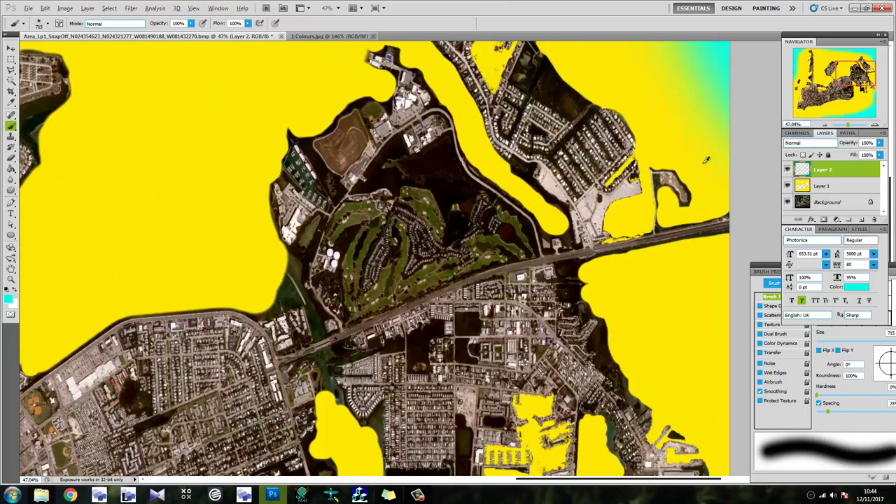
scroll(511, 298, down, 2)
scroll(511, 297, up, 1)
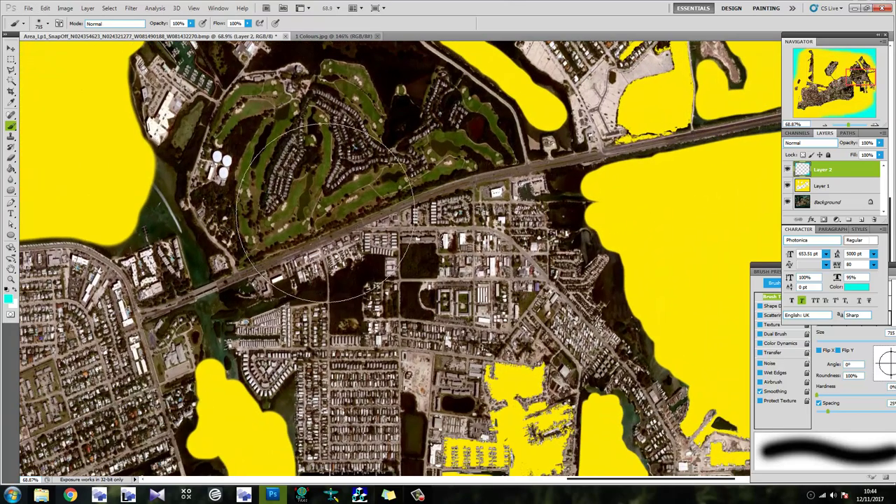
click(39, 24)
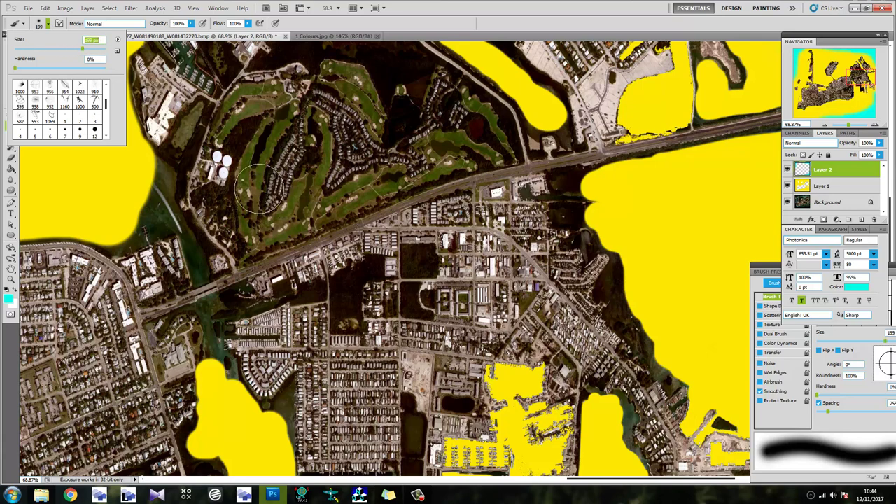
mouse_move(221, 209)
mouse_down()
mouse_move(222, 122)
mouse_move(315, 87)
mouse_move(354, 144)
mouse_move(394, 159)
mouse_move(364, 178)
mouse_move(280, 192)
mouse_move(275, 168)
mouse_move(314, 140)
mouse_move(240, 136)
mouse_move(326, 156)
mouse_move(344, 129)
mouse_up()
key(ctrl+0)
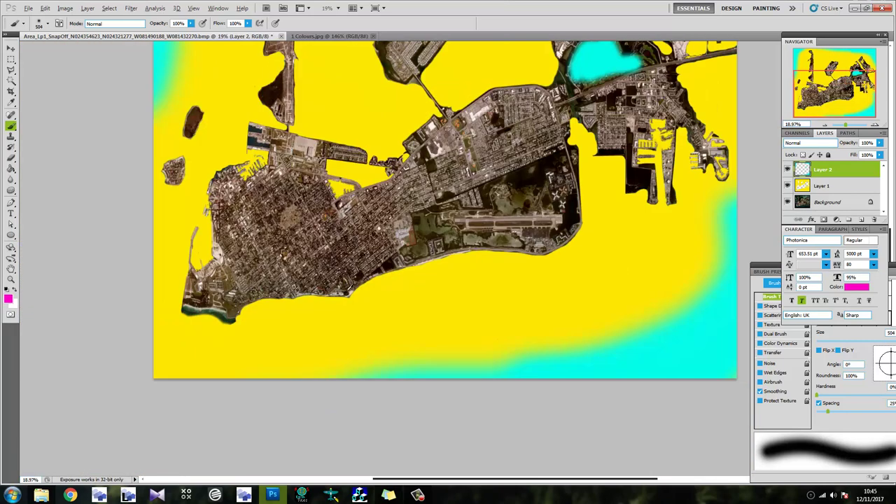
key(x)
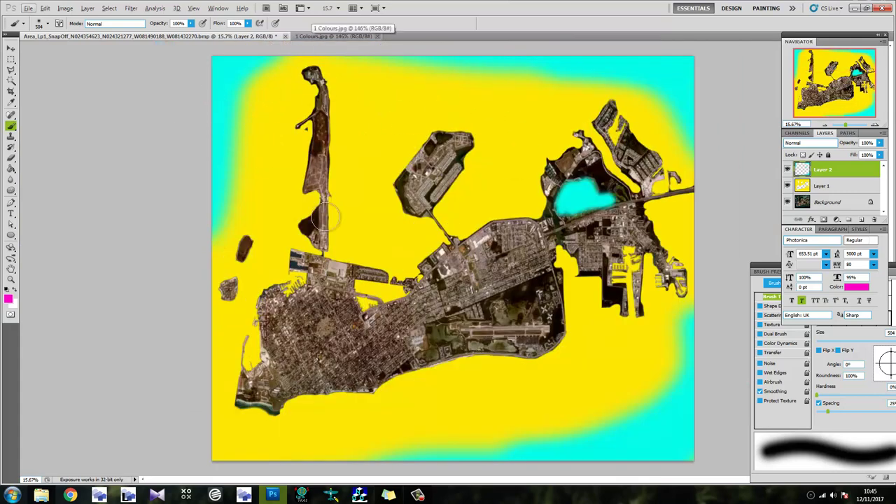
Open the AreaMask bitmap from the fset work marathon folder in Photoshop and close 1 Colours.jpg.
click(41, 495)
click(301, 236)
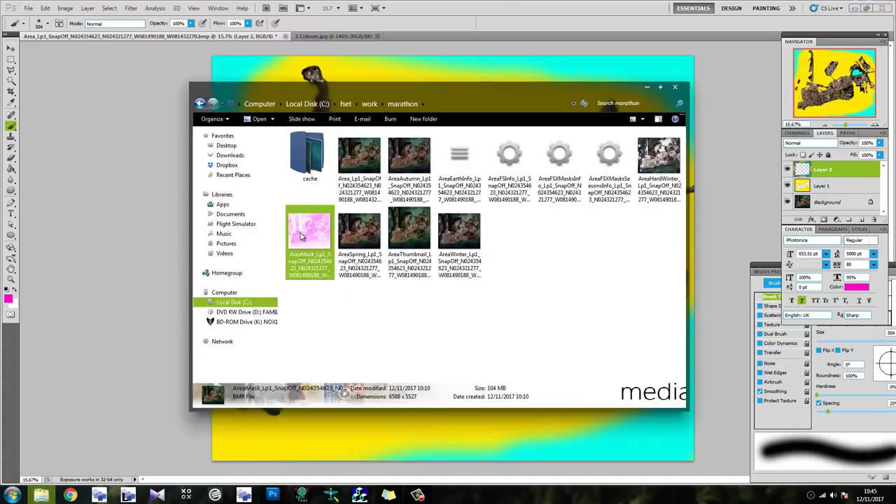
click(413, 36)
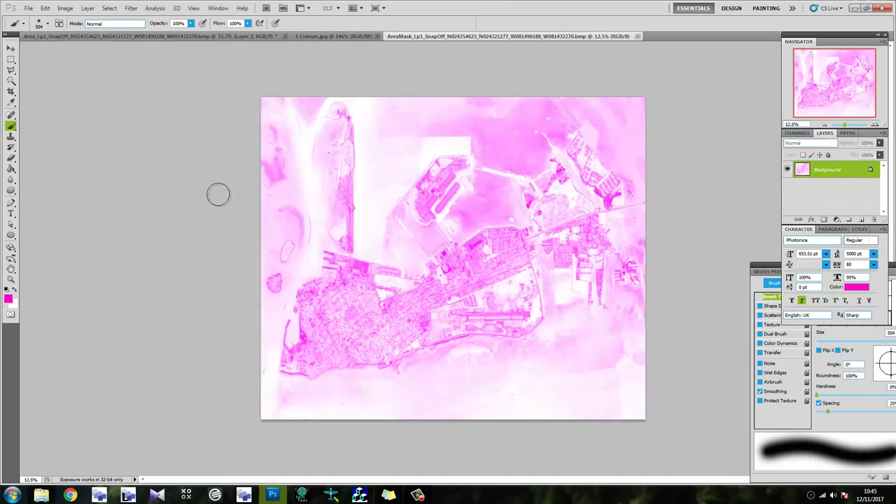
click(310, 36)
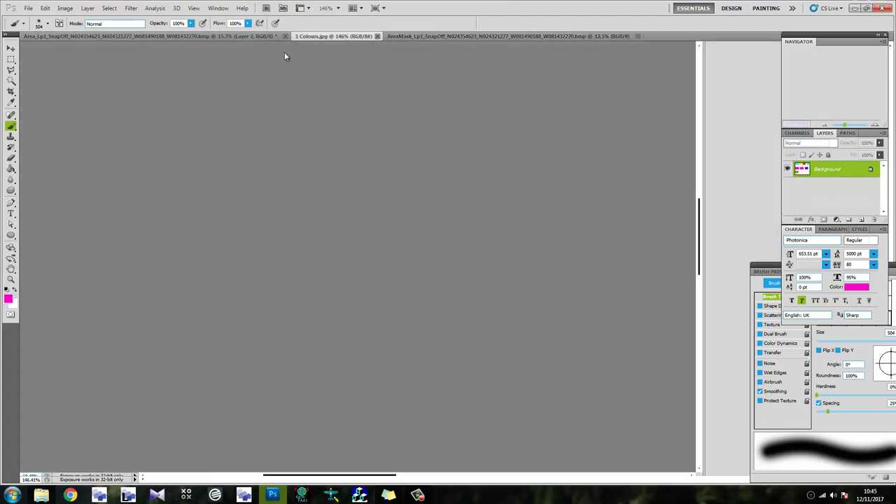
key(ctrl+w)
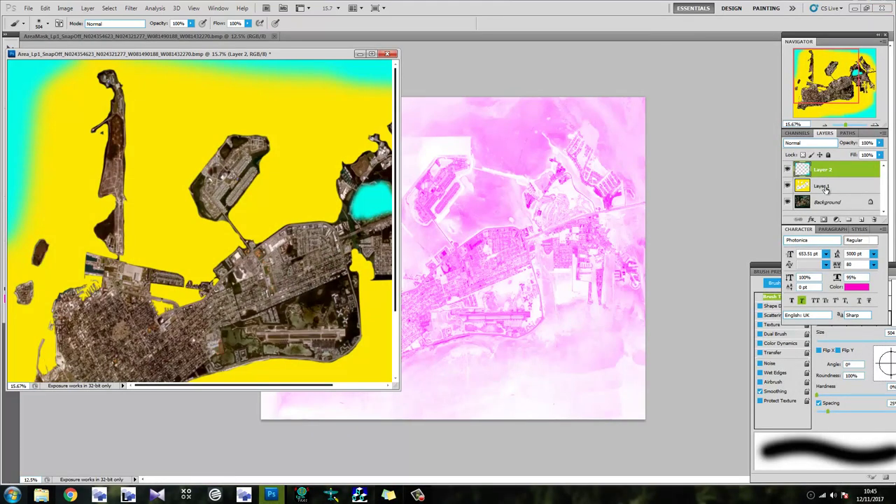
Merge Layer 1 and Layer 2 of the area bitmap and copy the merged layer into the AreaMask document.
shift+click(825, 186)
key(ctrl+e)
drag(843, 175, 622, 182)
Close the area bitmap without saving and move the pasted mask layer to cover the whole AreaMask canvas.
click(396, 56)
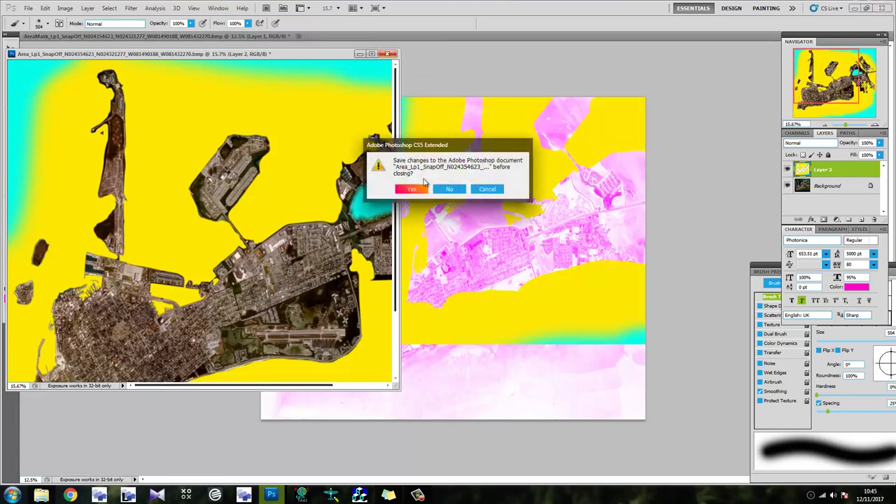
click(447, 190)
click(11, 49)
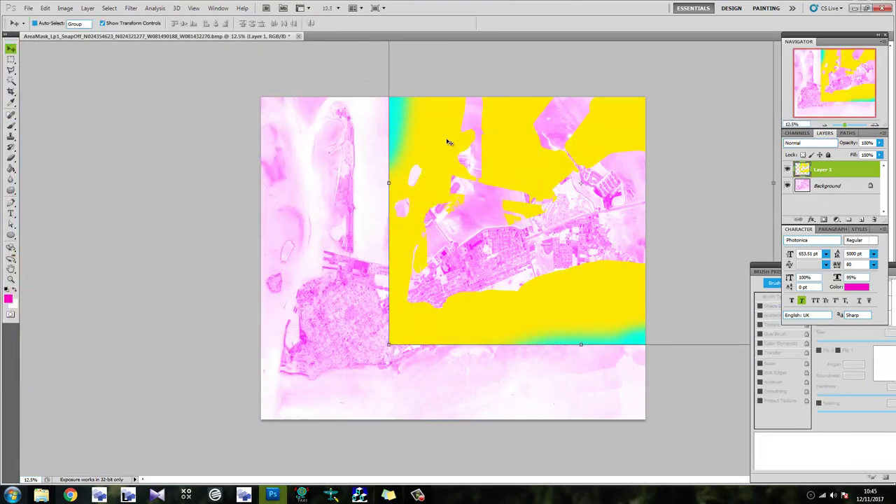
drag(448, 144, 336, 197)
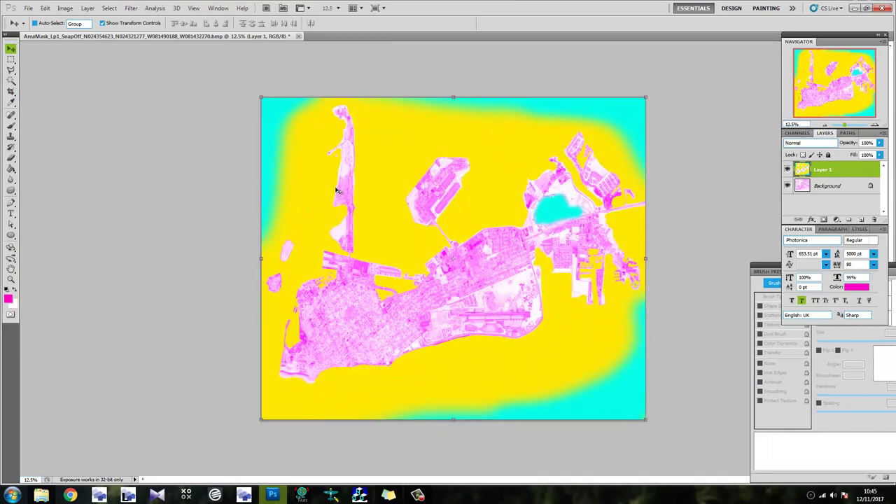
Merge Layer 1 into the AreaMask background, then save and close the bitmap.
shift+click(807, 188)
key(ctrl+e)
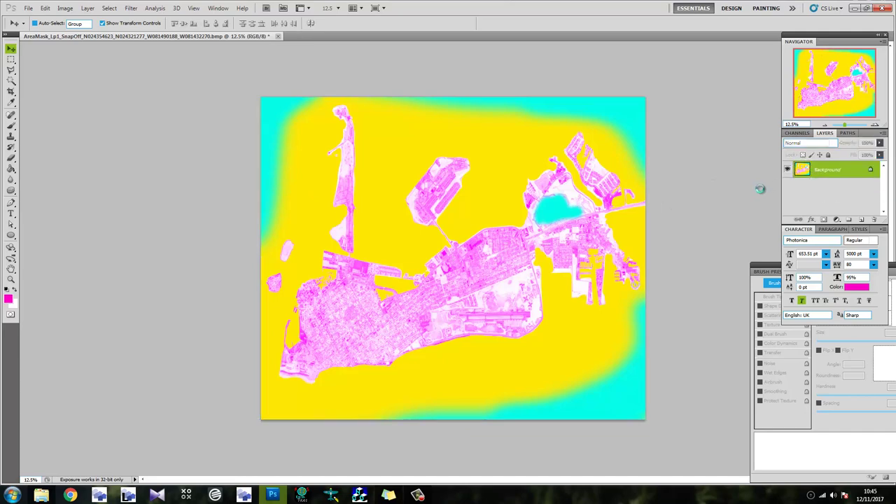
click(274, 37)
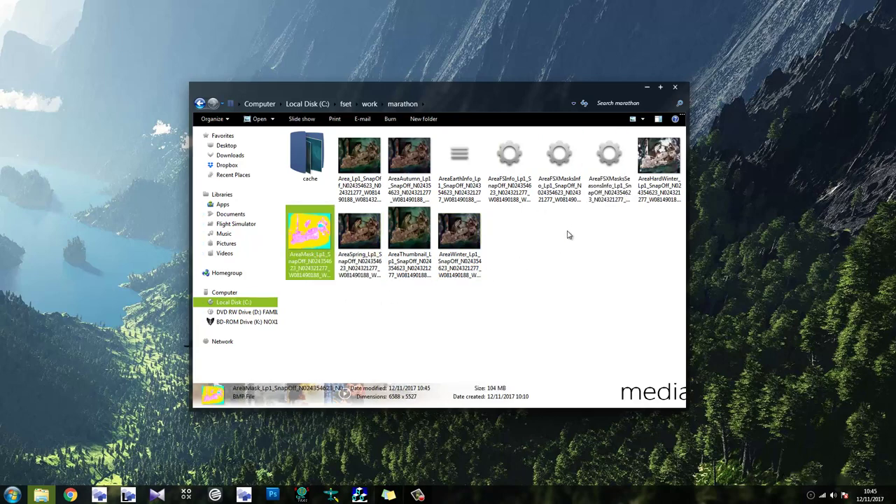
Examine the FSX masks info files, the seasonal bitmaps, the AreaMask bitmap and the base area bitmap in the marathon work folder.
click(560, 164)
click(609, 165)
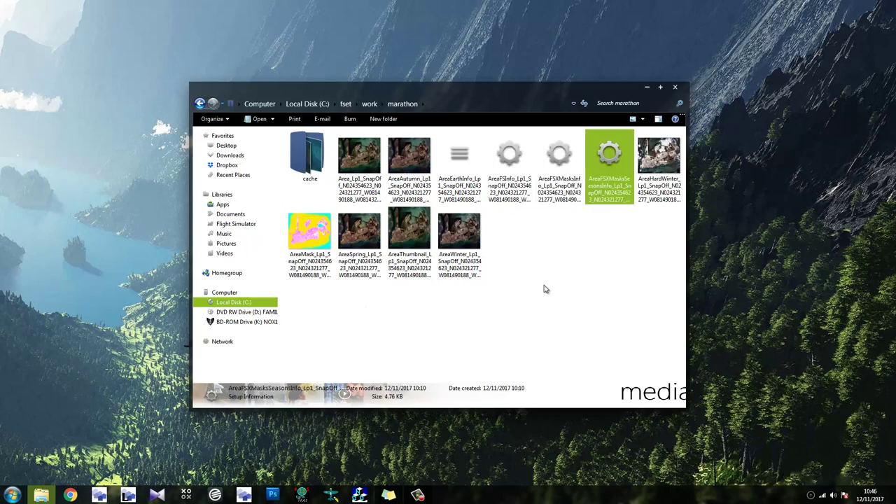
click(556, 192)
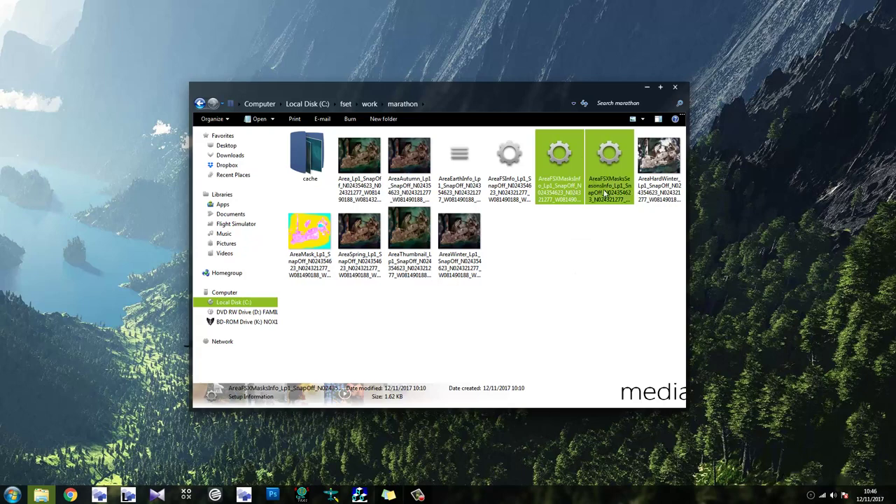
click(604, 194)
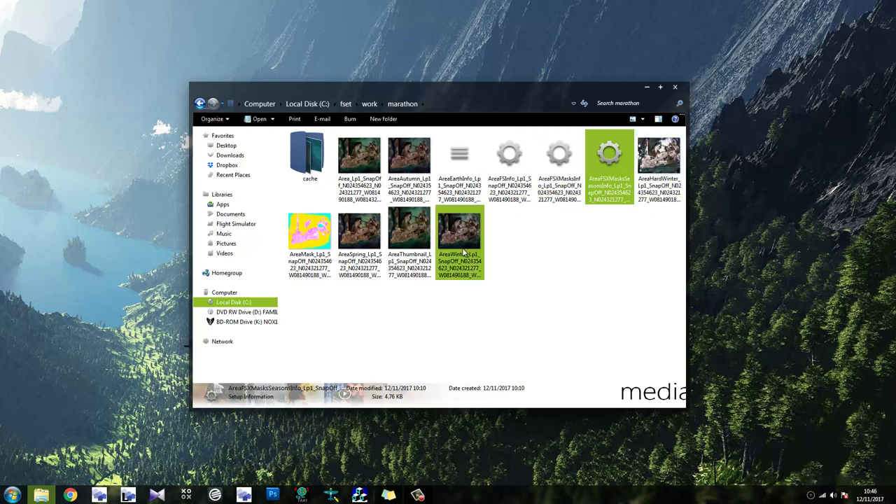
click(653, 175)
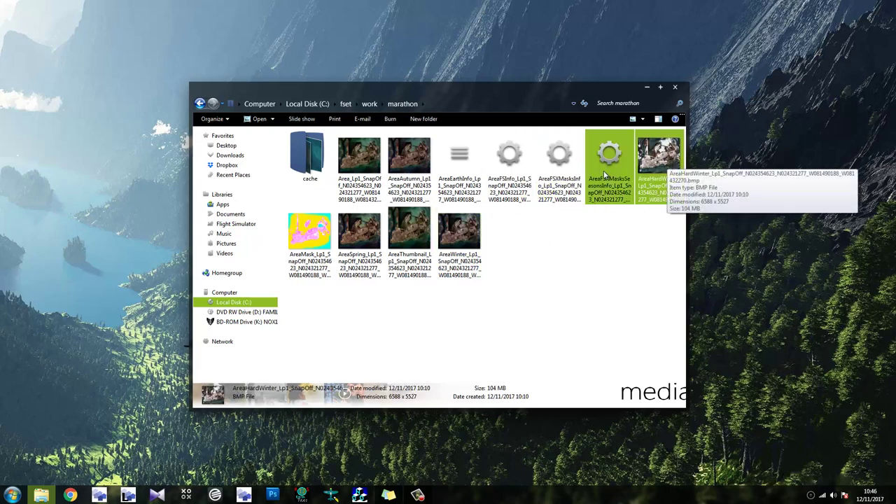
click(607, 164)
click(549, 177)
click(516, 162)
click(565, 159)
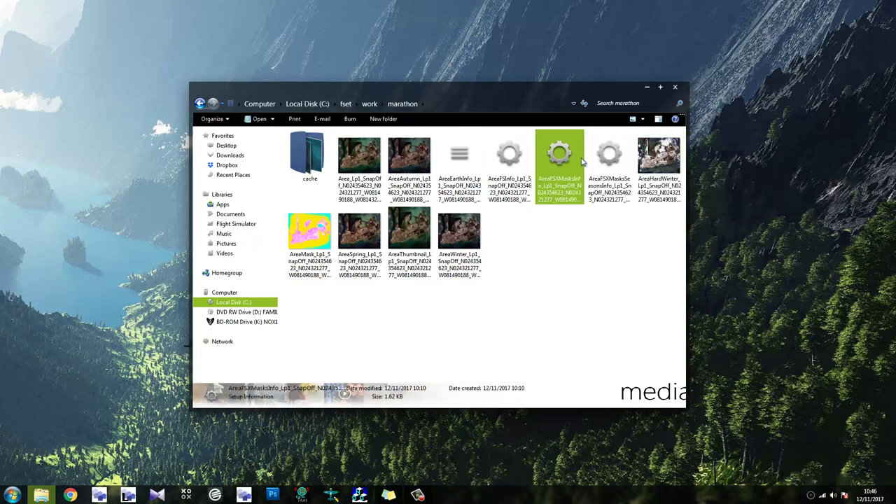
click(607, 163)
click(552, 165)
click(358, 176)
click(314, 238)
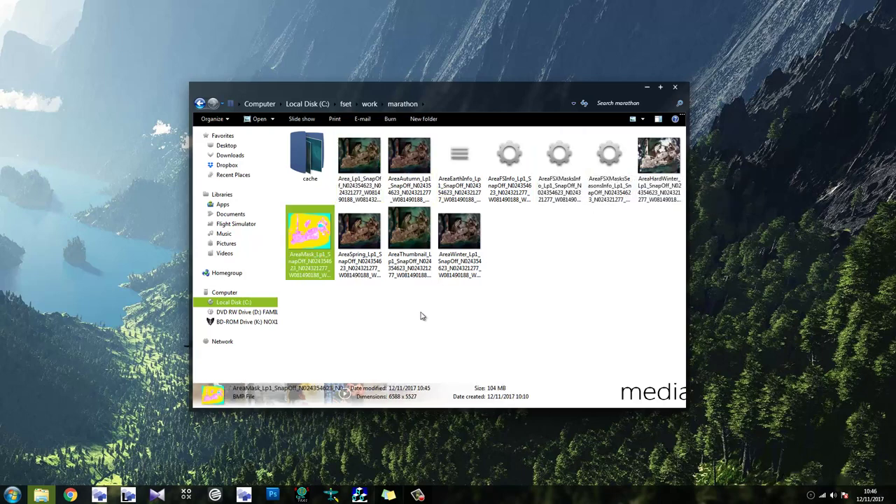
click(364, 173)
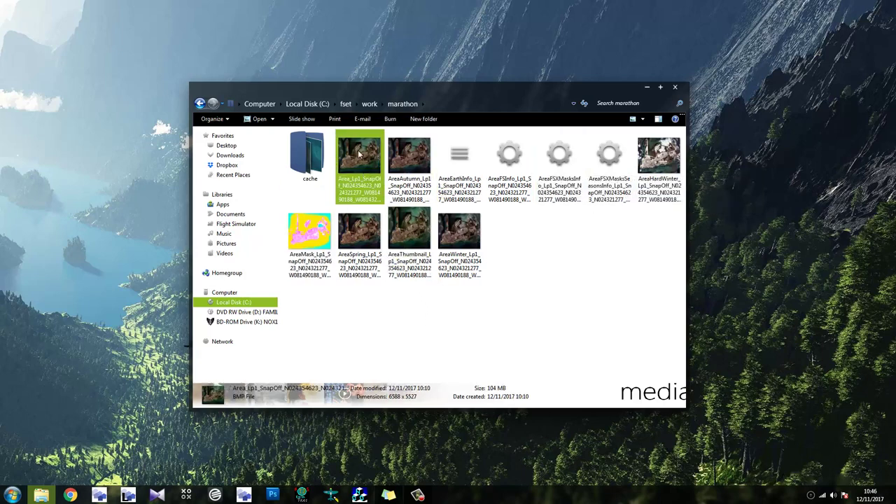
click(559, 163)
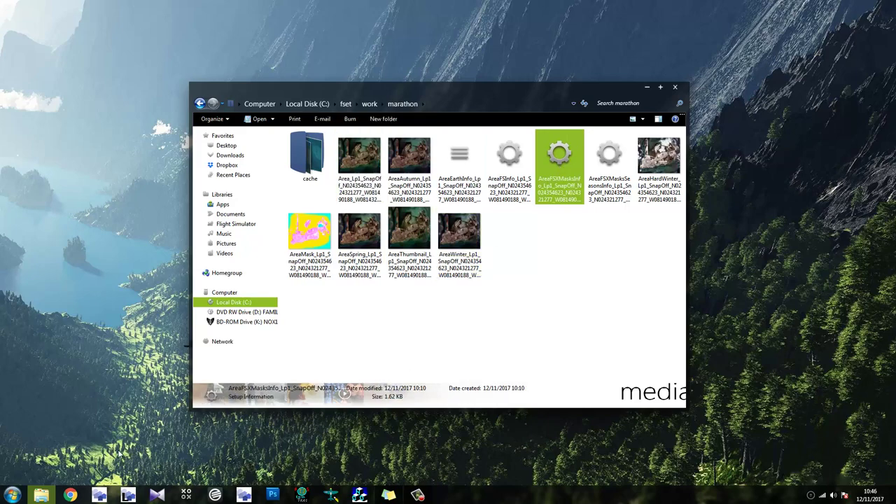
Open the FSET folder inside fset-103 in Downloads in a second Explorer window and select resampleX.exe.
middle_click(41, 494)
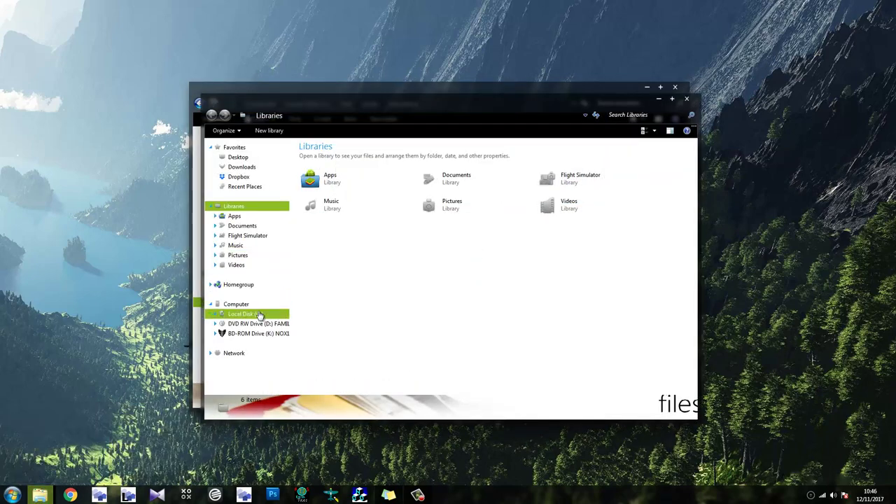
click(247, 167)
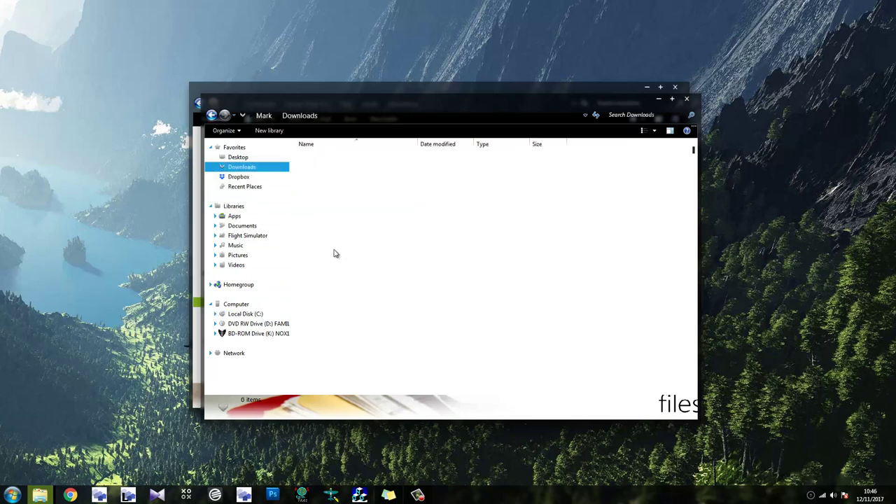
click(335, 233)
text(fset)
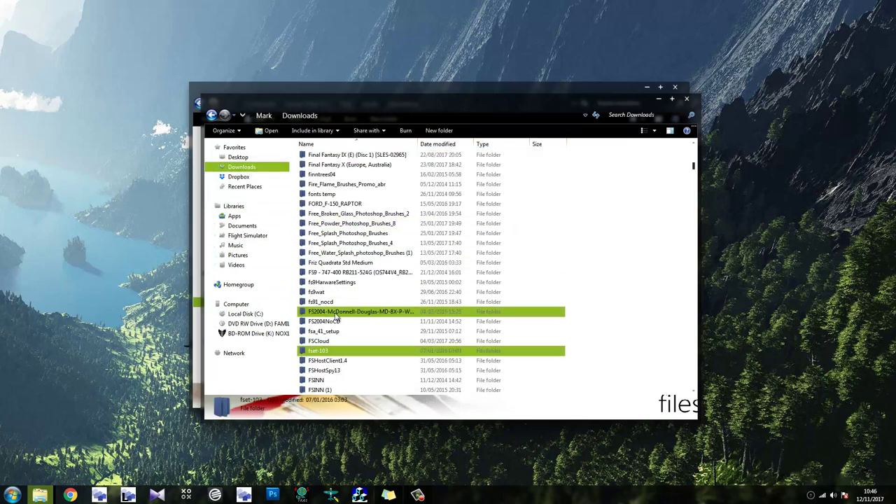
key(Return)
key(Down)
key(Return)
scroll(363, 292, down, 5)
scroll(364, 293, down, 3)
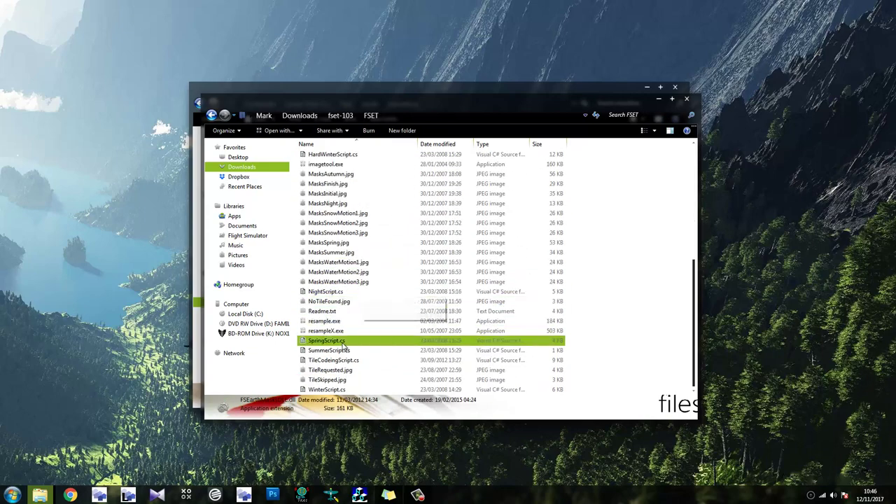
click(346, 334)
Arrange the two Explorer windows side by side and run resampleX.exe on the AreaFSXMasksInfo file from the marathon work folder.
drag(372, 99, 606, 88)
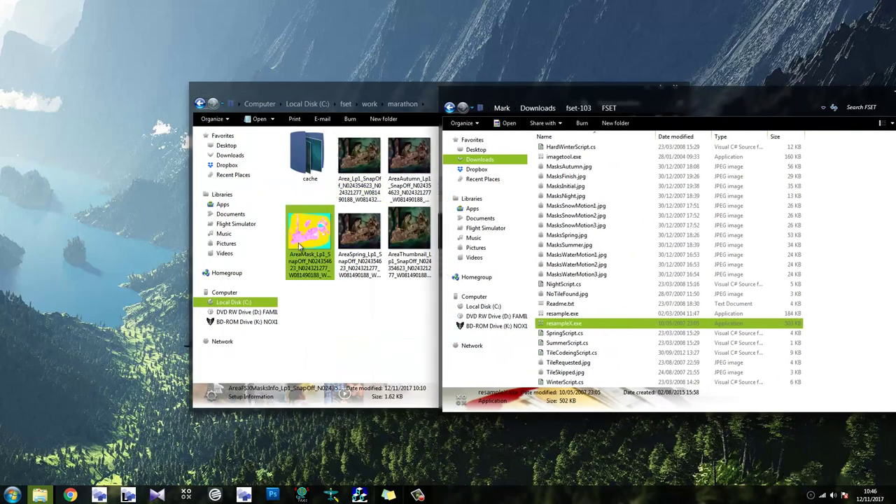
drag(405, 88, 258, 116)
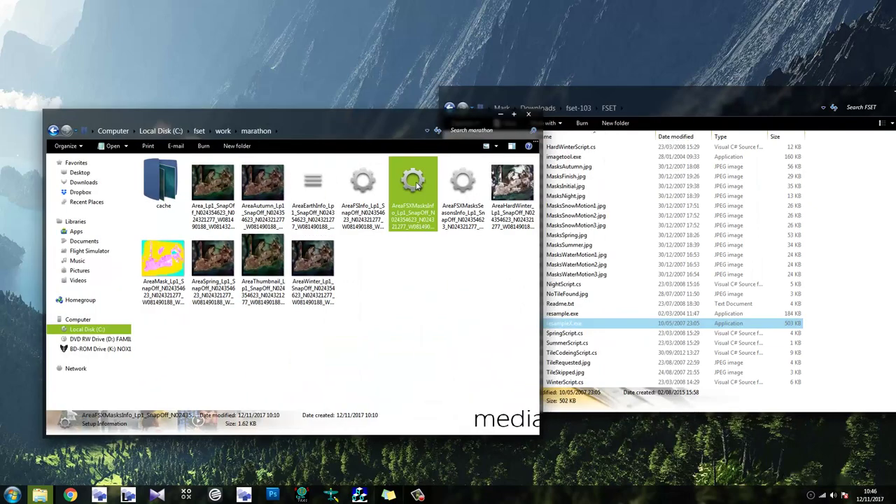
drag(417, 188, 580, 323)
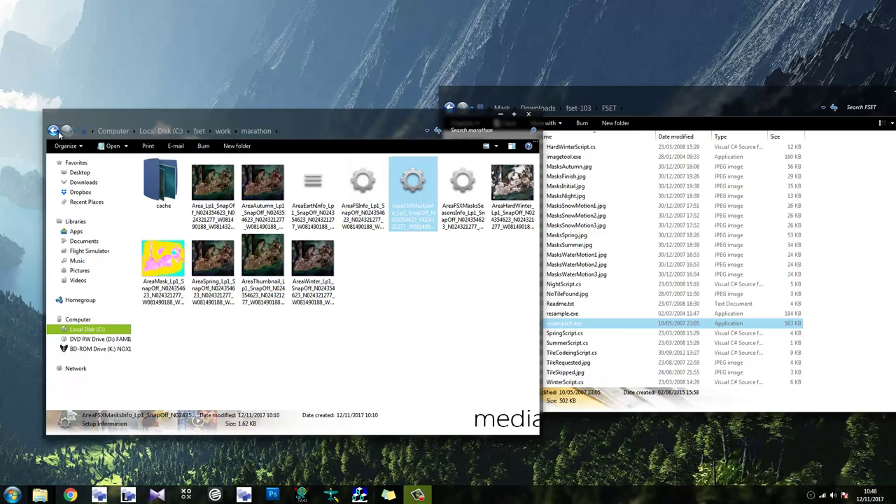
Open the marathon scenery folder under fset > Addon Scenery > FSEarthTiles and select the compiled BGL file.
click(199, 132)
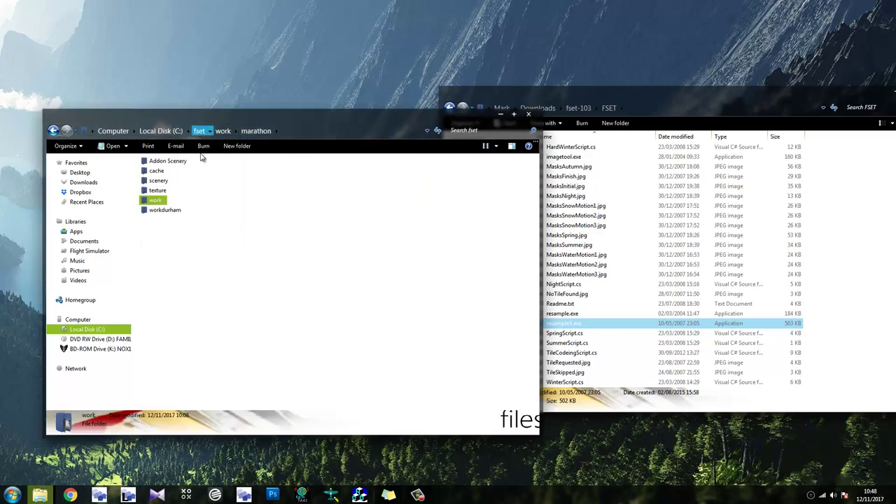
click(184, 163)
double_click(184, 163)
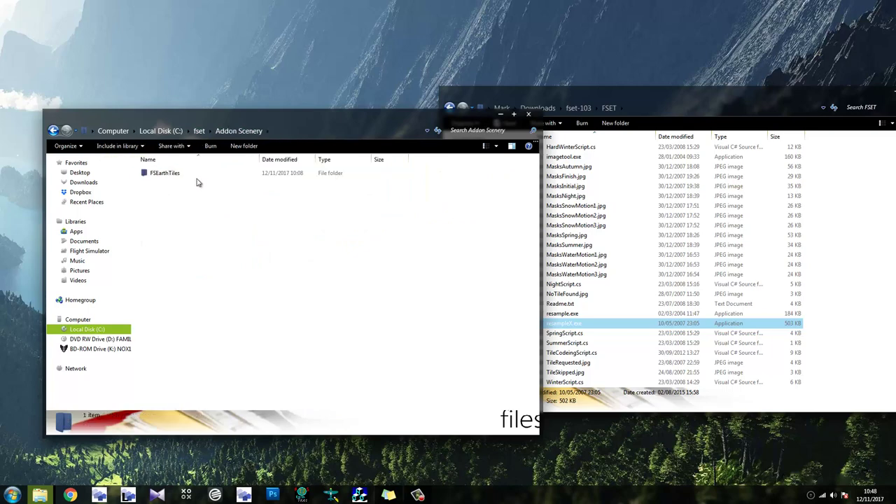
double_click(188, 175)
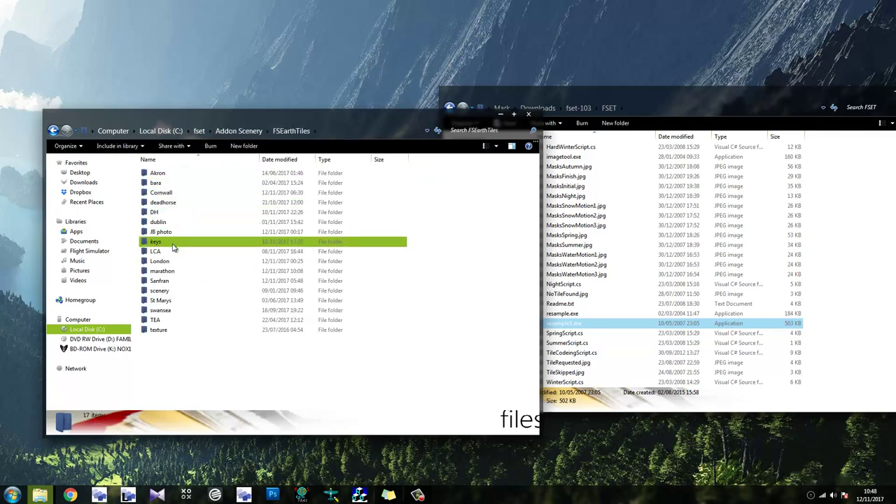
double_click(173, 272)
double_click(175, 174)
click(182, 175)
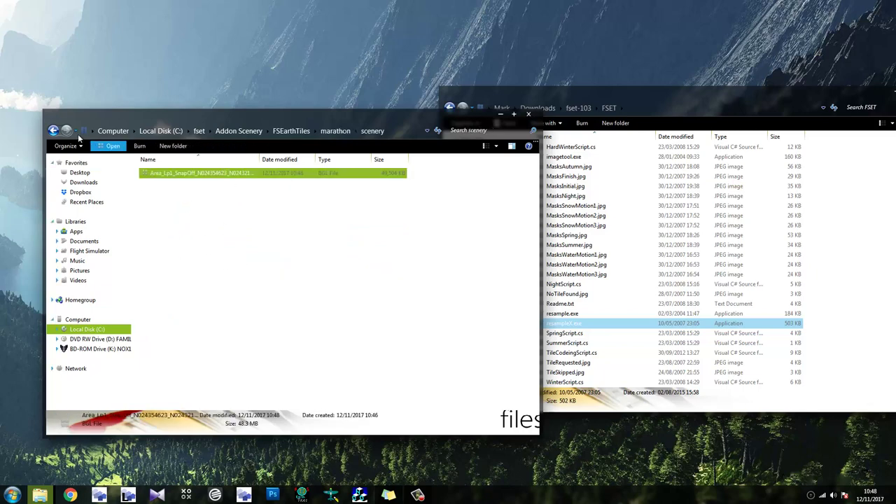
Check the marathon texture folder, then return to the scenery folder and select the area BGL file.
click(54, 131)
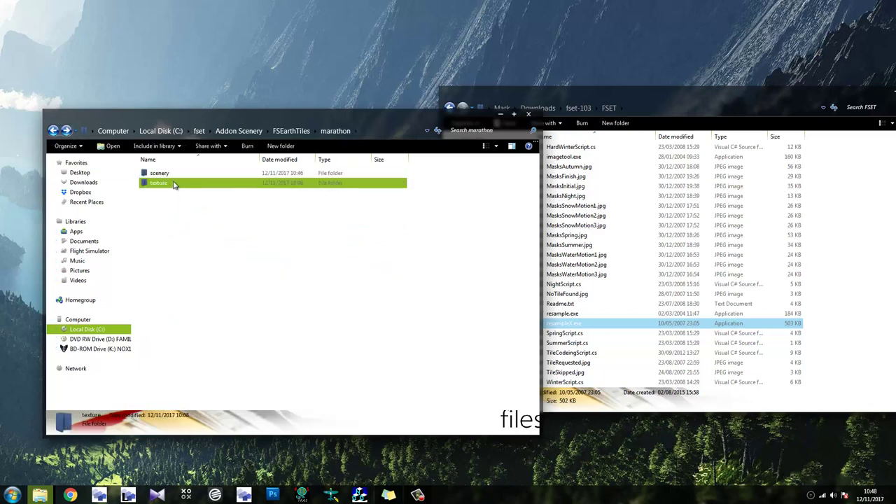
double_click(173, 183)
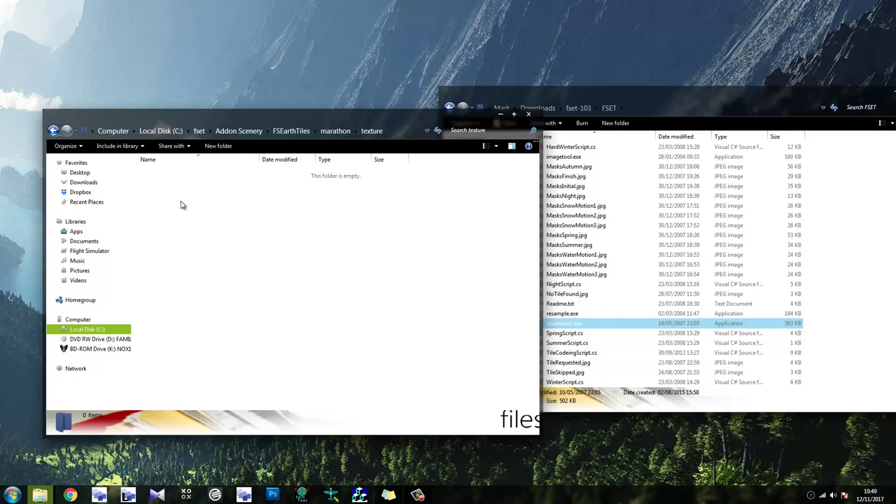
click(54, 131)
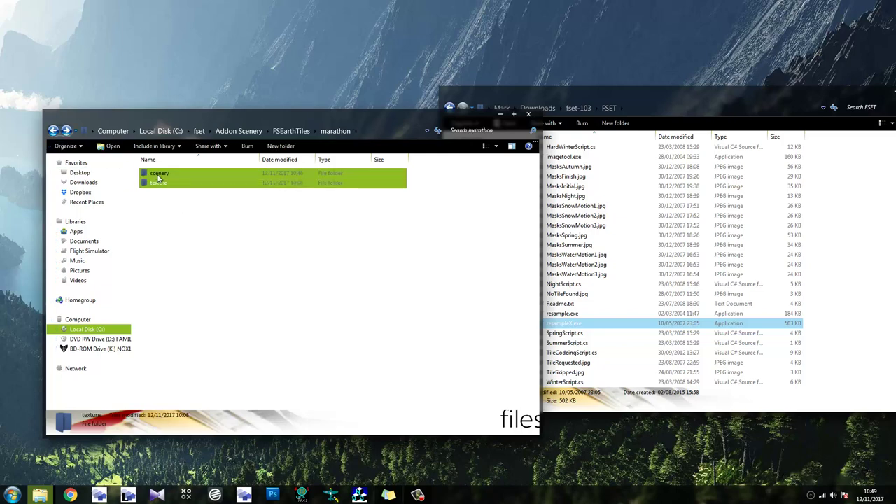
click(158, 176)
double_click(178, 175)
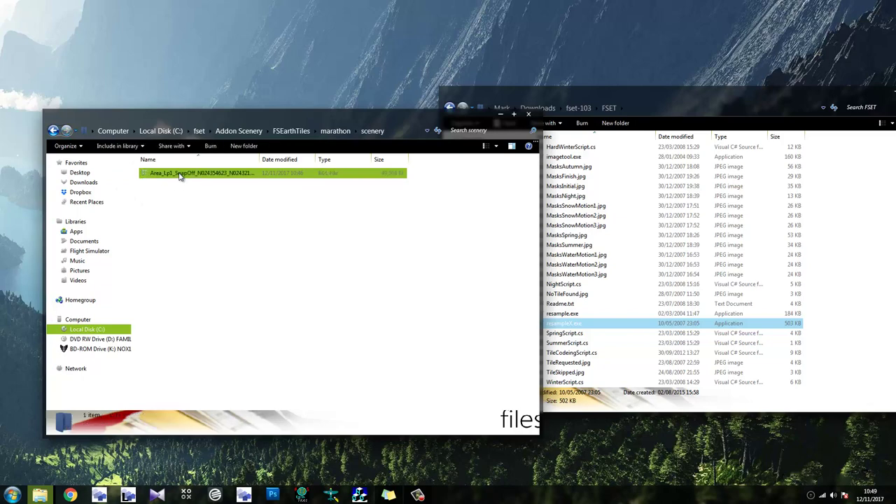
click(183, 177)
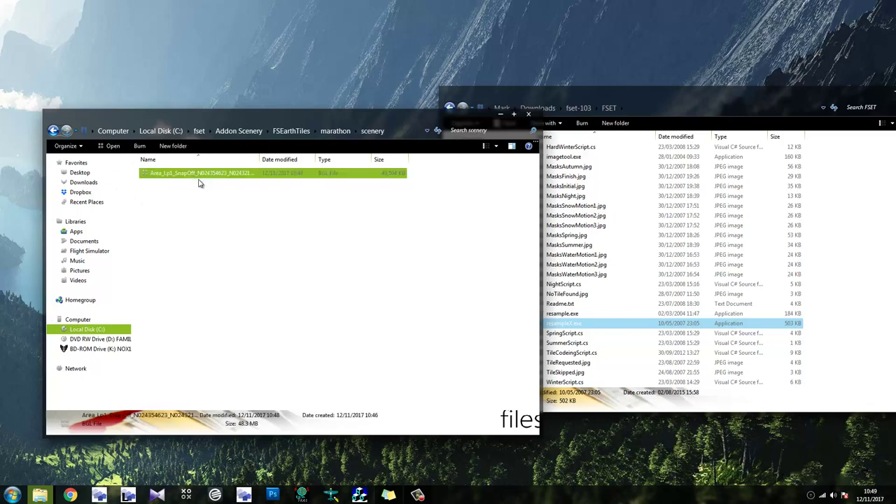
In the second Explorer window, go to Program Files (x86) on the C drive and open the Steam folder.
click(542, 89)
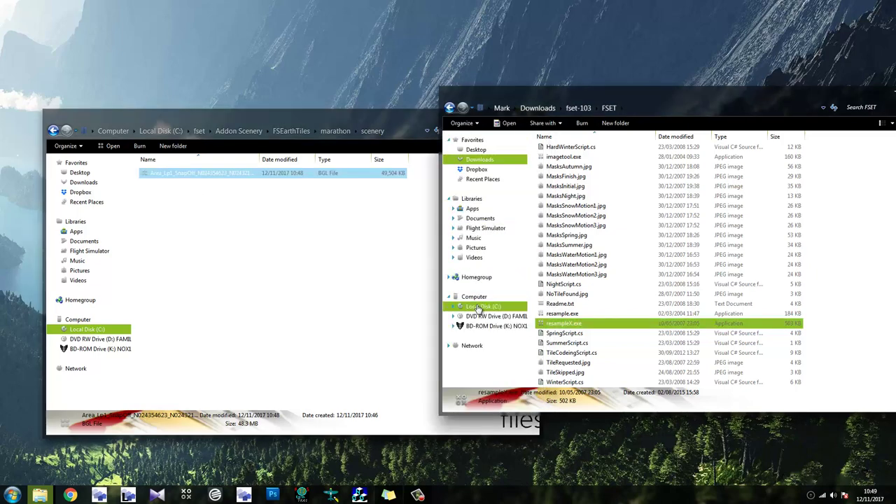
click(483, 306)
scroll(572, 290, down, 6)
double_click(567, 206)
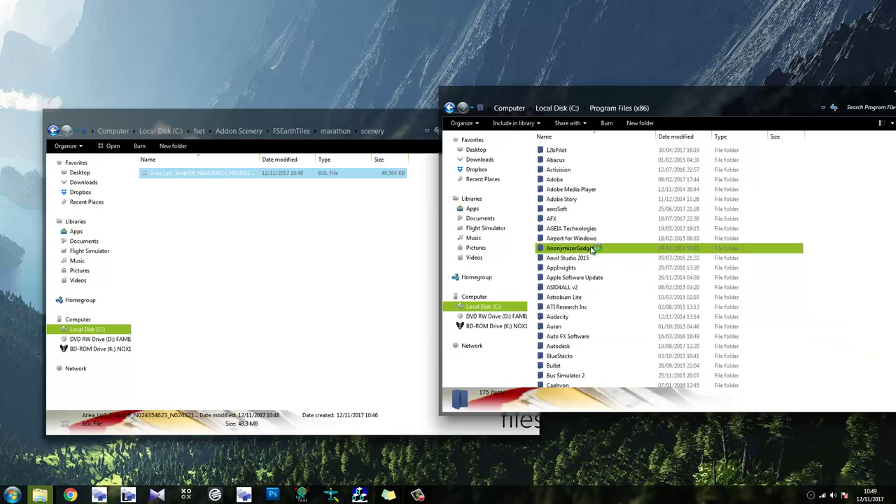
click(592, 249)
scroll(591, 250, down, 10)
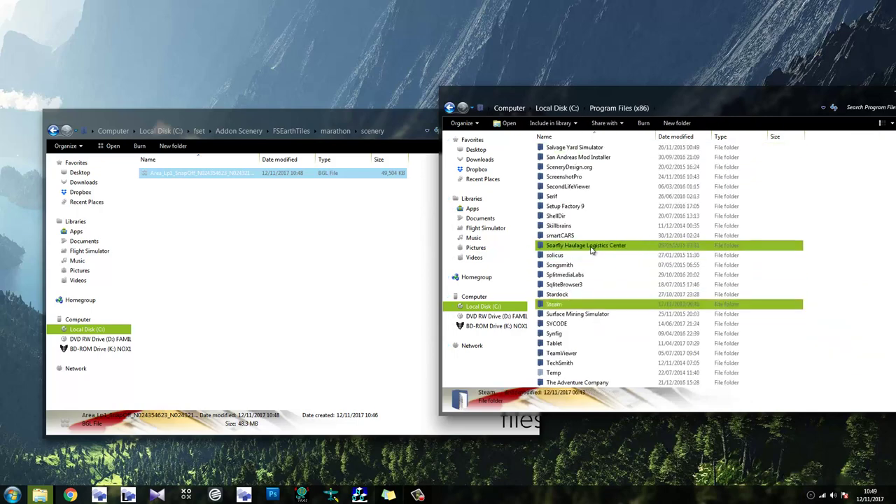
click(586, 303)
double_click(585, 303)
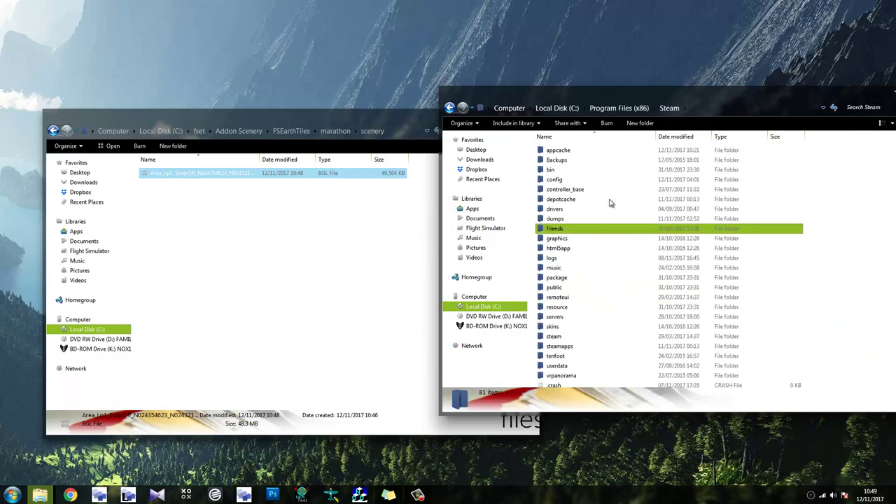
From the Steam folder, open steamapps > common > FSX > Addon Scenery.
click(600, 239)
scroll(601, 240, down, 5)
scroll(601, 240, up, 5)
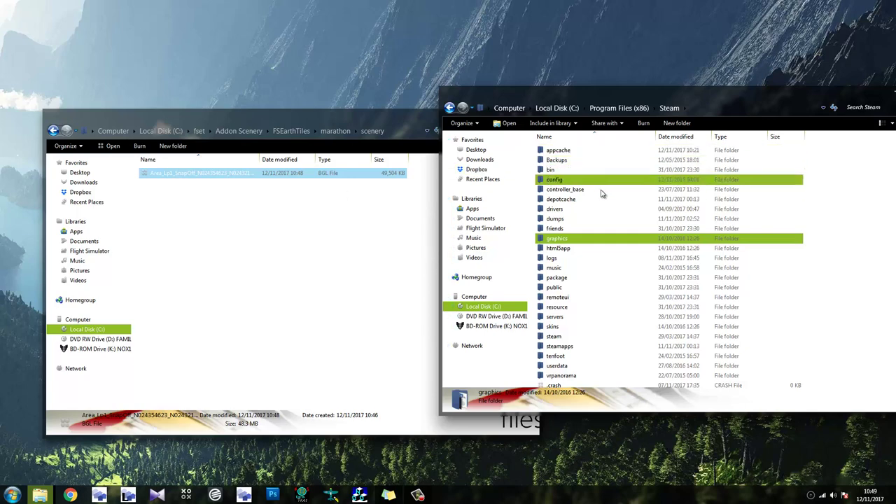
scroll(595, 262, down, 4)
scroll(596, 262, up, 4)
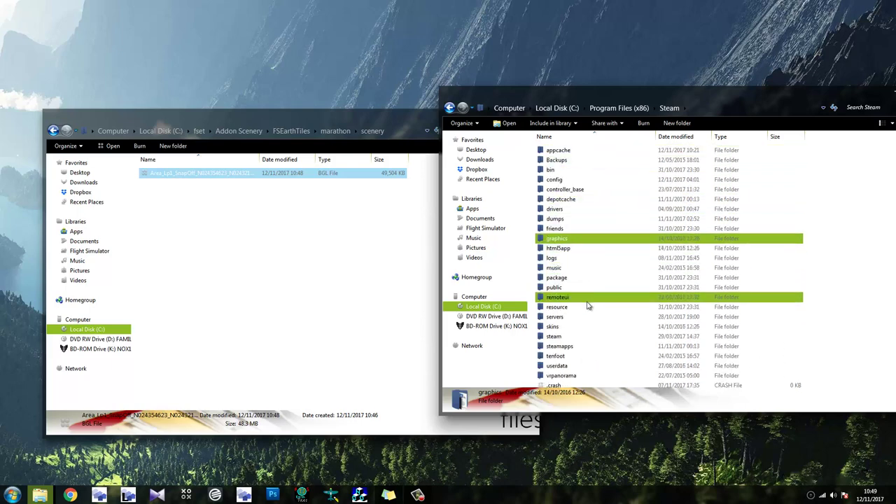
double_click(586, 346)
double_click(560, 150)
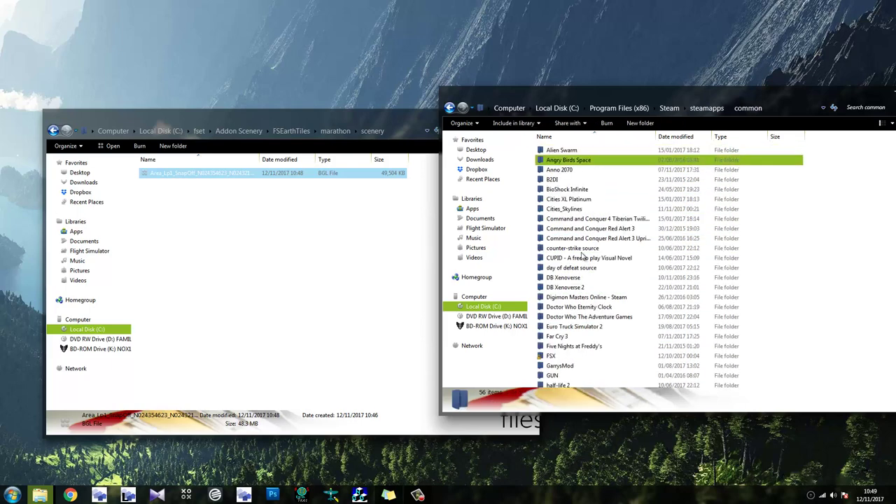
double_click(559, 355)
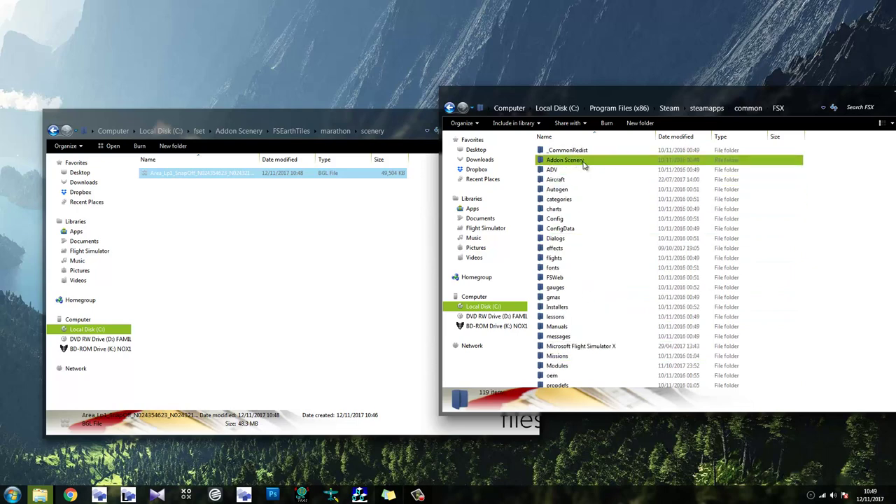
double_click(581, 162)
Copy the compiled area BGL file into the scenery folder of FSX's Addon Scenery and close both Explorer windows.
drag(202, 173, 556, 154)
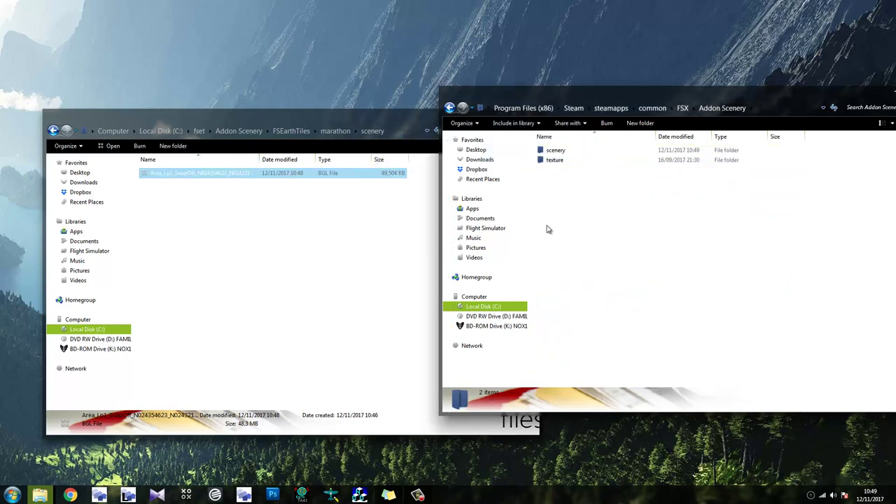
click(408, 121)
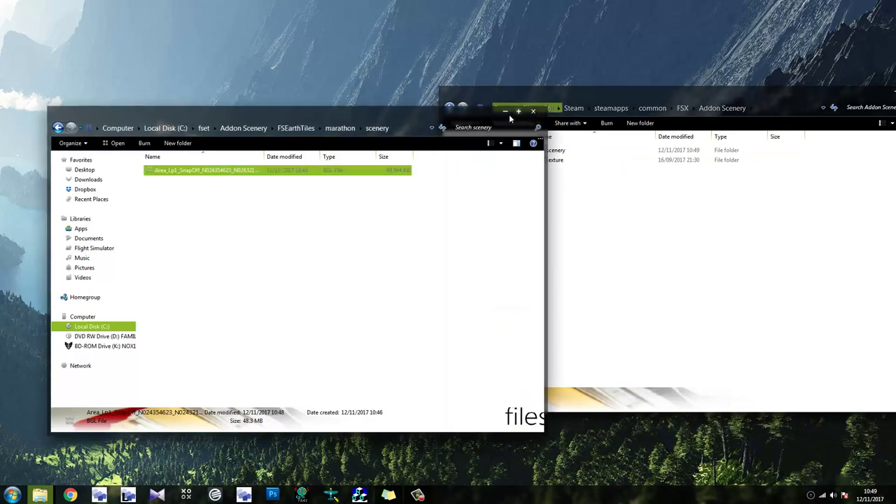
click(530, 109)
drag(668, 95, 525, 94)
click(771, 96)
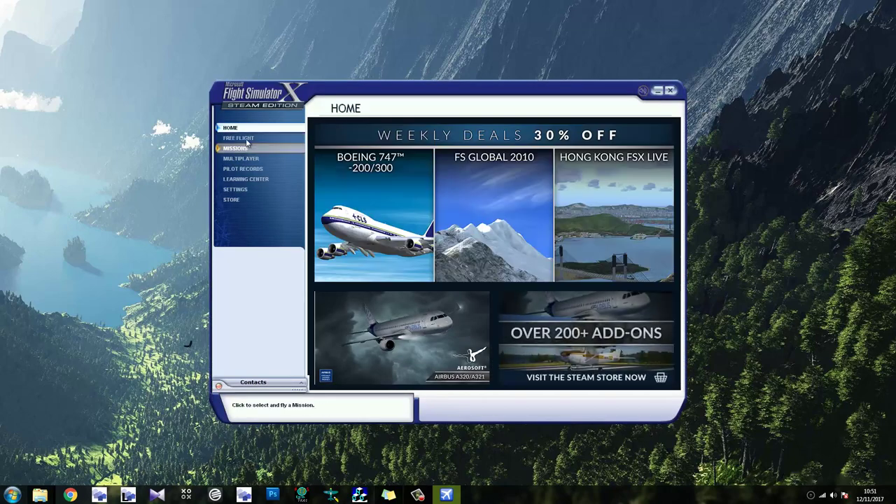
In Flight Simulator X, set the free flight location to Keys Sky Harbour by searching airport names for "keys".
click(245, 137)
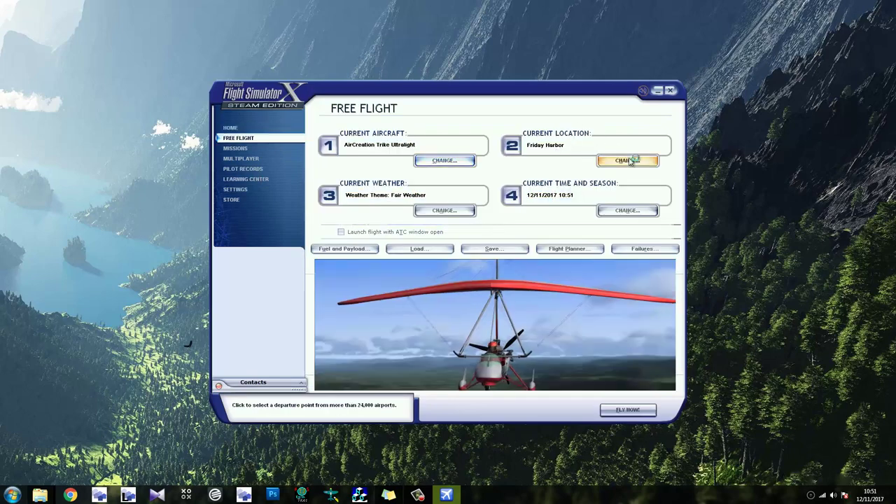
click(461, 162)
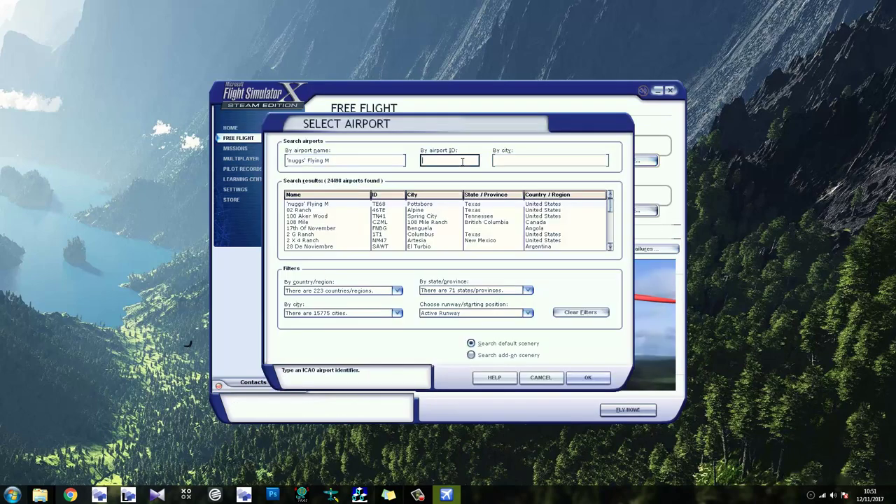
text(k)
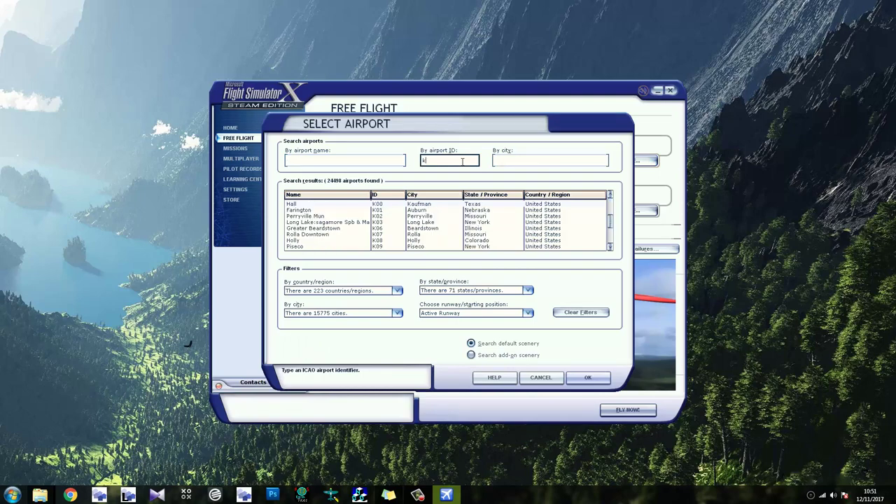
key(BackSpace)
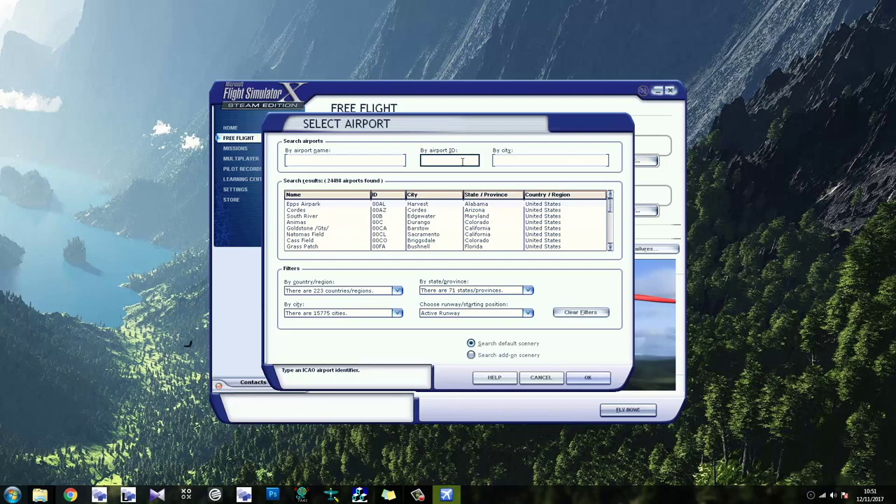
click(380, 160)
text(keys)
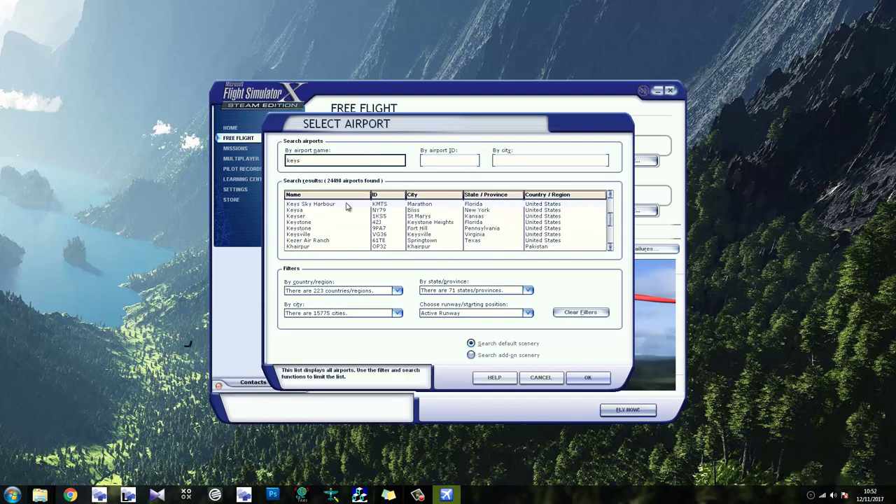
double_click(347, 203)
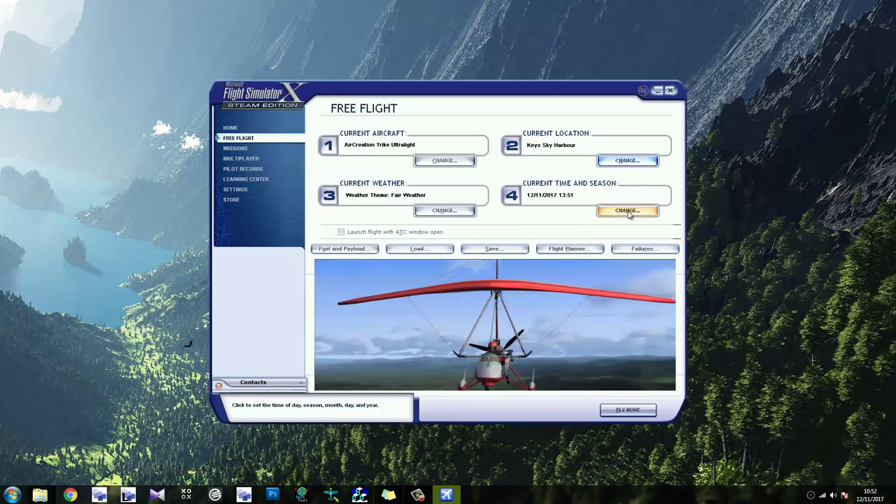
Set the free flight's time of day to Day and launch the flight.
click(634, 211)
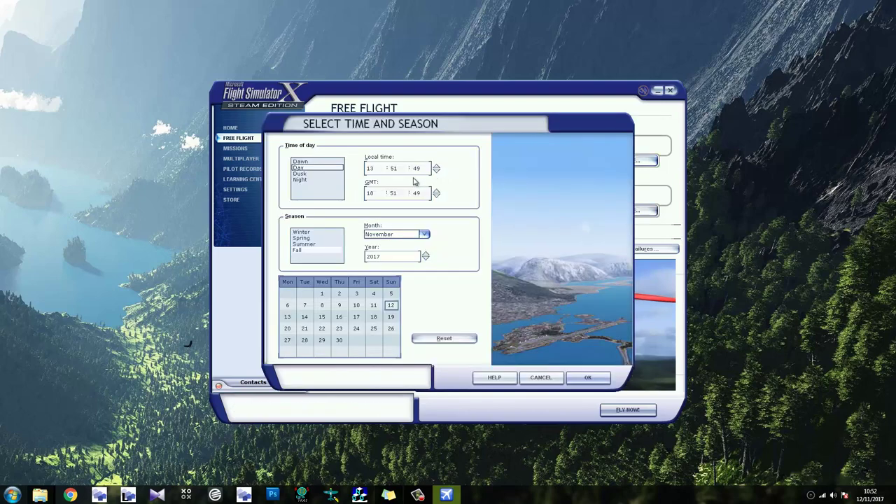
click(303, 179)
click(301, 168)
click(588, 377)
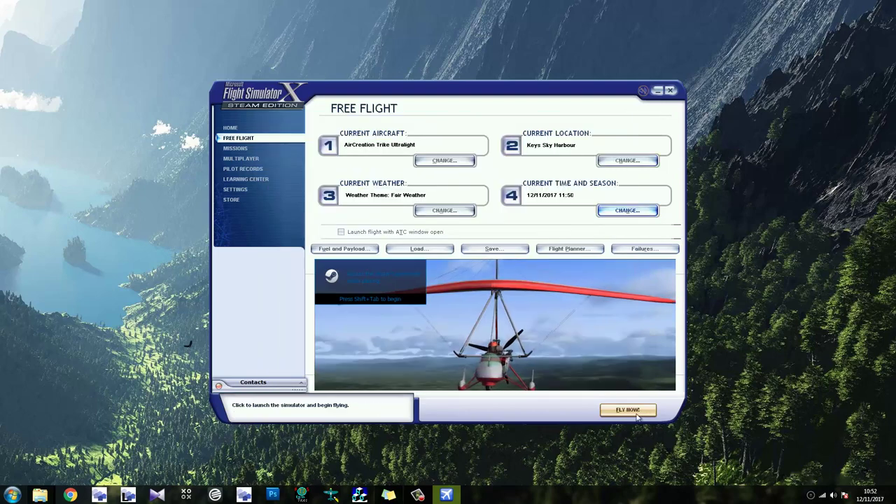
click(630, 411)
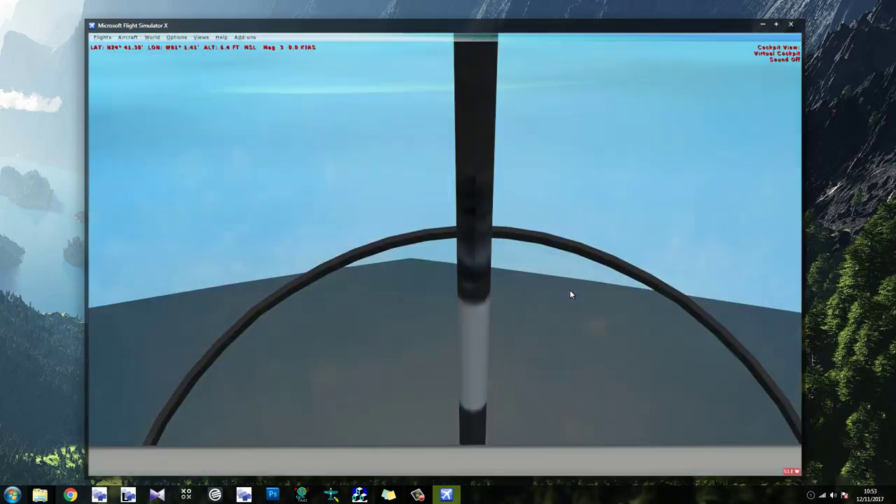
In slew mode, raise the aircraft from Keys Sky Harbour, turn it left and bring it over Key West at about 4,400 ft.
key(F4)
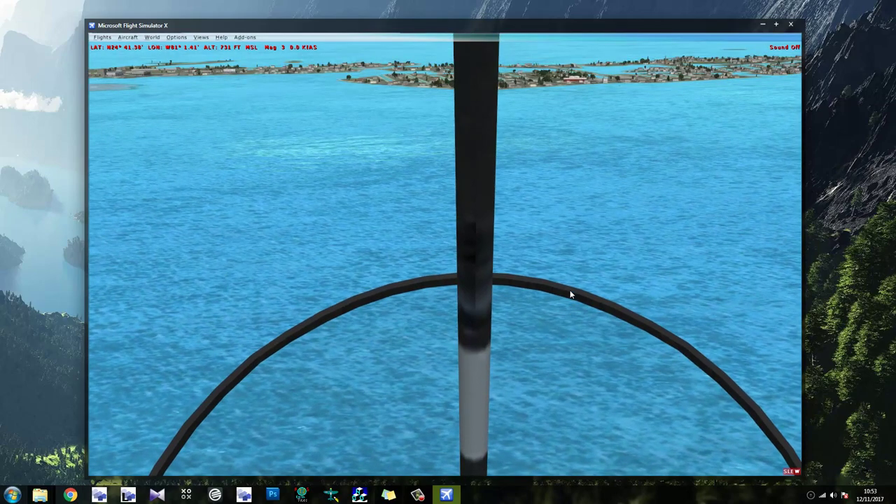
key(y)
key(y)
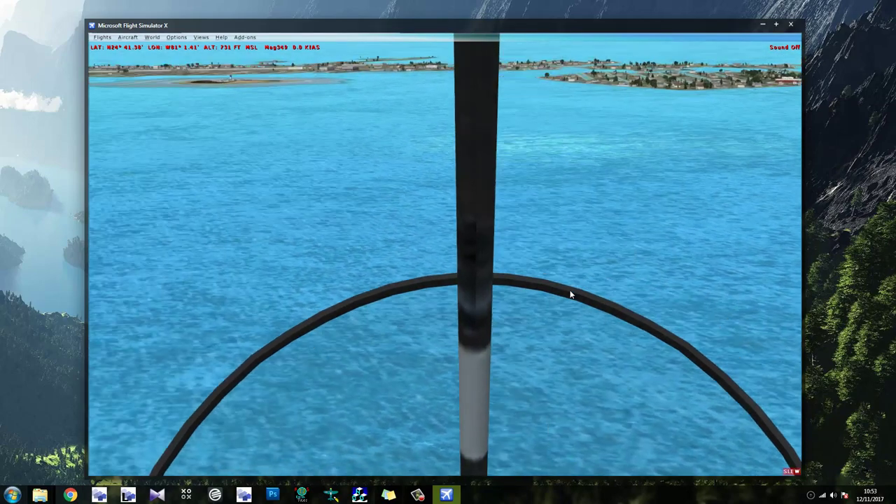
key(y)
key(y)
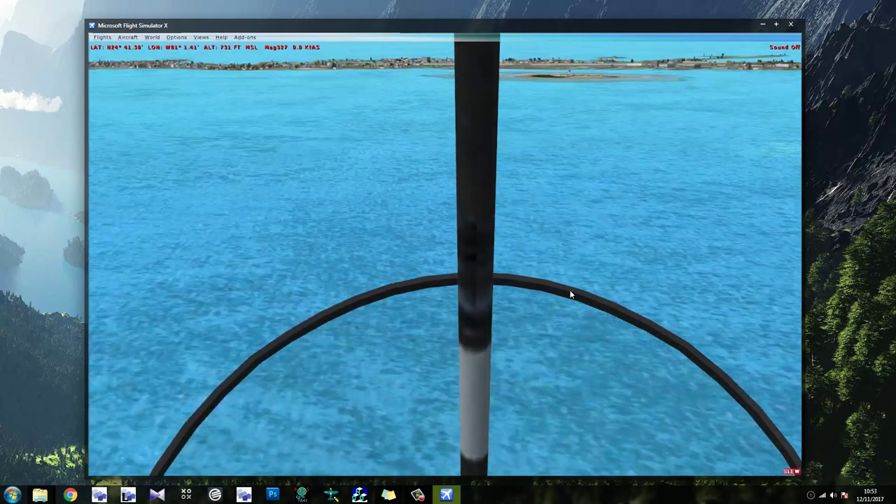
key(y)
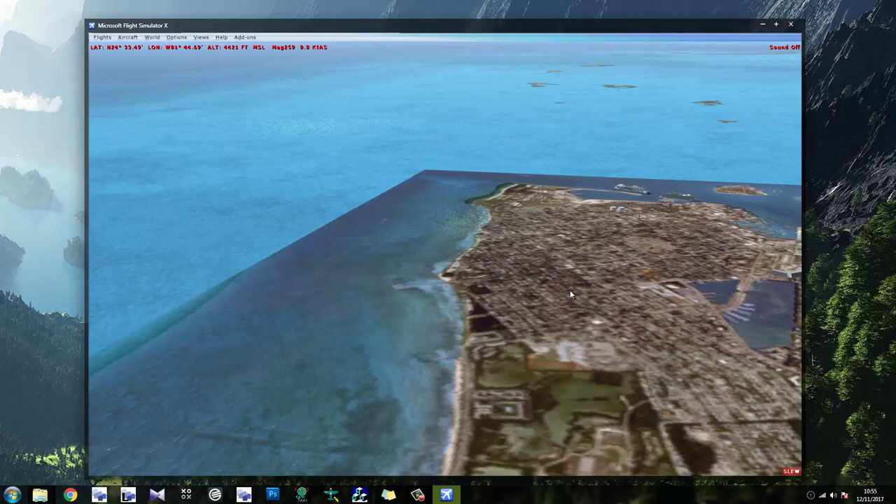
Slew the aircraft along Key West's coast past the airport to examine where the photo scenery meets the default sea.
key(KP_2)
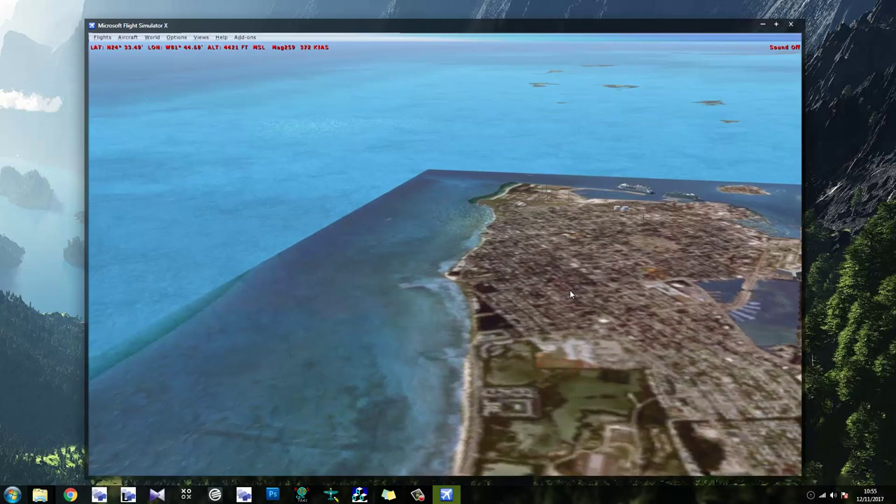
key(KP_8)
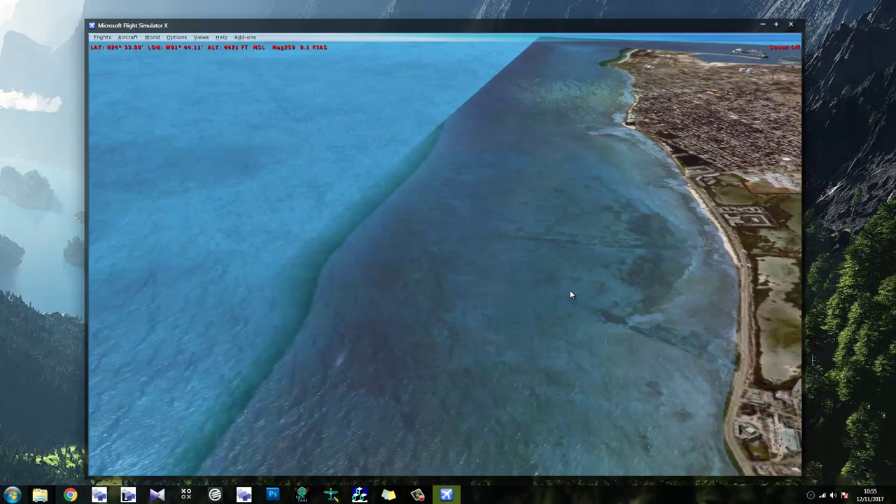
key(KP_8)
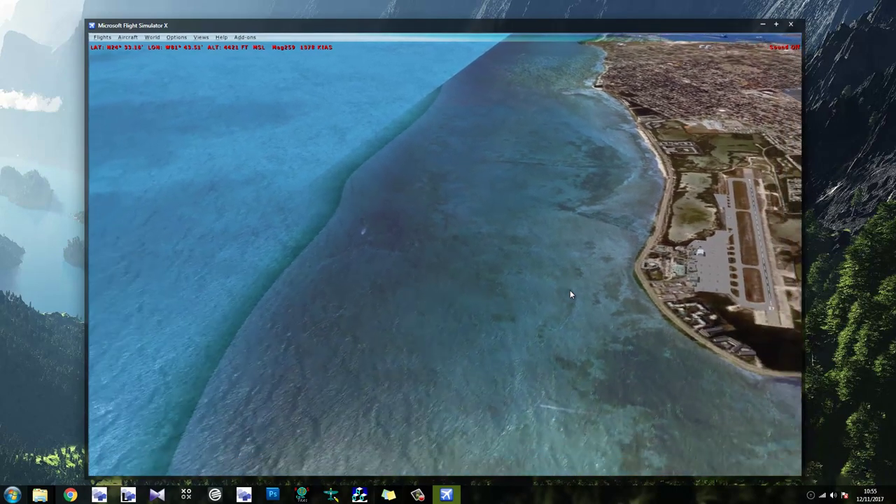
key(KP_8)
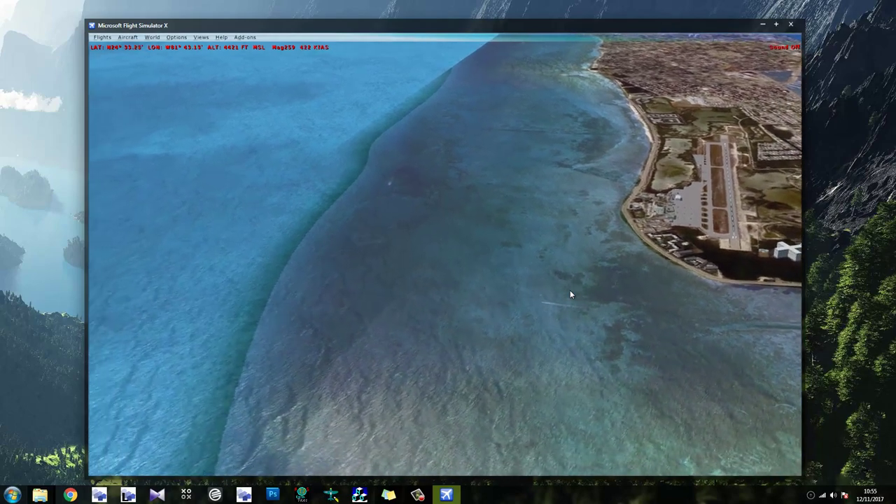
key(KP_8)
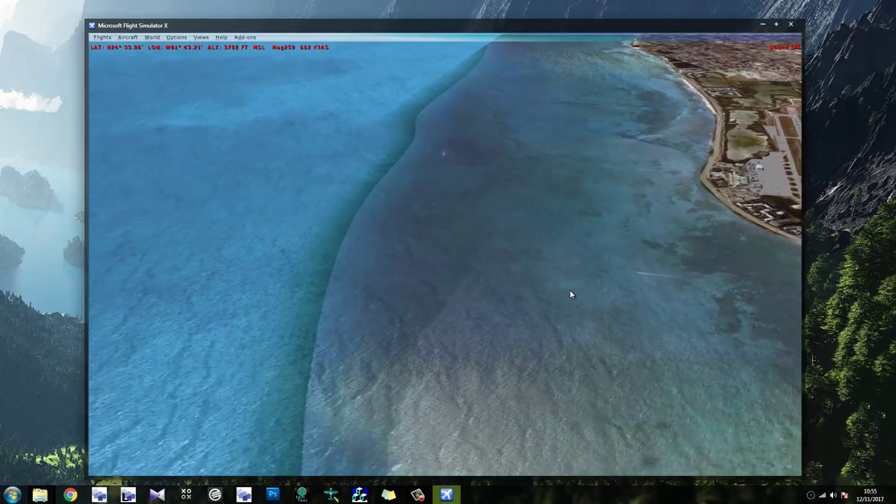
Lower the aircraft to about 1,070 ft and slew along the painted water mask edge to inspect its blend with the default water.
key(KP_2)
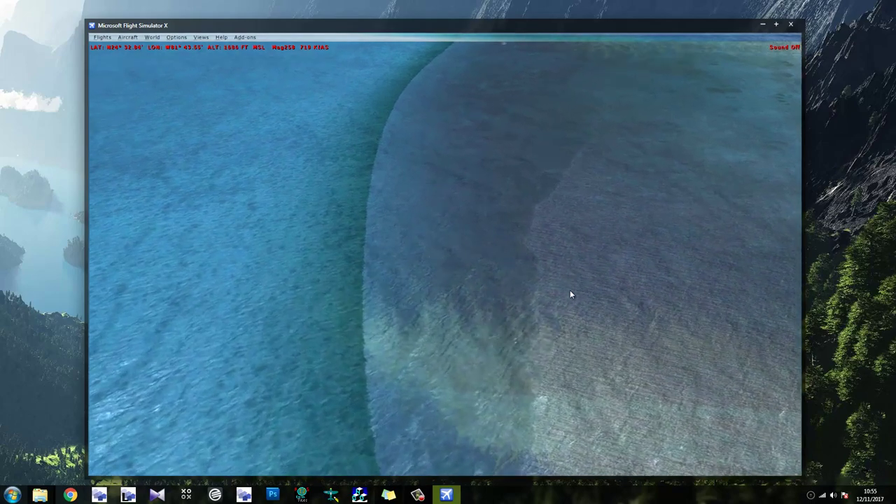
key(F5)
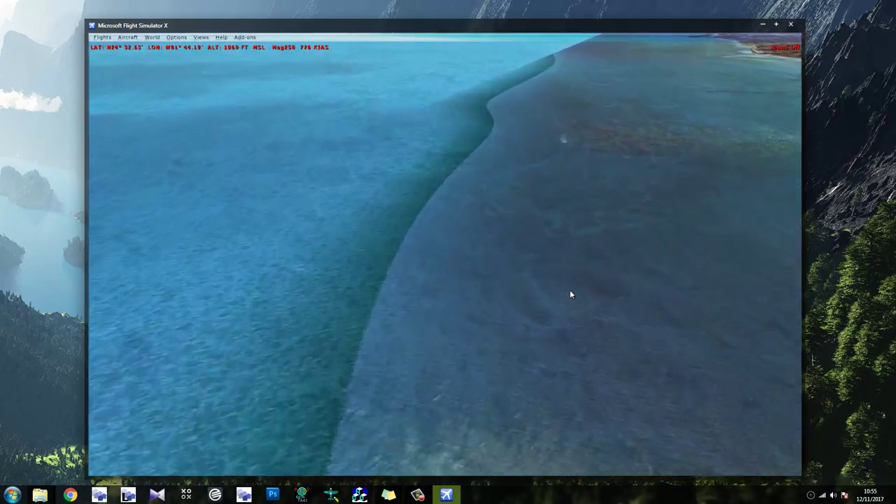
key(KP_2)
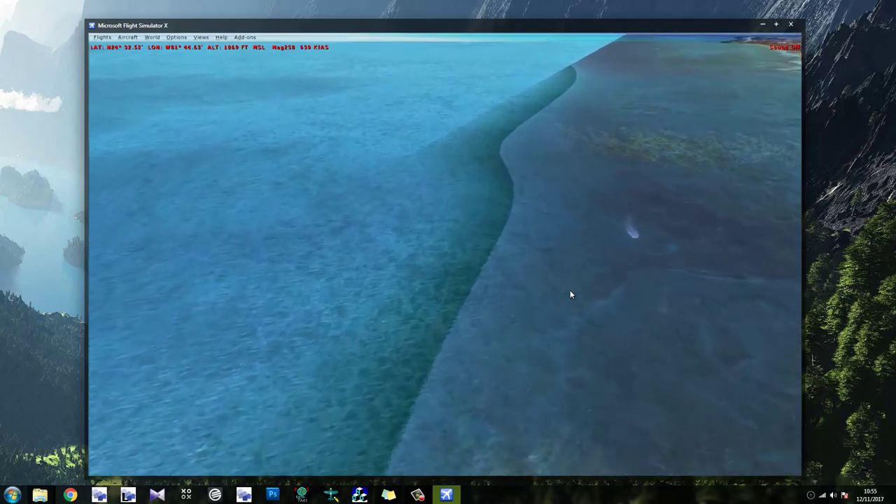
key(KP_8)
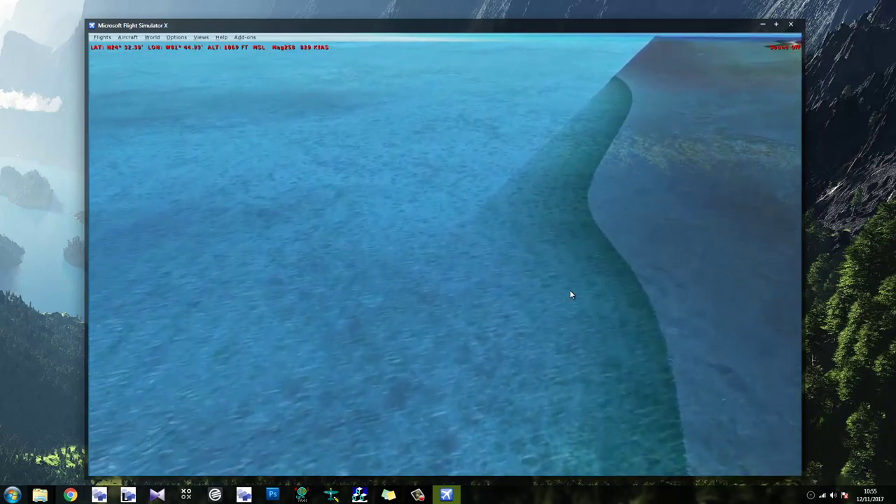
key(KP_2)
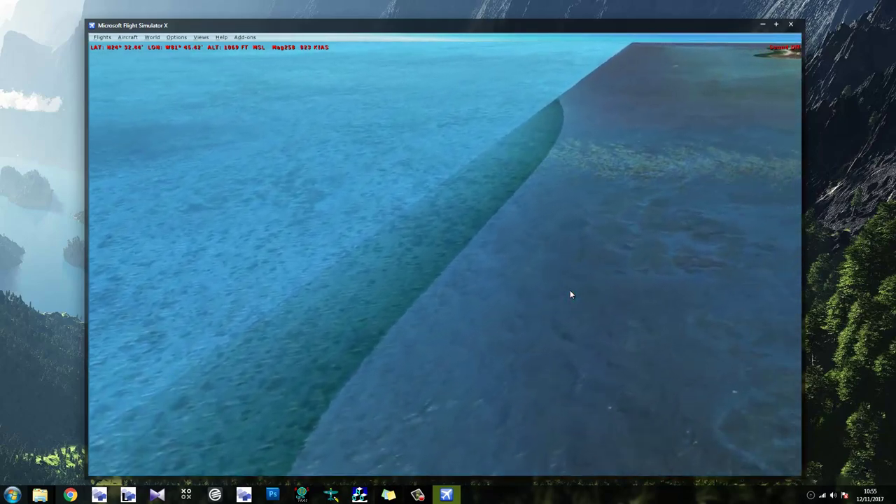
key(KP_8)
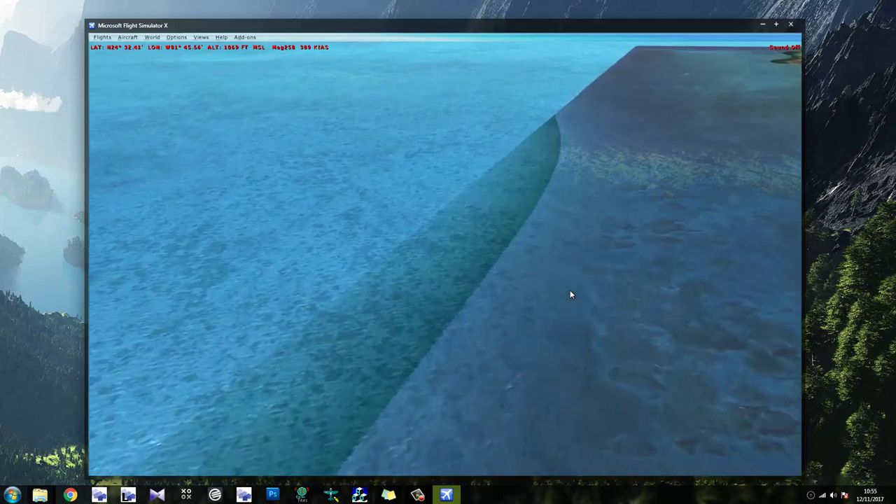
Slew the aircraft around the photo scenery's offshore edge and back toward Key West to examine the boundary with the default water.
key(KP_2)
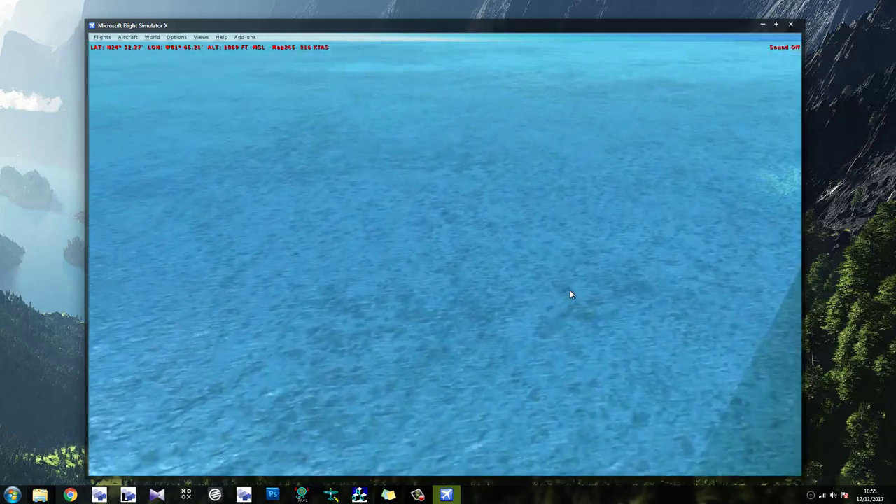
key(KP_3)
key(KP_2)
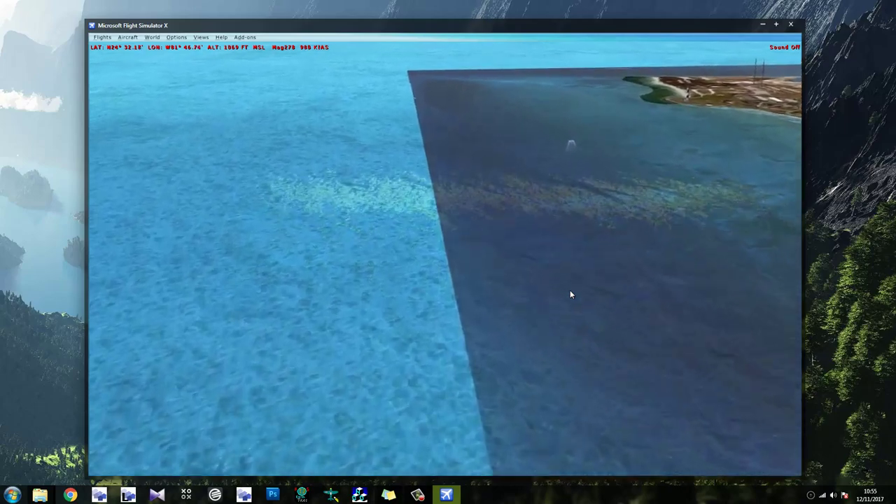
key(KP_8)
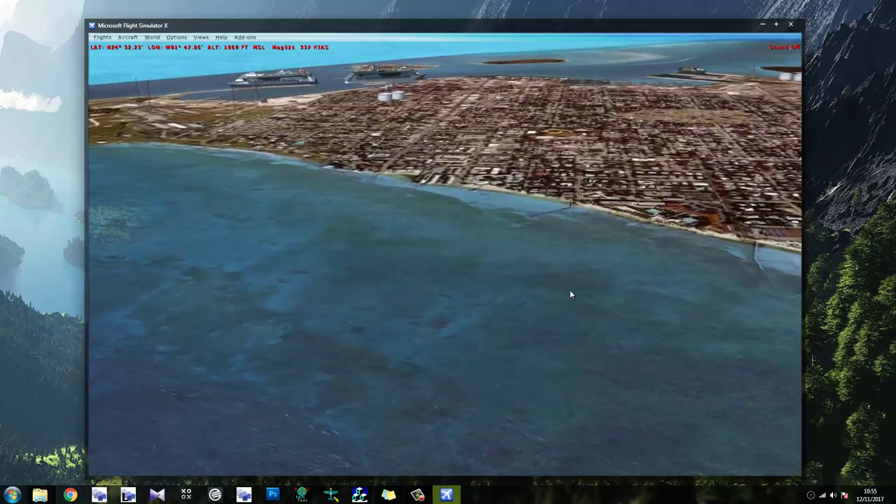
key(KP_8)
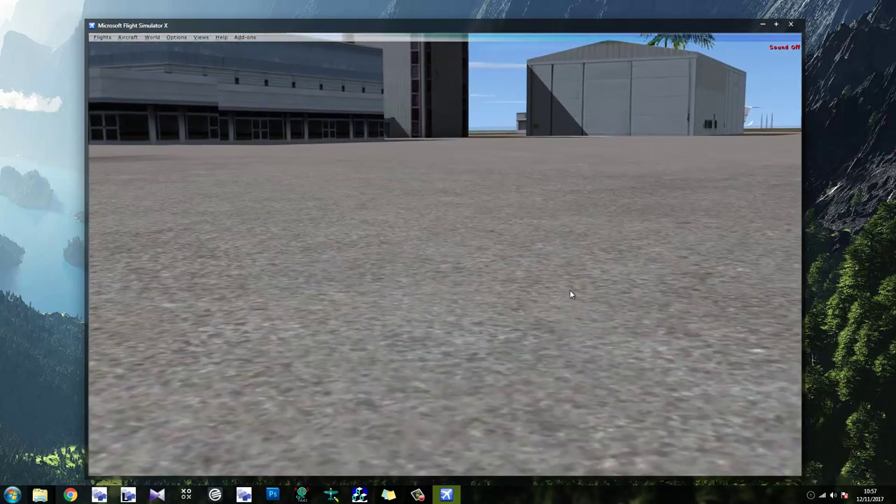
In slew mode, raise the aircraft from the Key West airport apron to about 460 ft above the coastal road.
key(grave)
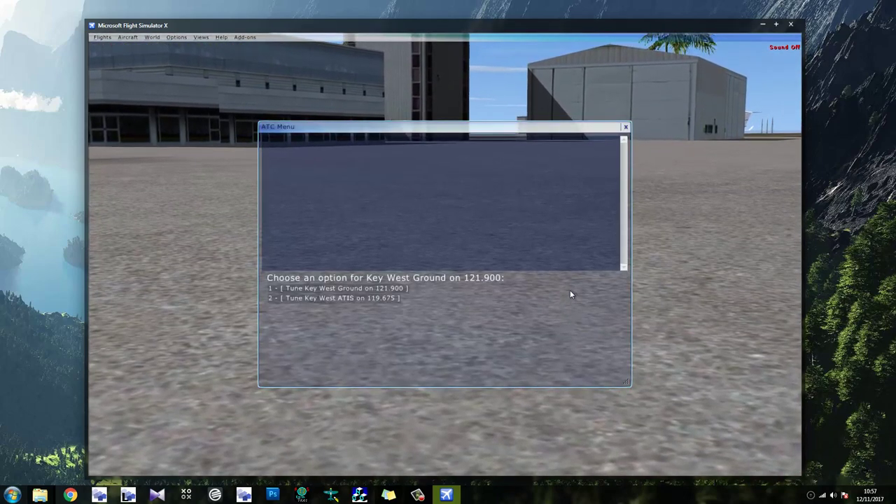
key(grave)
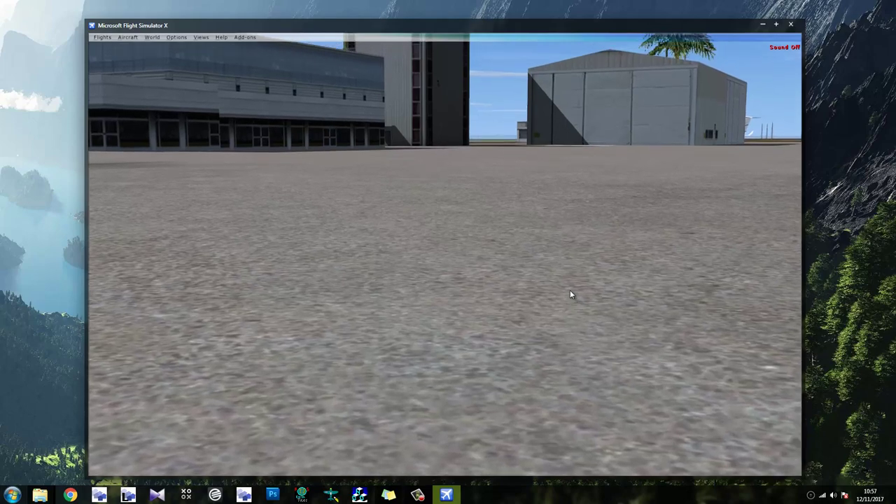
key(y)
key(F4)
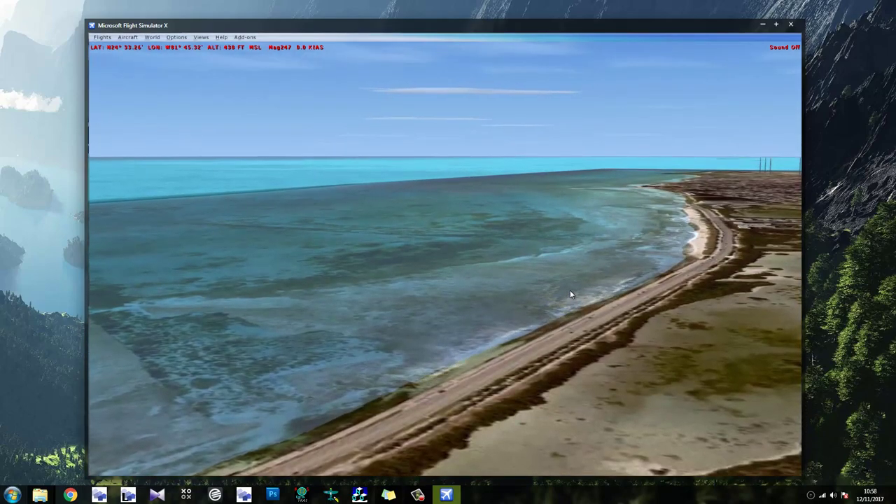
key(F1)
Slew forward along the coast with the nose lowered, rotate left past the shoreline and stop facing the airport to inspect the new scenery.
key(KP_8)
key(F6)
key(KP_1)
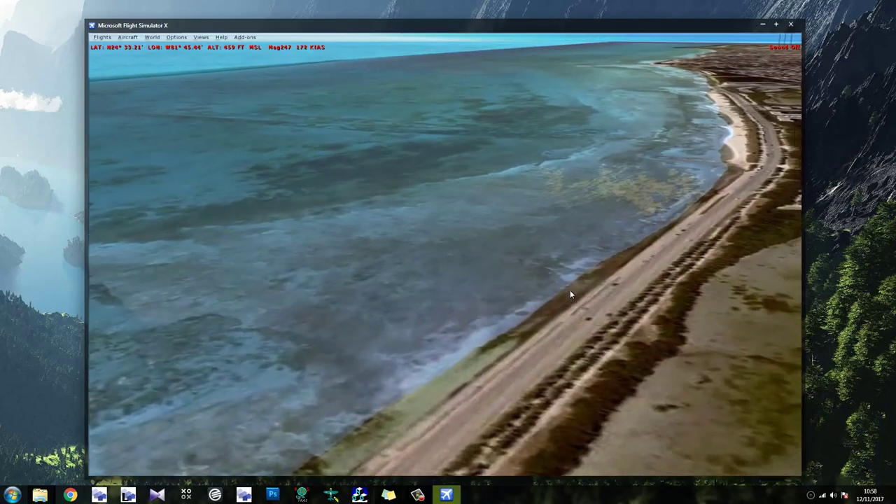
key(KP_1)
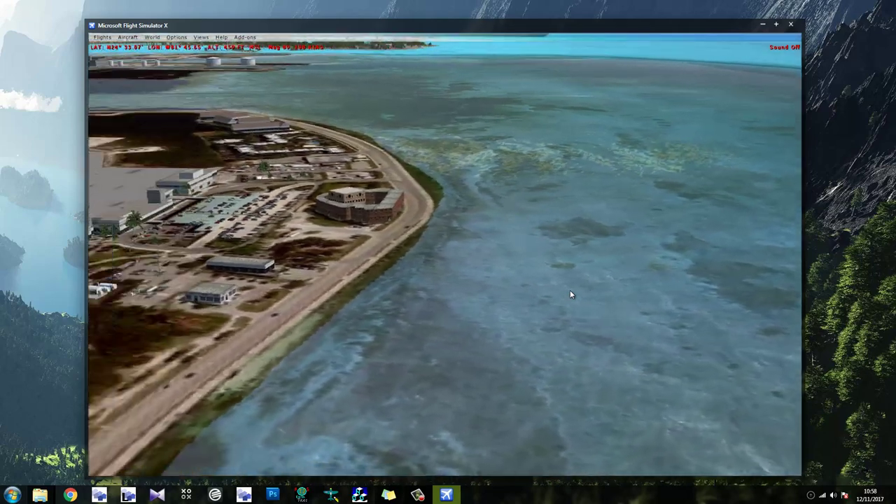
key(KP_5)
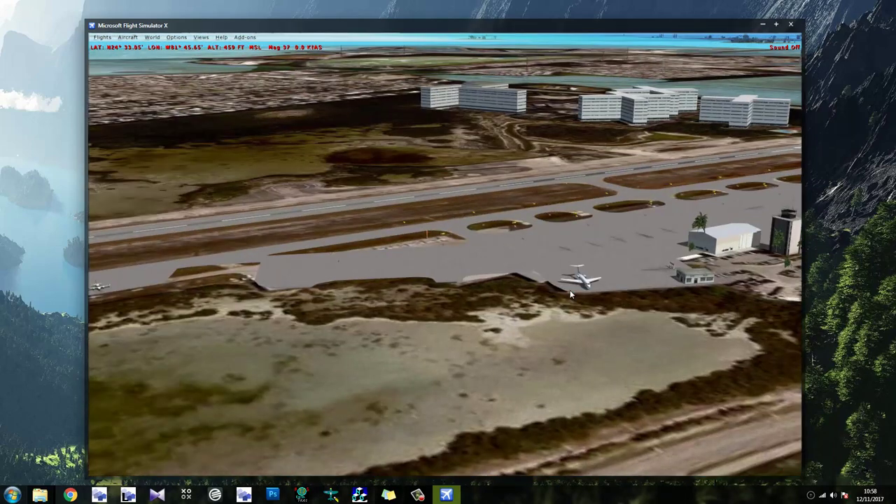